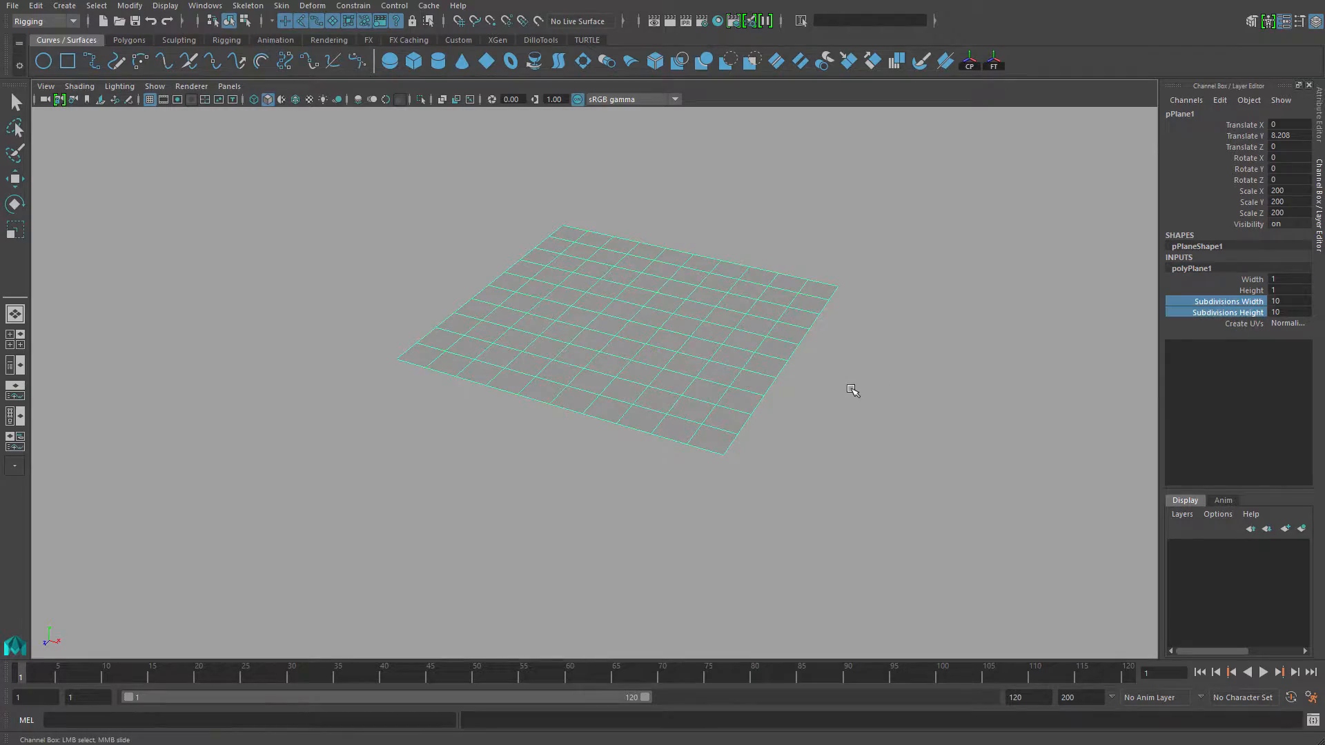
Step: Set the plane's width and height subdivisions to 50 and freeze its transformations
middle_click_drag(800, 416, 936, 427)
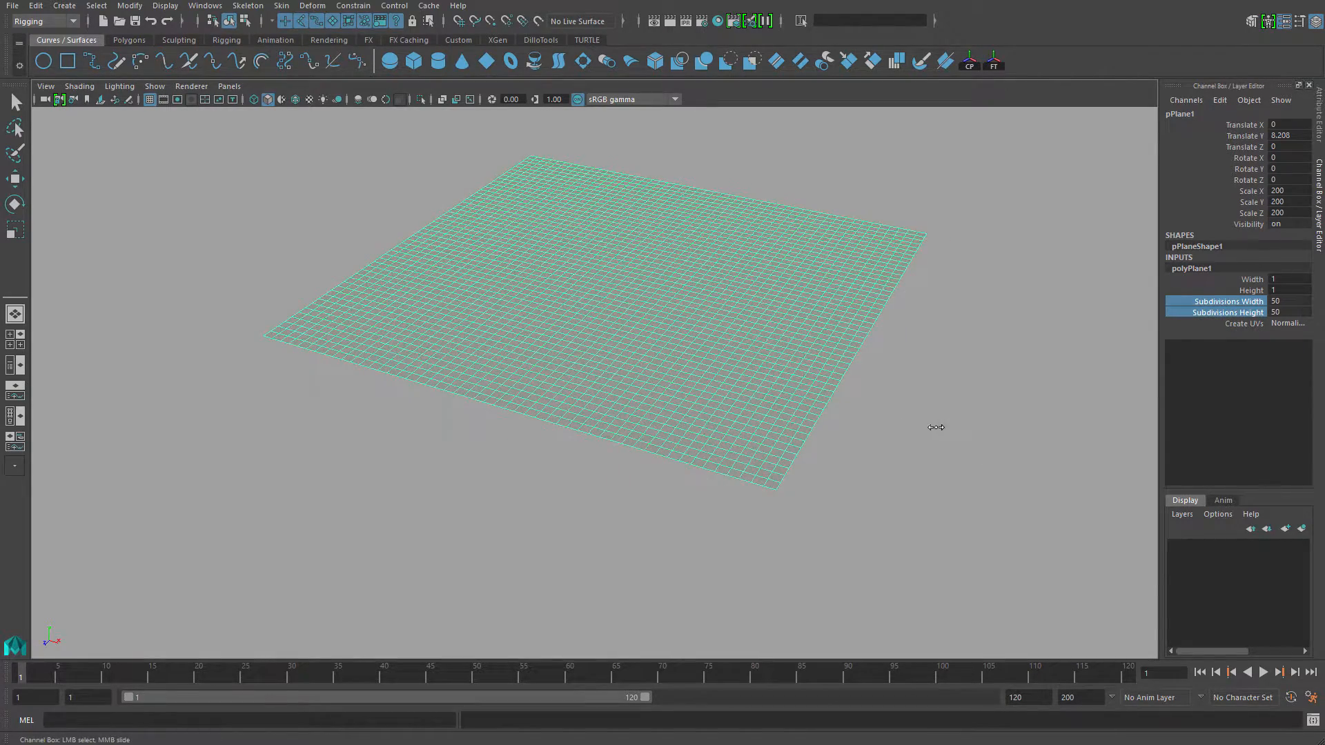
left_click_drag(914, 417, 640, 269, "alt")
left_click_drag(676, 352, 1000, 185, "alt")
left_click(993, 63)
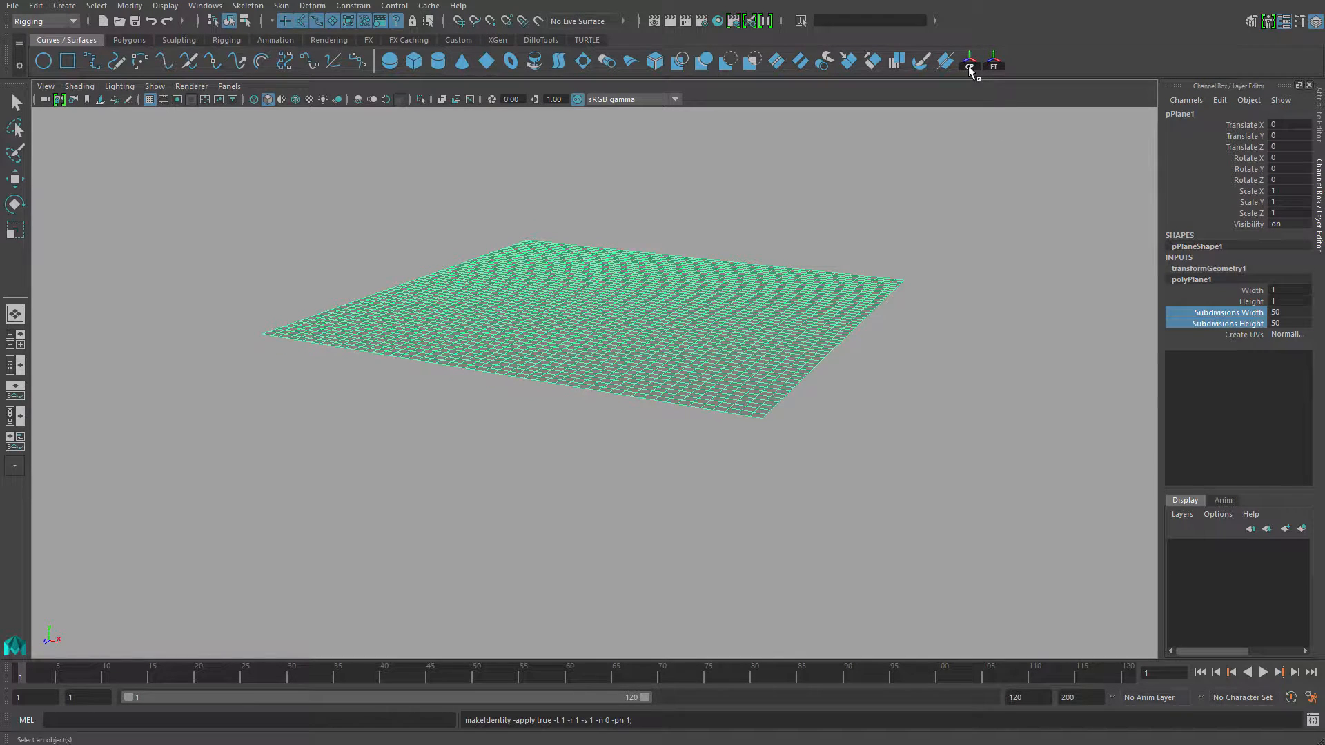
Step: Delete the construction history of all objects in the scene
left_click_drag(903, 228, 819, 256, "alt")
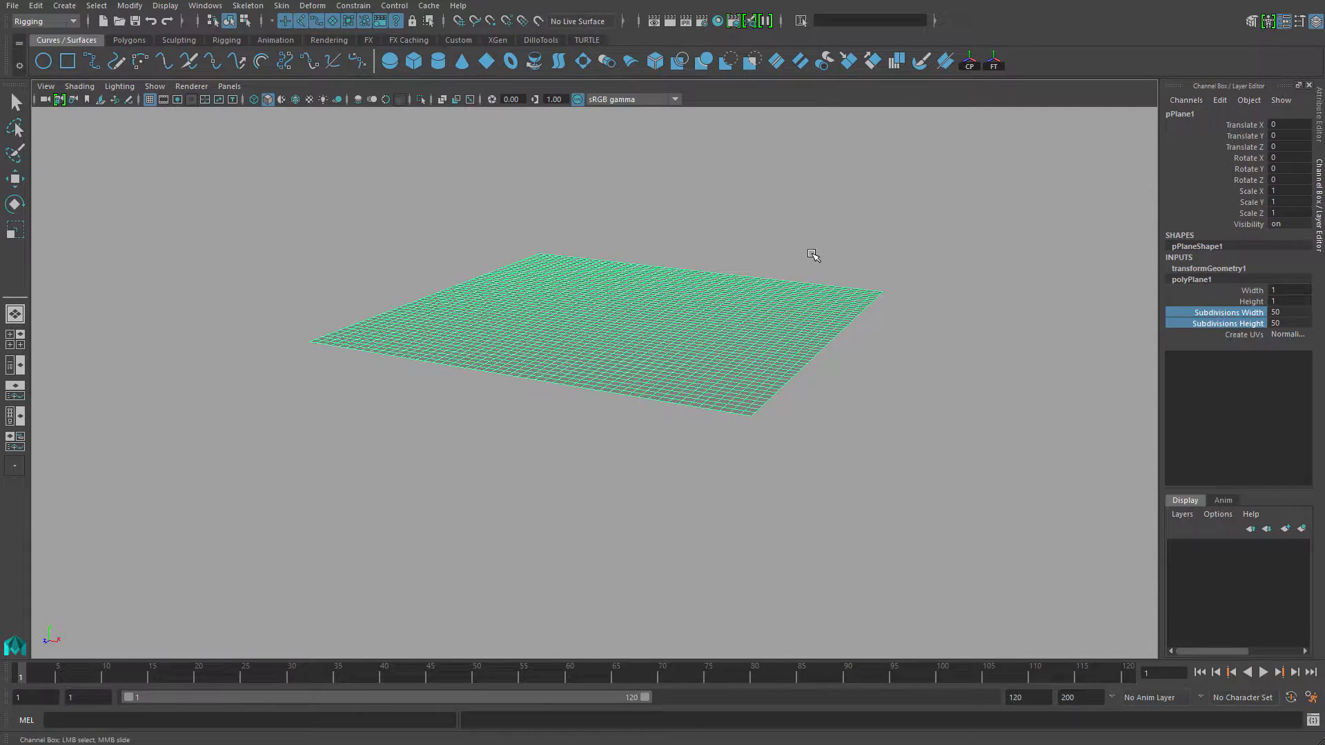
left_click(36, 5)
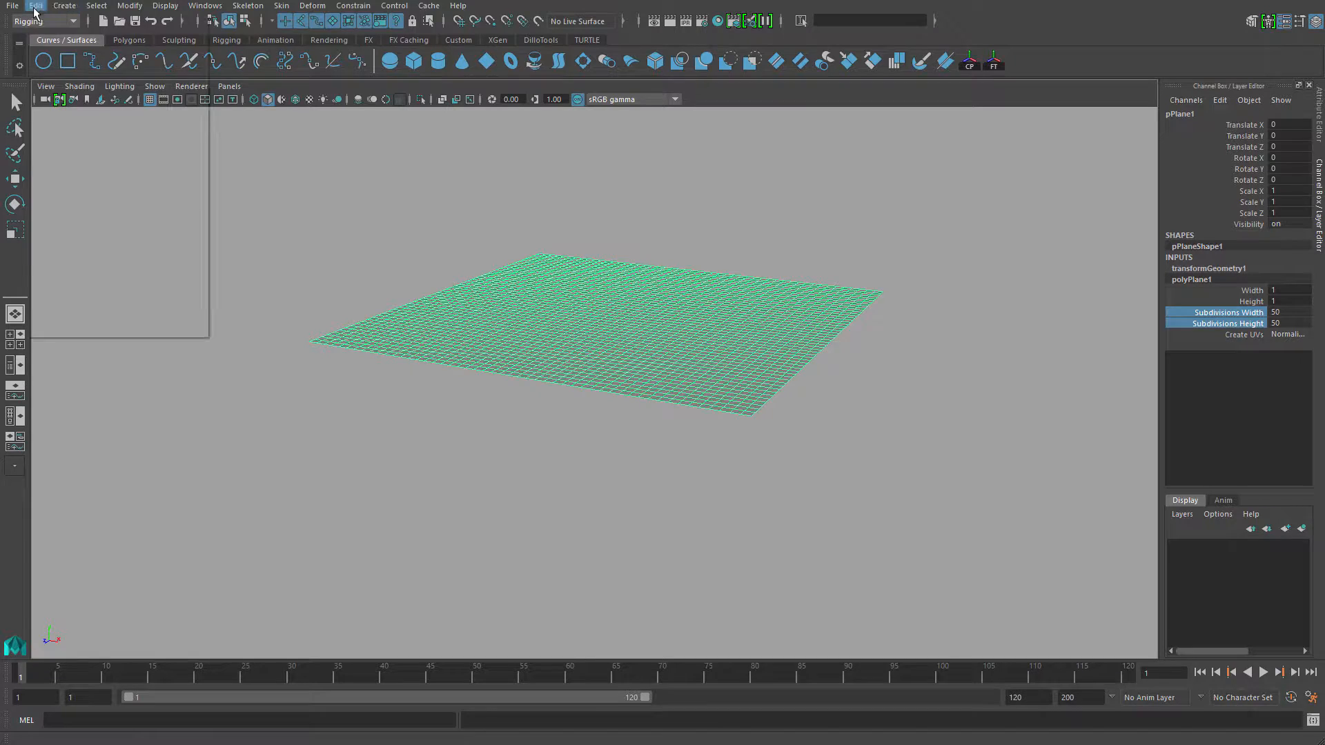
mouse_move(197, 182)
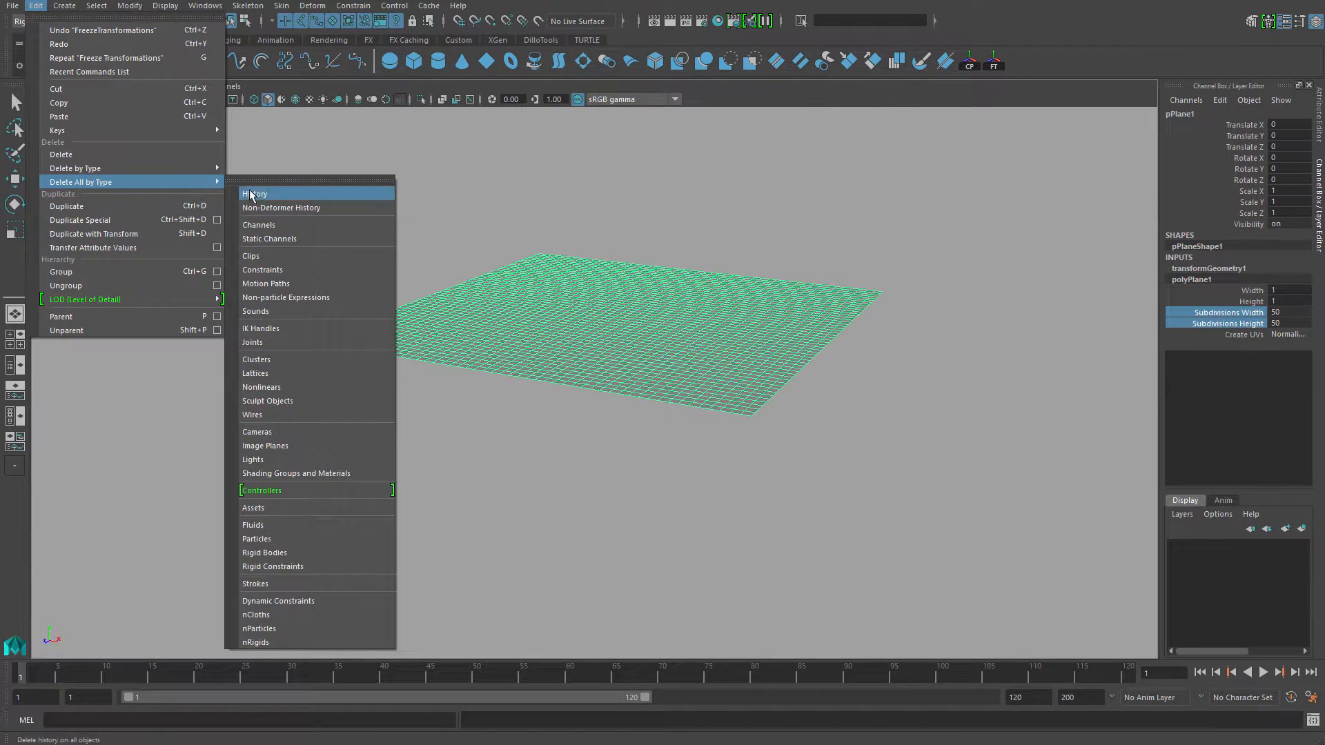
left_click(254, 195)
Step: Rotate the plane -90 degrees about Z so it stands upright, and freeze its transformations
key("r")
left_click_drag(773, 386, 735, 372, "alt")
key("e")
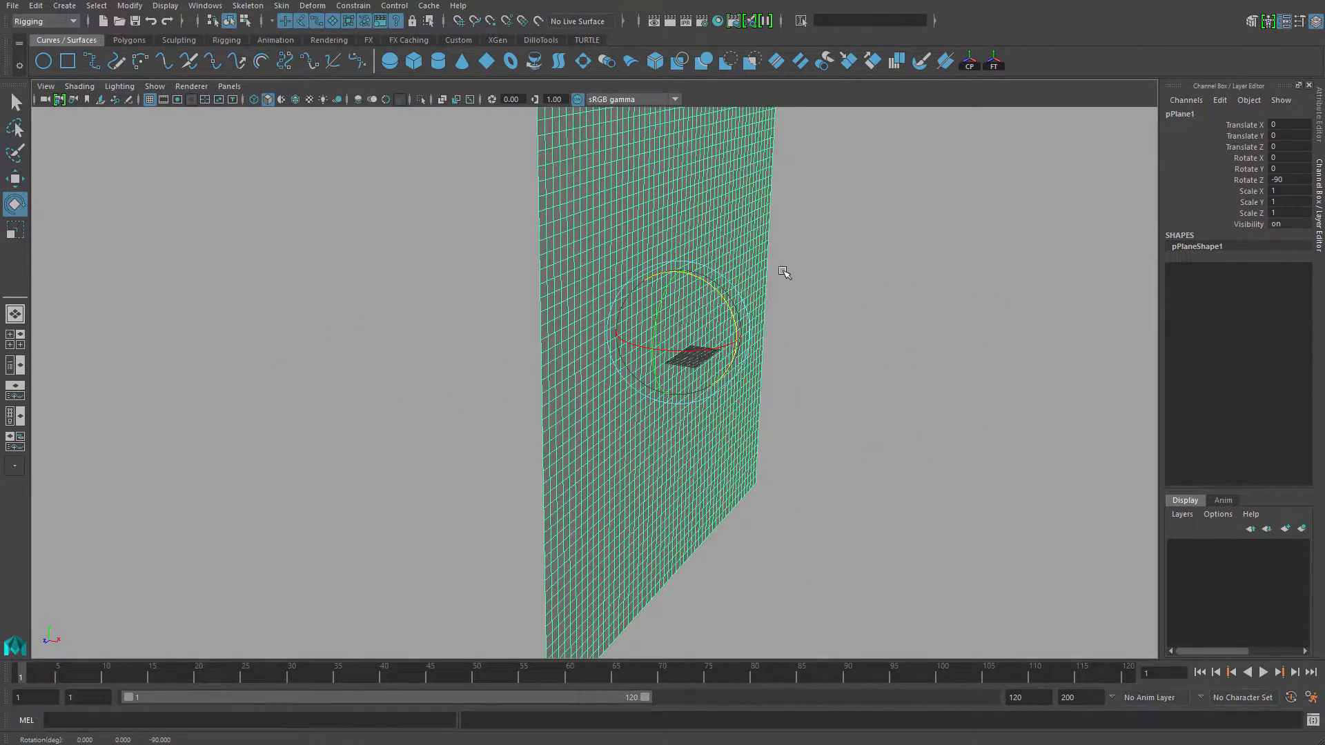
left_click_drag(767, 254, 867, 269, "alt")
right_click_drag(867, 269, 845, 274, "alt")
middle_click_drag(845, 274, 970, 279, "alt")
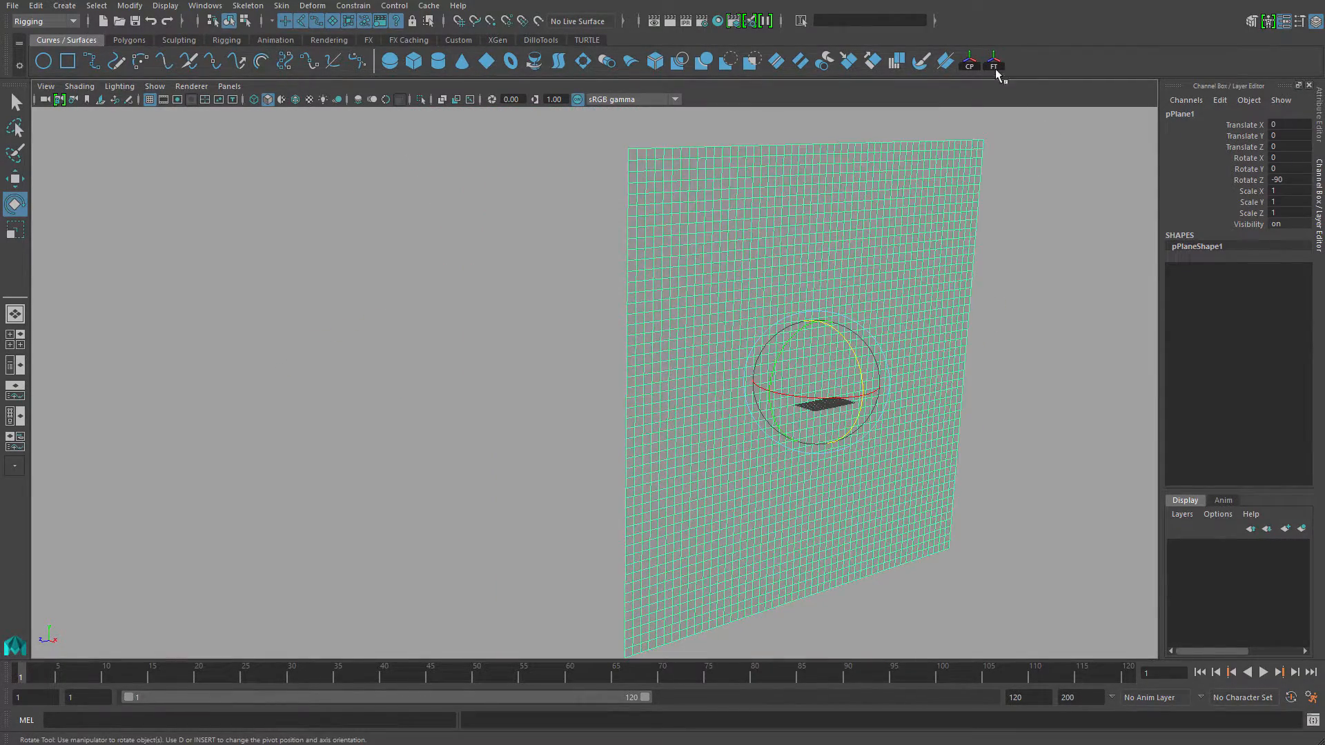
left_click(994, 61)
Step: Switch to the FX toolset and turn the upright plane into an nCloth
left_click_drag(1021, 269, 783, 304, "alt")
key("q")
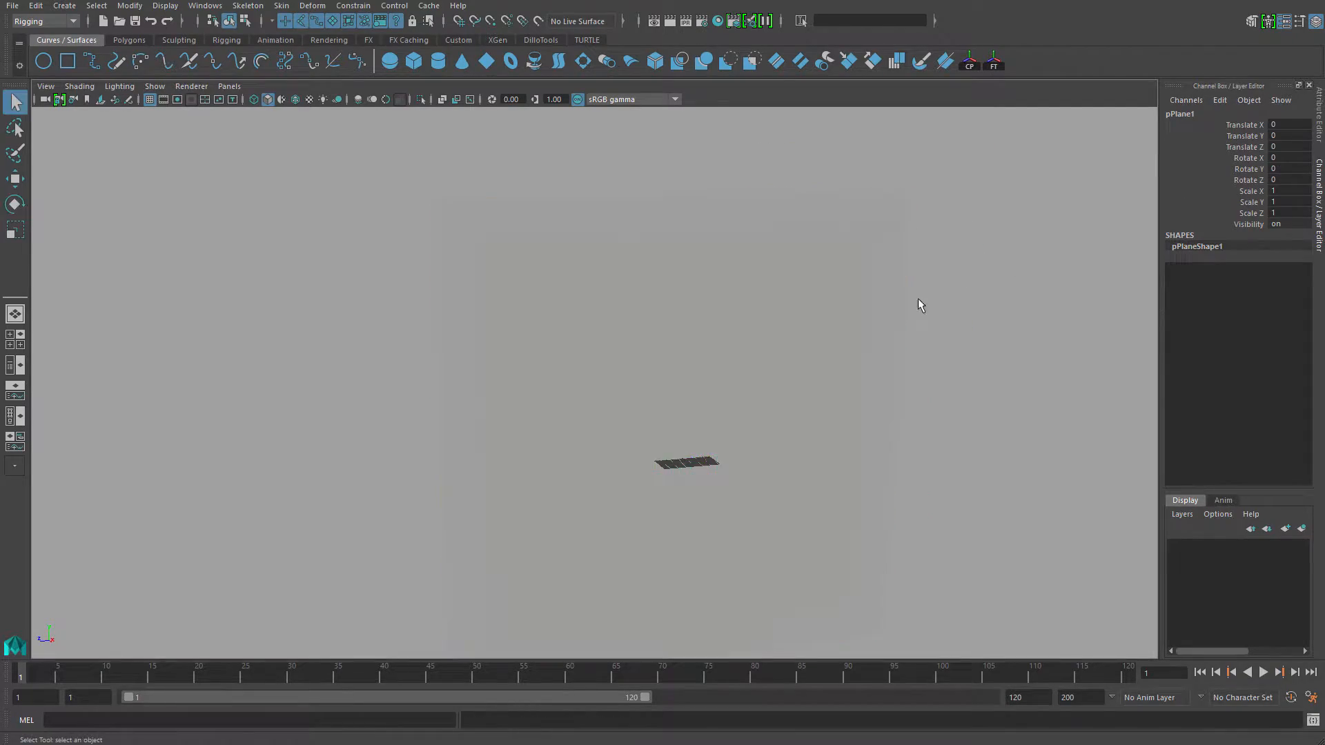
left_click_drag(768, 379, 697, 317, "alt")
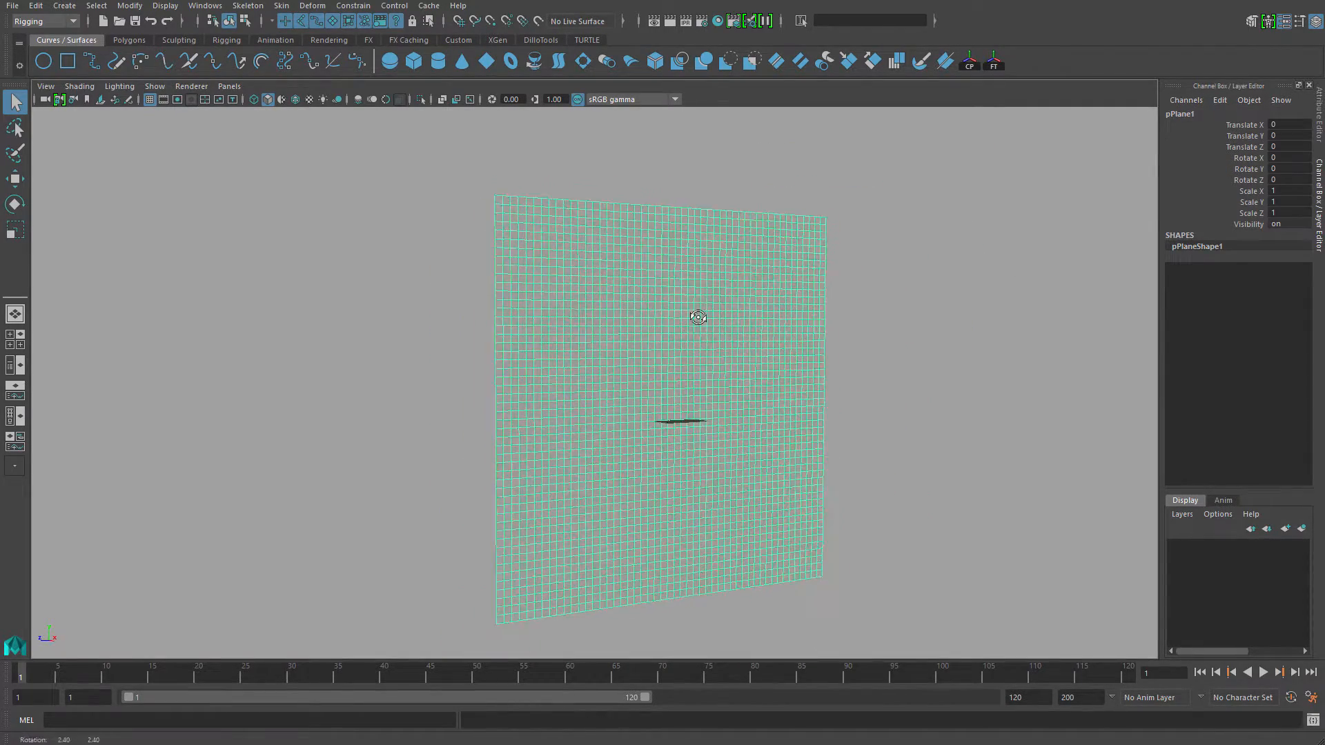
right_click_drag(698, 317, 762, 335, "alt")
middle_click_drag(762, 335, 724, 313, "alt")
right_click_drag(725, 312, 689, 313, "alt")
left_click_drag(690, 313, 587, 200, "alt")
left_click(68, 22)
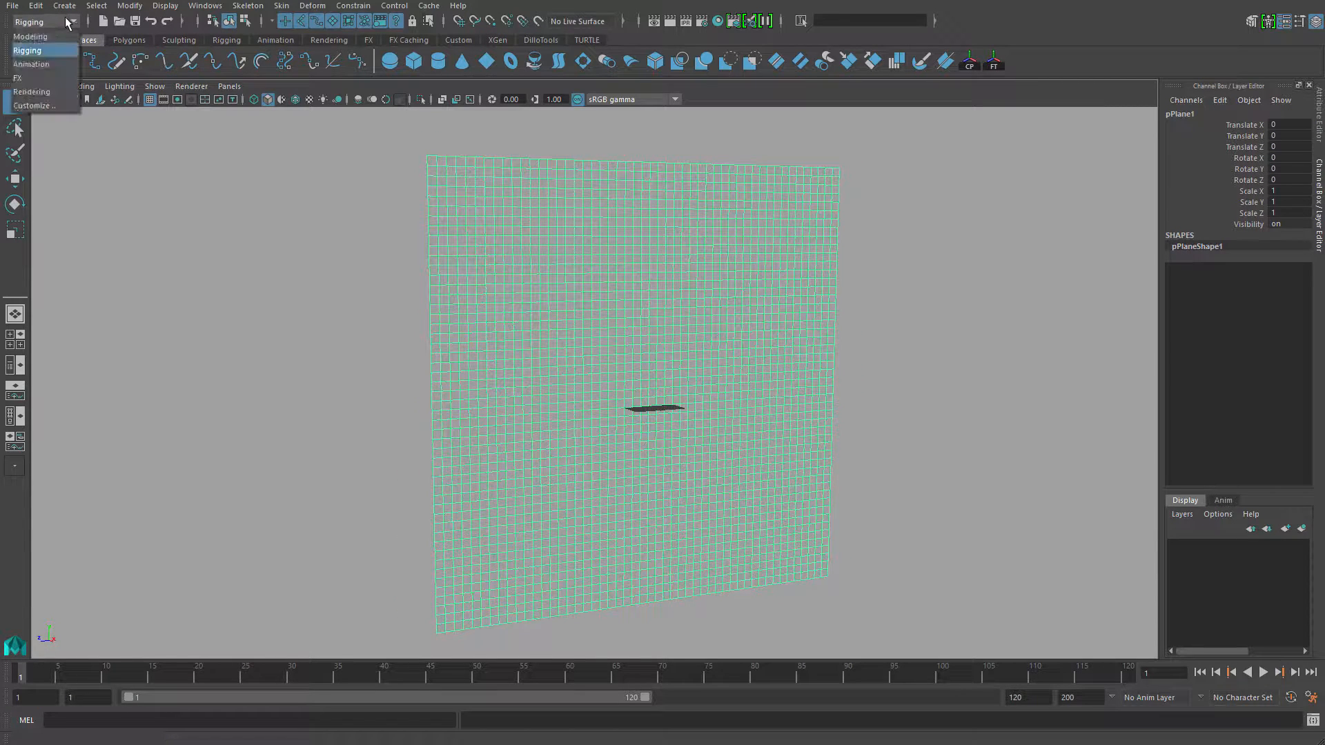
left_click(73, 78)
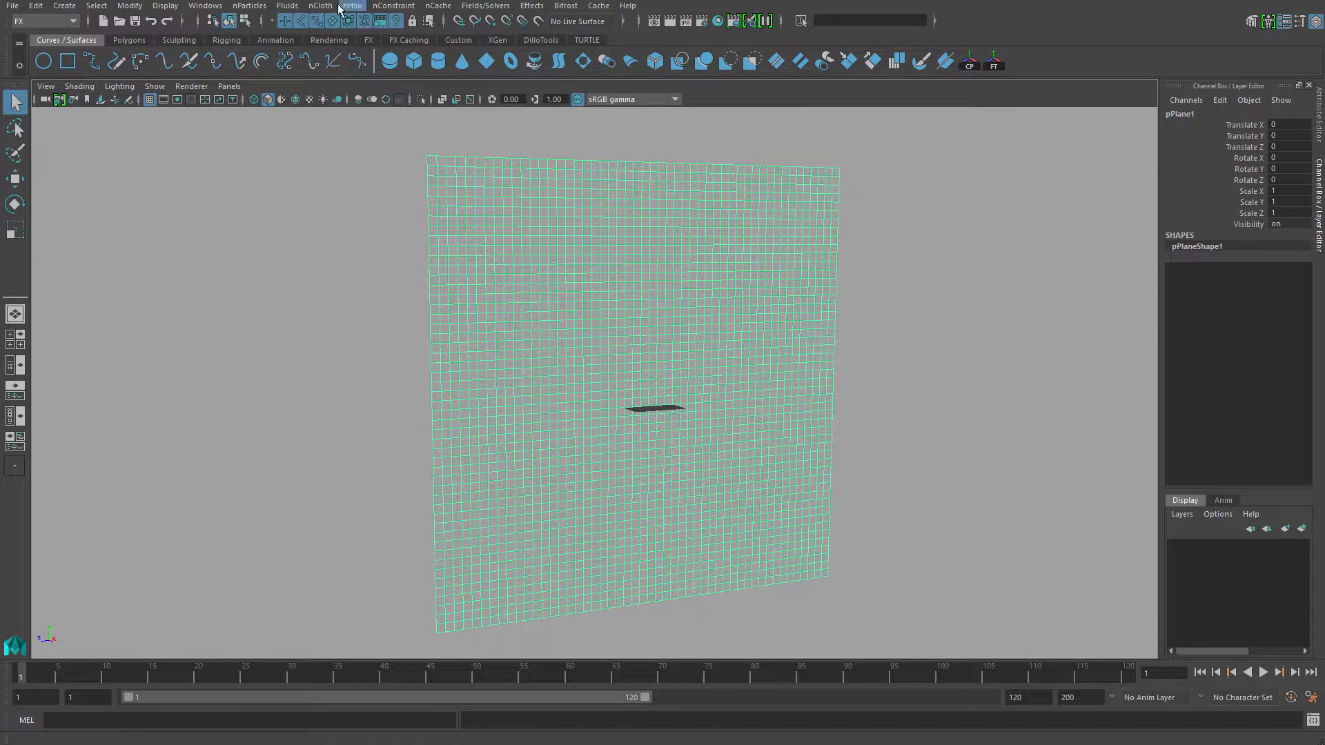
left_click(327, 7)
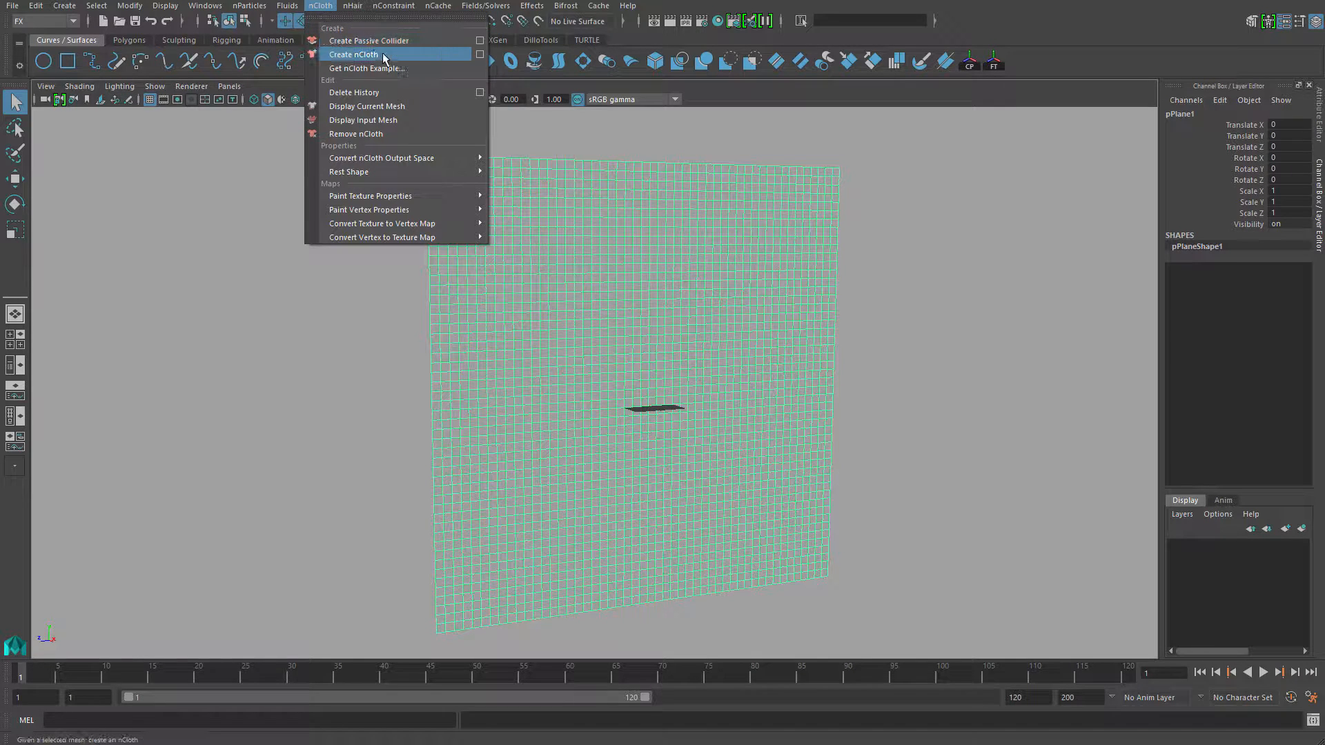
left_click(382, 54)
Step: Play the cloth simulation briefly, stop it and return to the first frame
left_click_drag(718, 276, 701, 324, "alt")
key("alt+v")
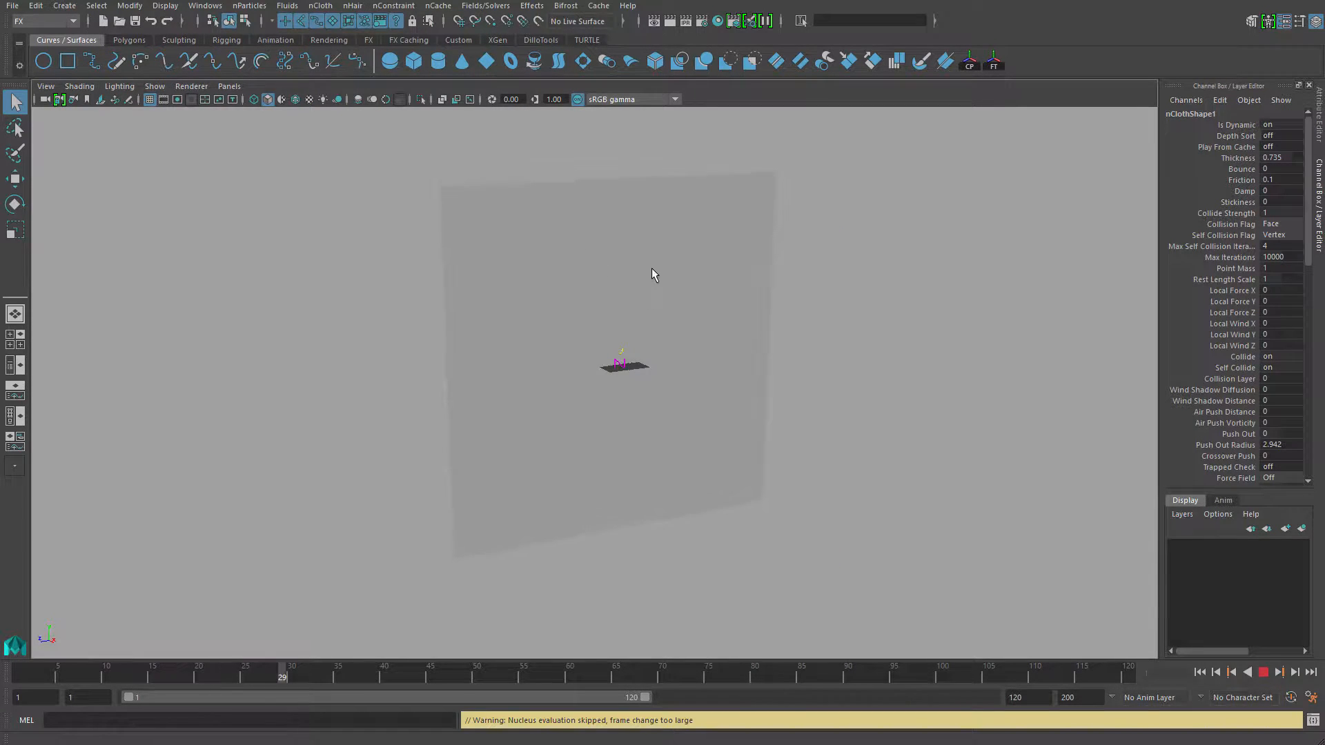
key("alt+v")
key("alt+shift+v")
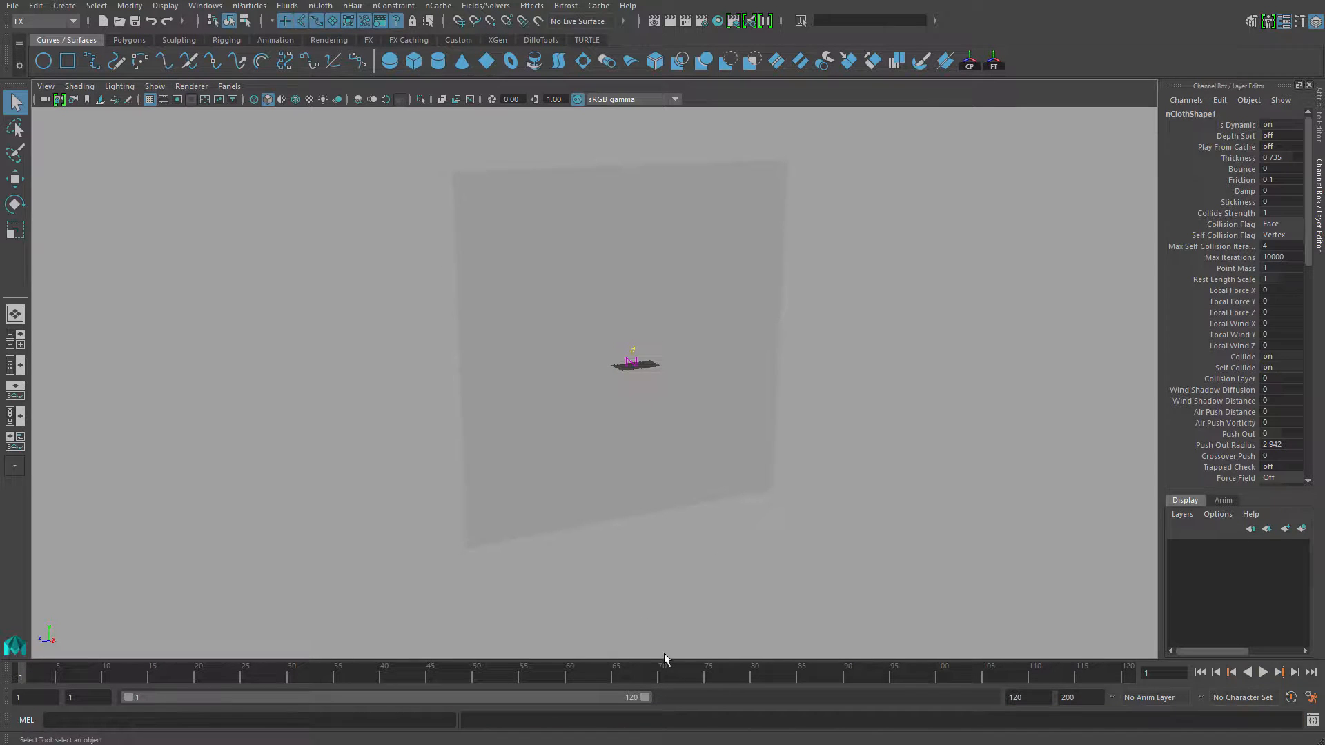
Step: Set the playback speed to Play Every Frame, Max Real-time, and test-play the simulation before returning to the first frame
right_click(625, 673)
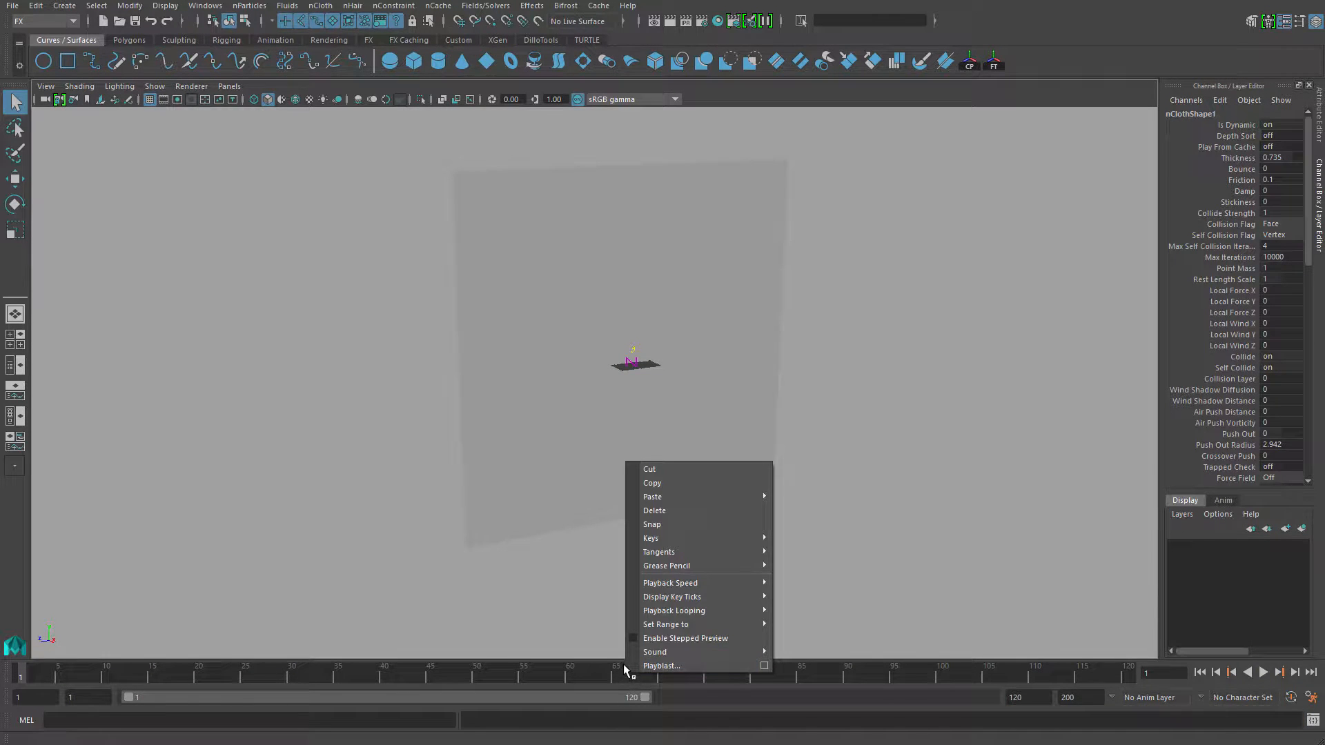
mouse_move(709, 583)
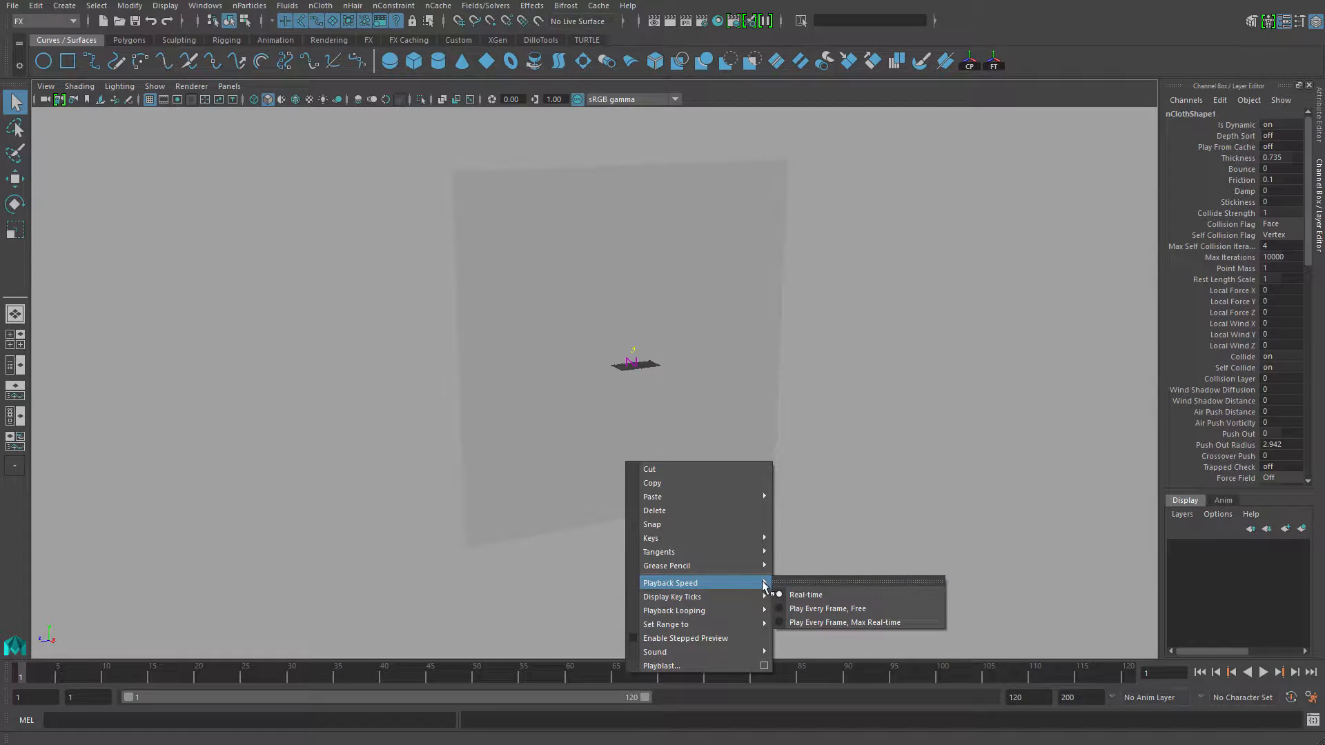
left_click(837, 622)
key("alt+v")
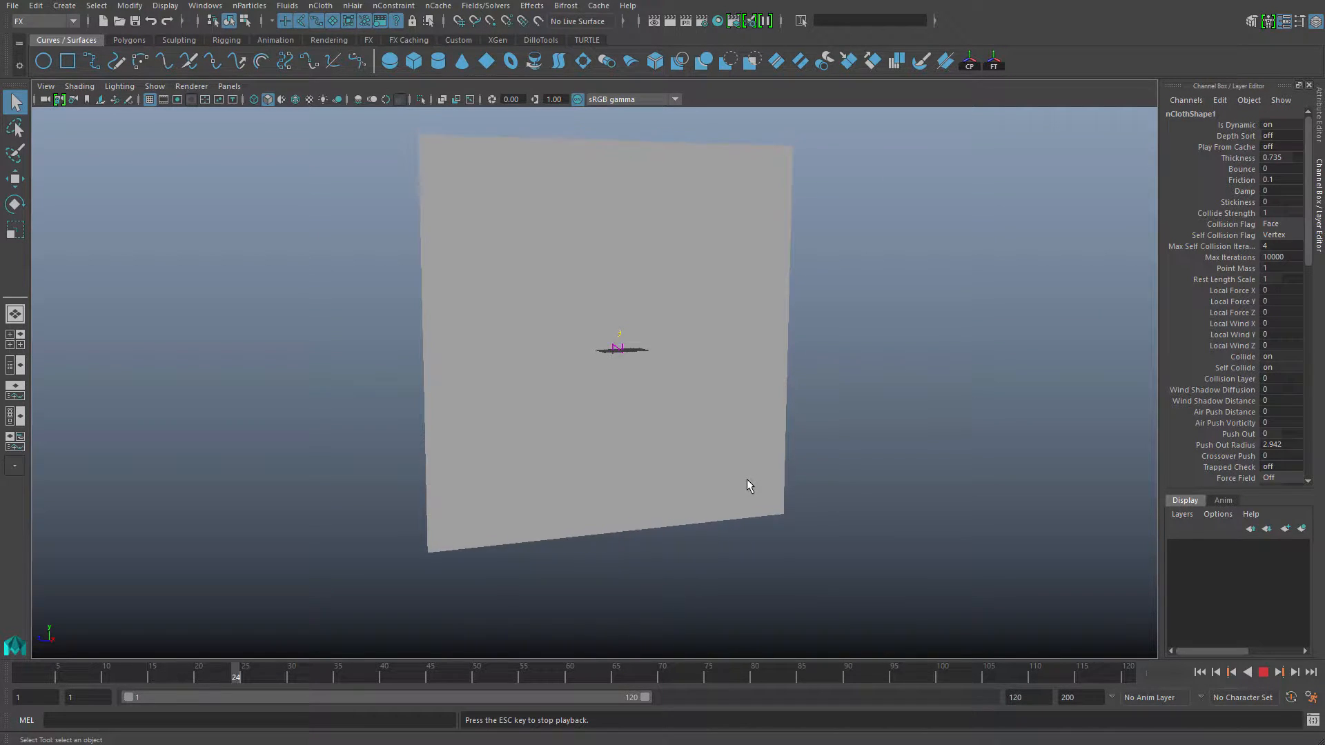
key("Escape")
key("shift+alt+v")
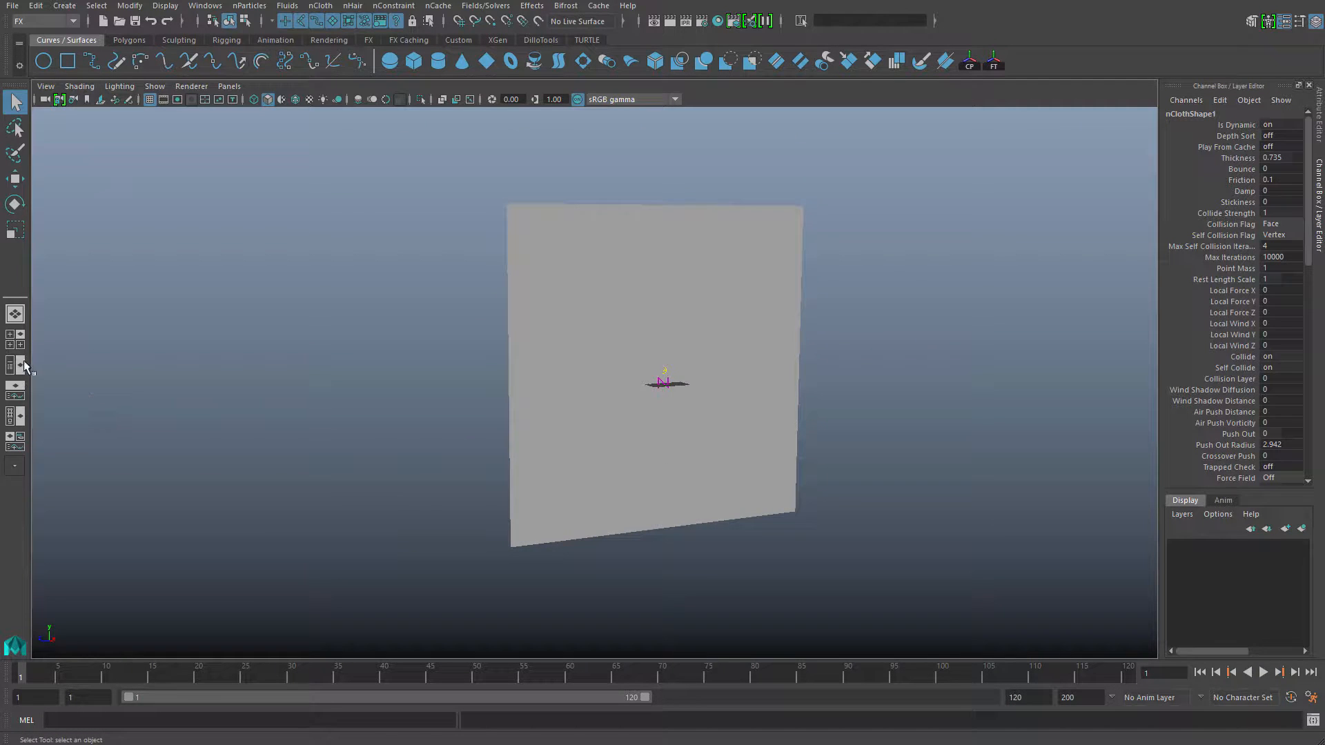
Step: Show the Outliner beside the view and set nucleus1's Space Scale to 0.01
left_click(20, 366)
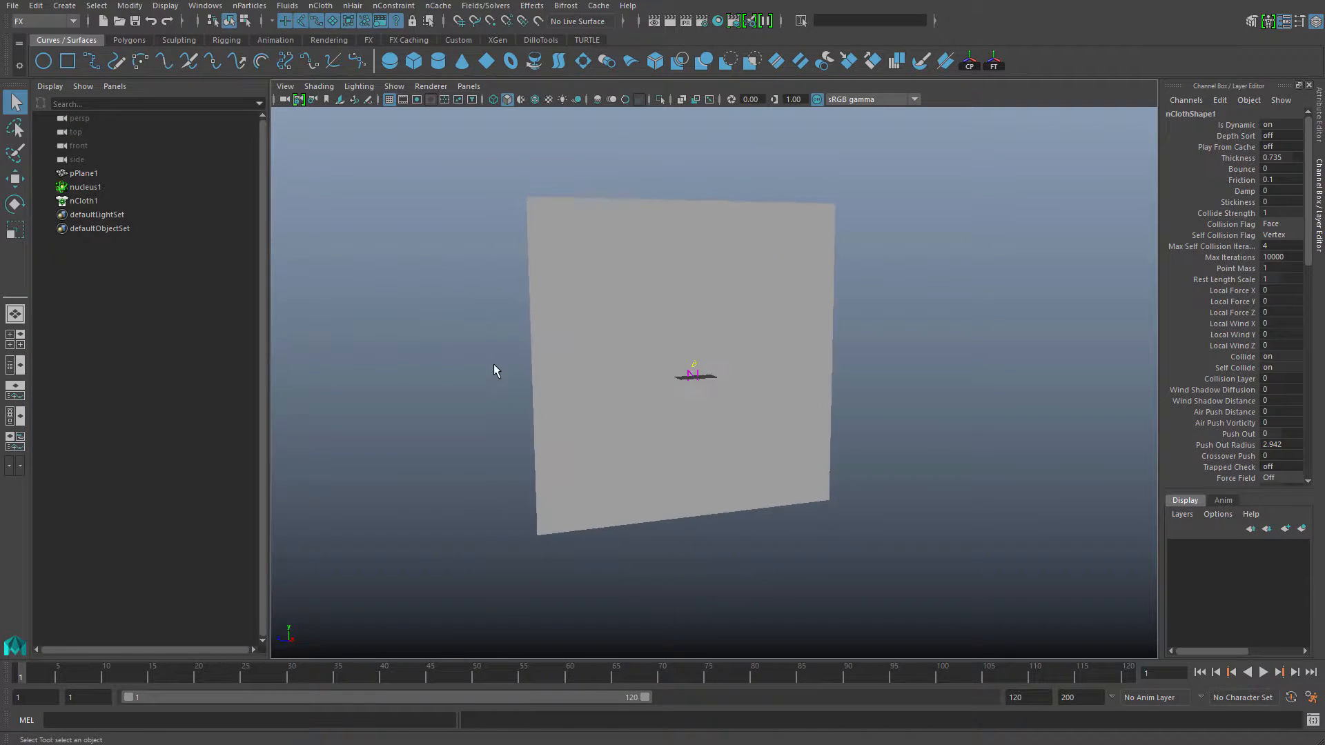
scroll(494, 371, "up", 1)
left_click_drag(494, 371, 536, 374, "alt")
left_click(86, 188)
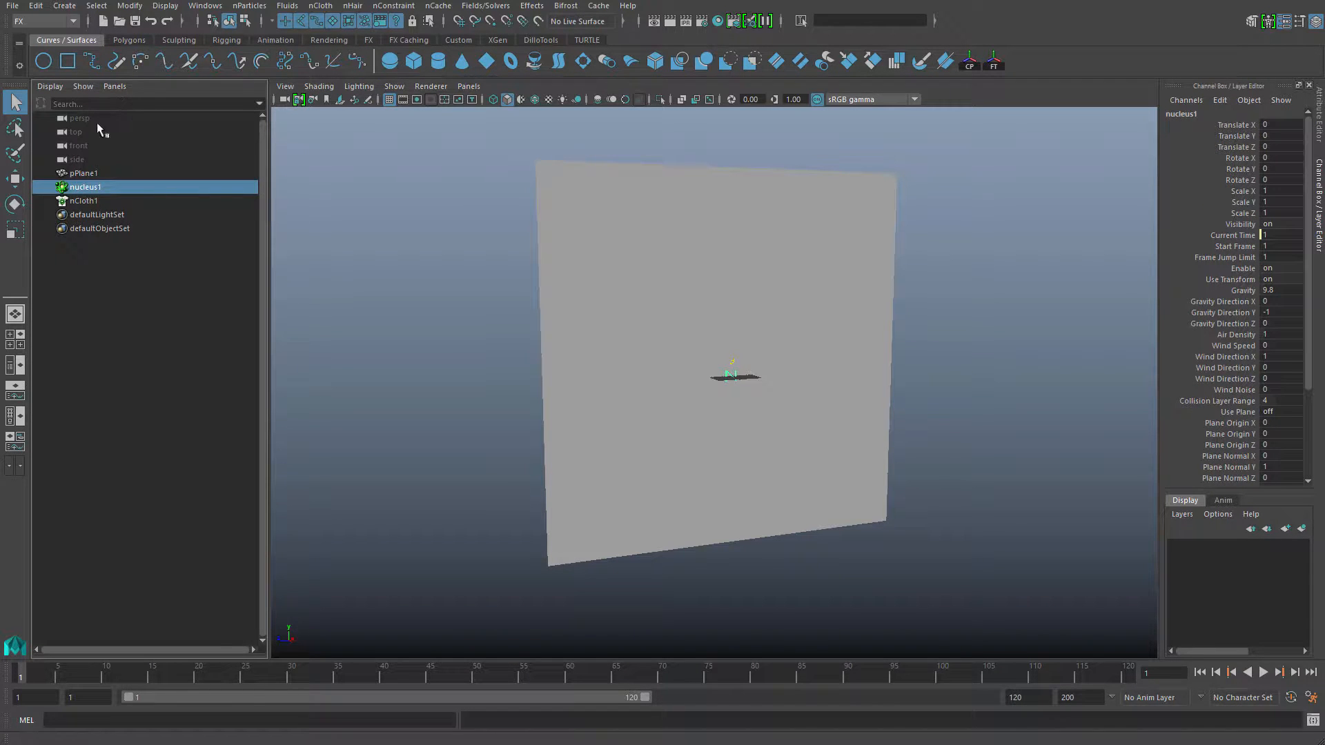
left_click_drag(405, 254, 842, 319, "alt")
middle_click_drag(885, 306, 924, 309, "alt")
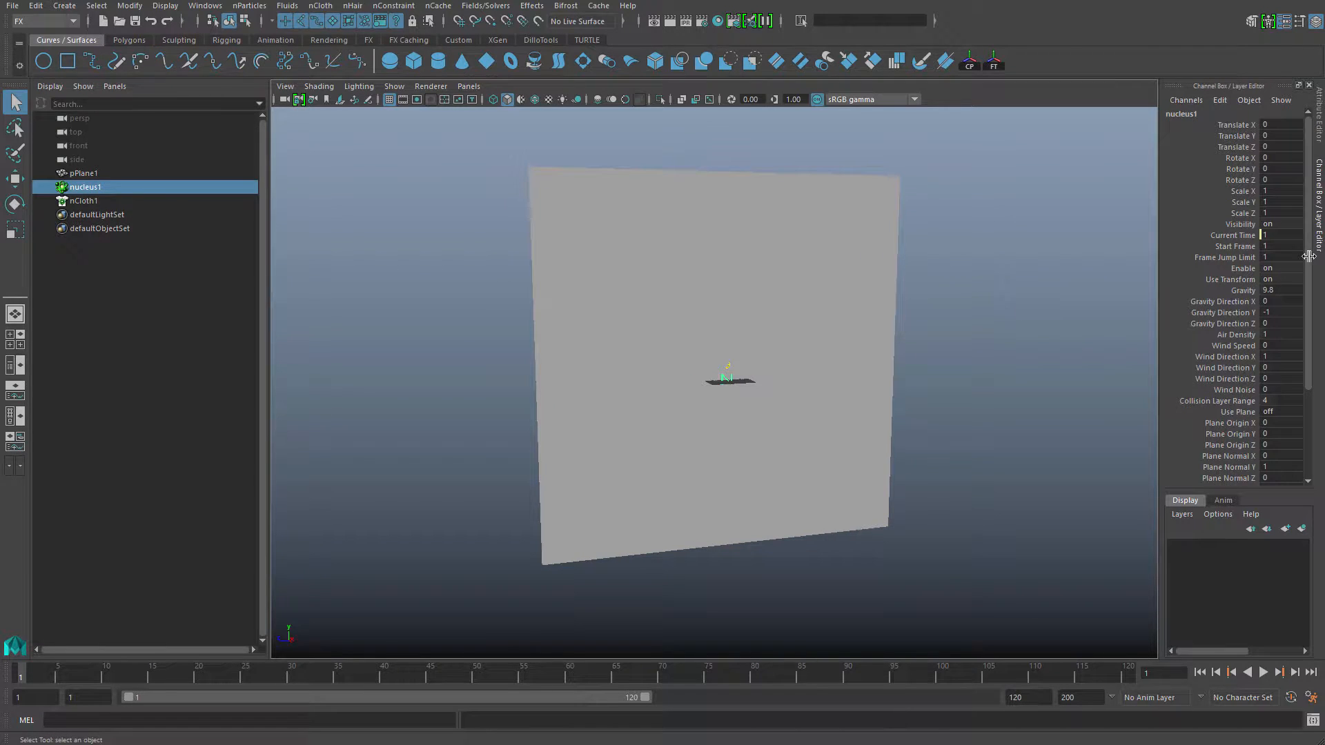
scroll(1276, 414, "down", 5)
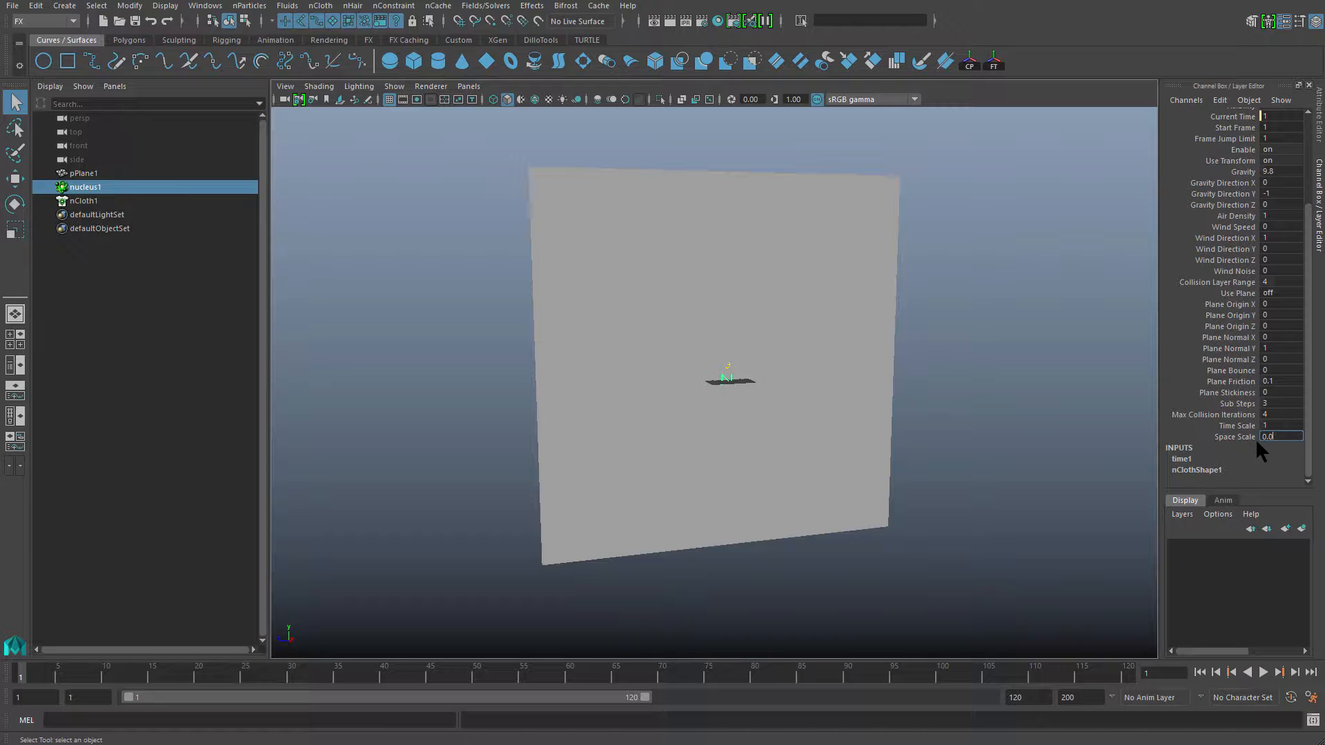
key("Return")
Step: Play the simulation with the reduced space scale and return to the first frame
left_click_drag(809, 198, 894, 355, "alt")
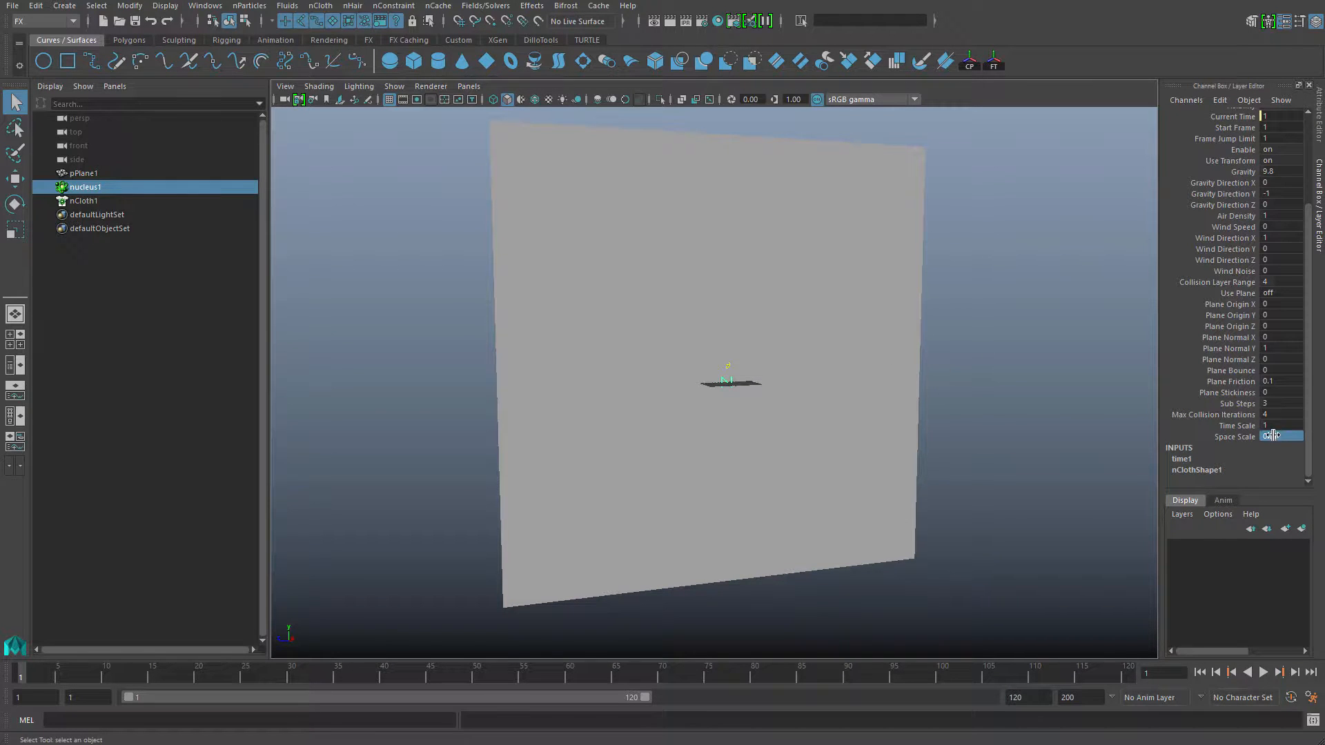
left_click_drag(843, 363, 901, 343, "alt")
key("alt+v")
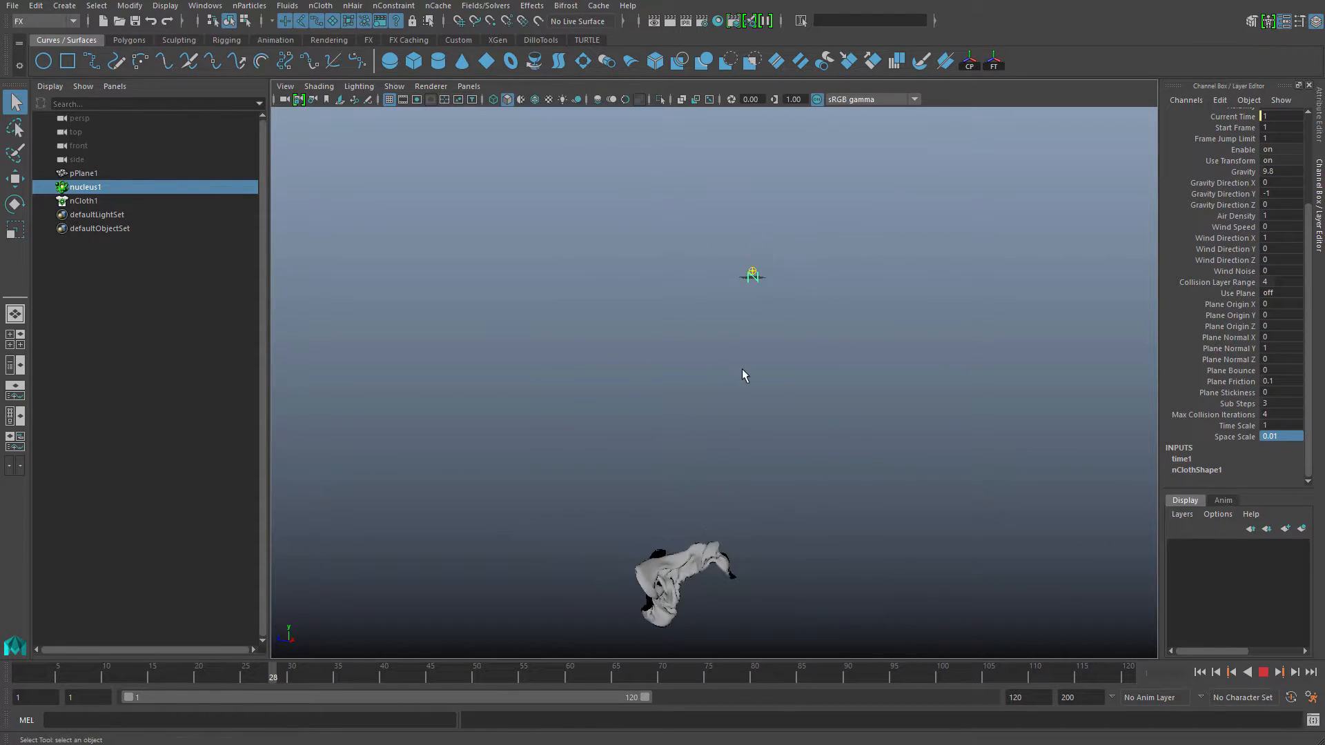
key("alt+shift+v")
middle_click_drag(791, 414, 793, 510, "alt")
right_click_drag(793, 511, 921, 414, "alt")
left_click_drag(921, 414, 952, 337, "alt")
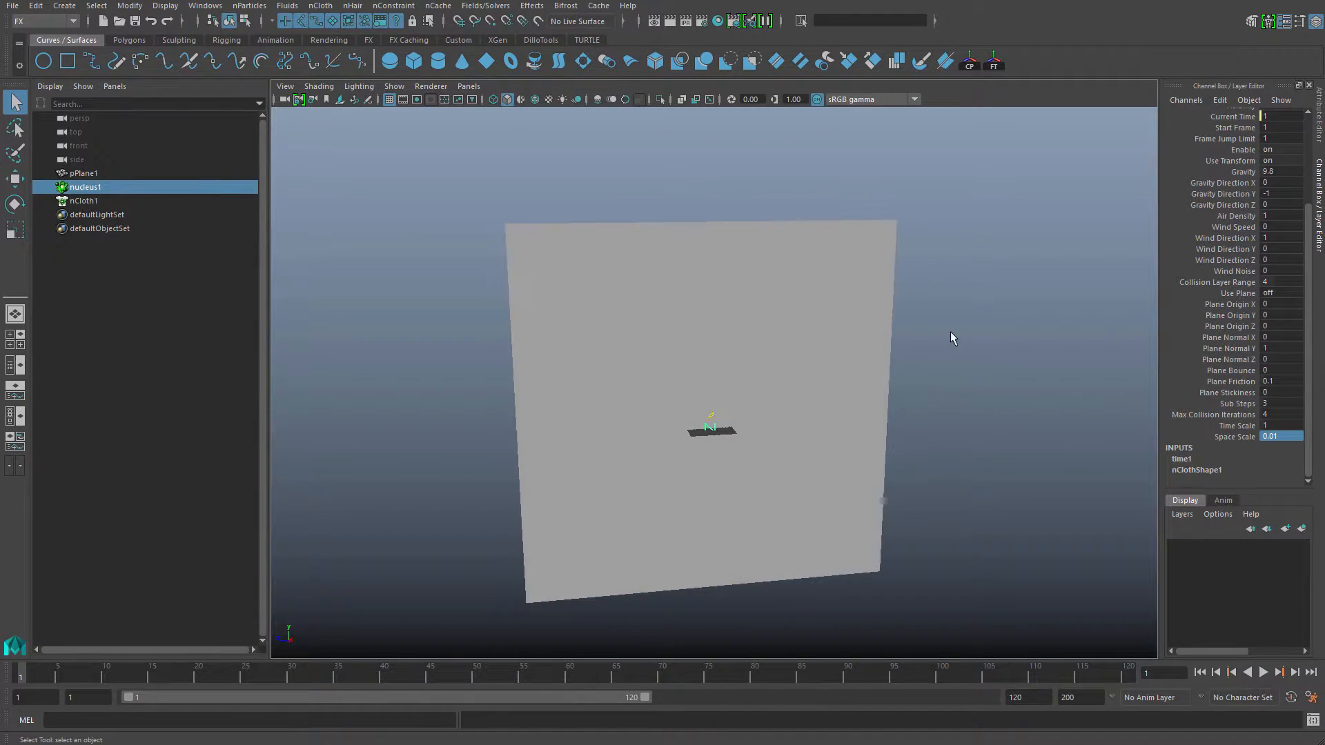
Step: Replace the attributes of nCloth1 with the silk preset
left_click(882, 359)
left_click_drag(883, 365, 851, 318, "alt")
left_click(82, 201)
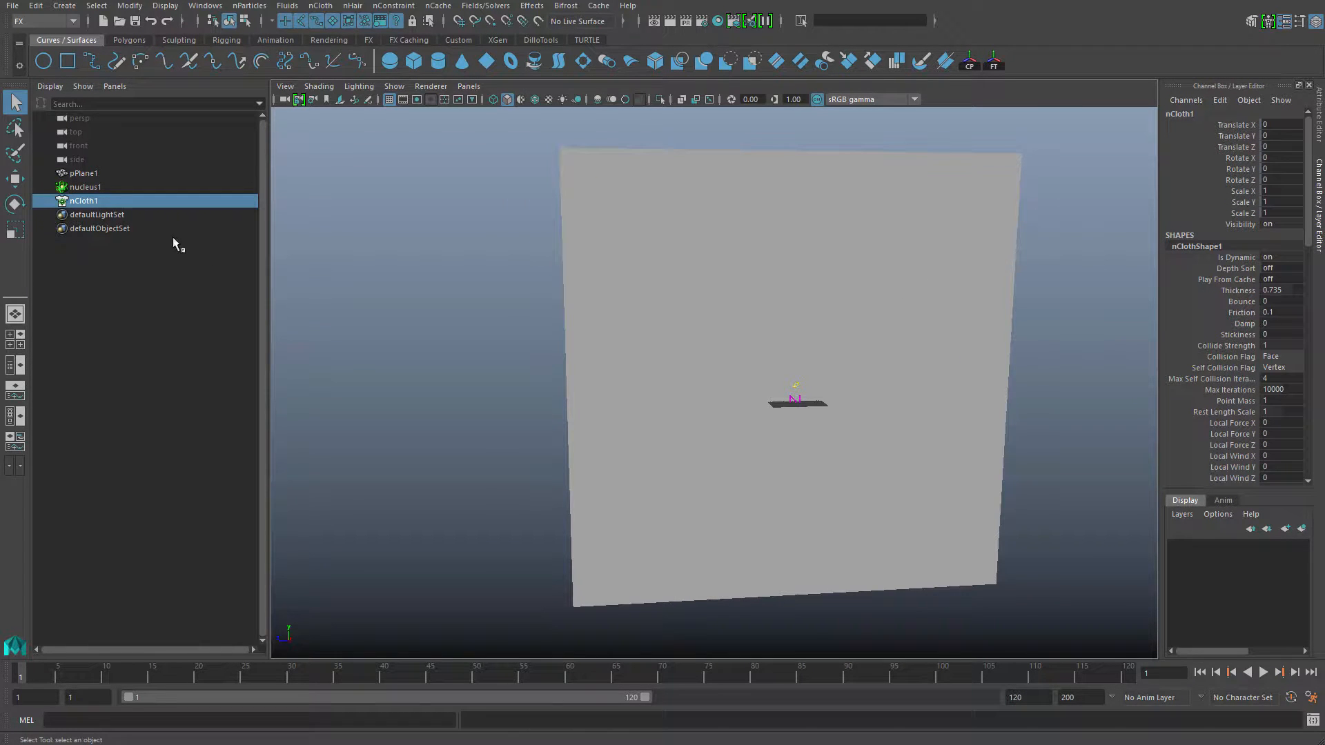
middle_click_drag(1050, 261, 1059, 253, "alt")
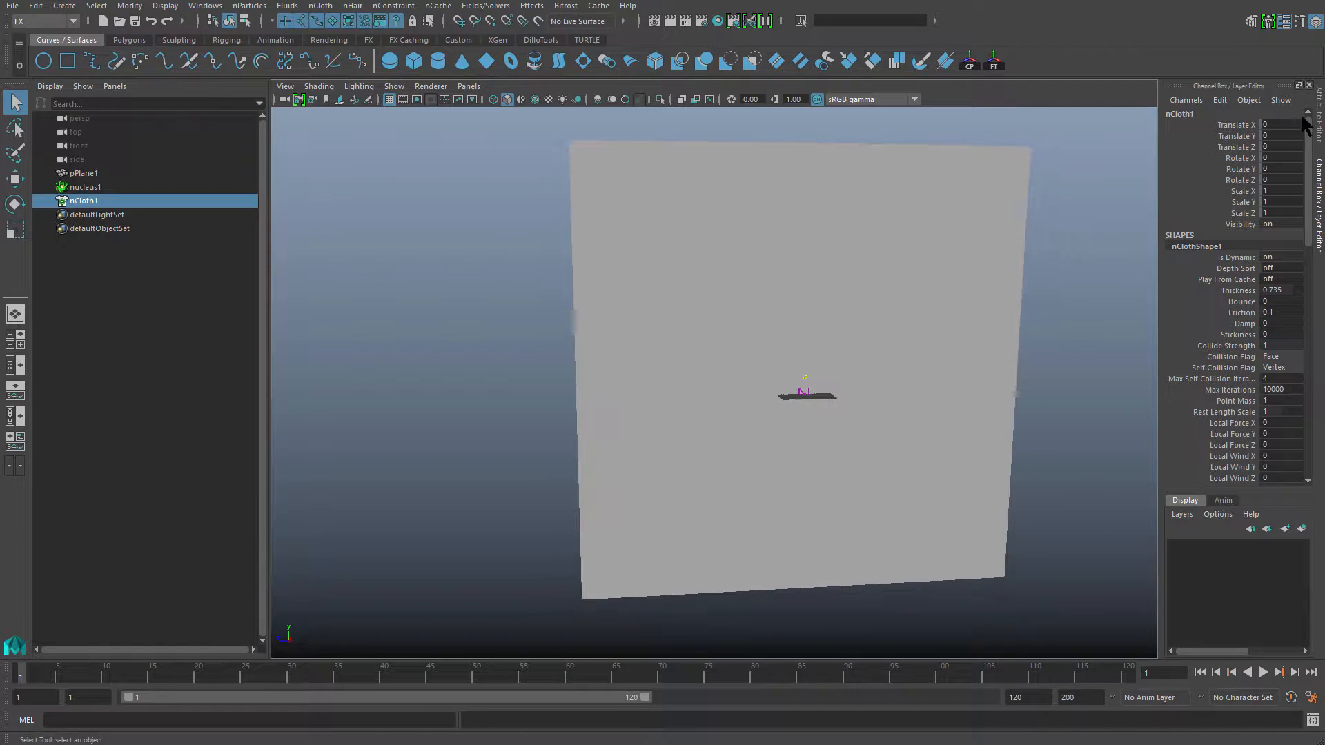
left_click(1318, 118)
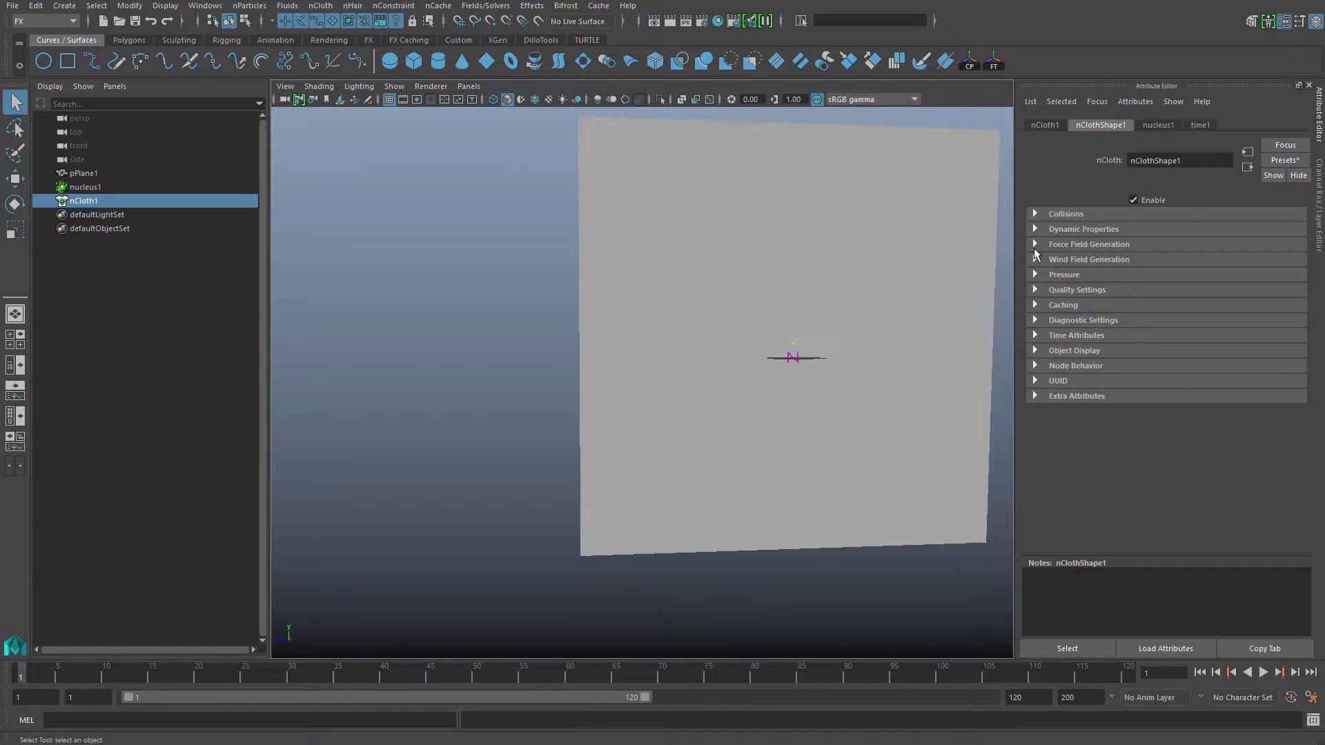
left_click(1284, 160)
mouse_move(1318, 282)
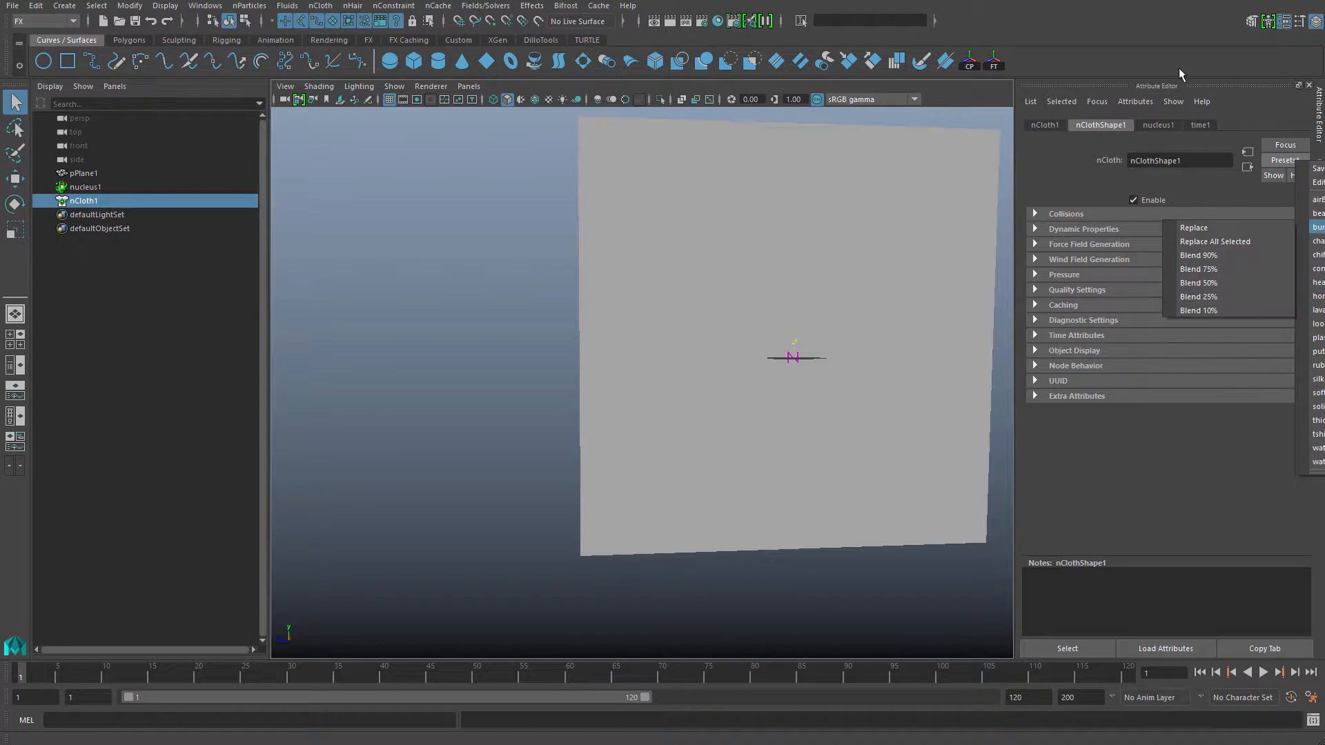
left_click(1114, 1)
left_click_drag(1153, 0, 932, 0)
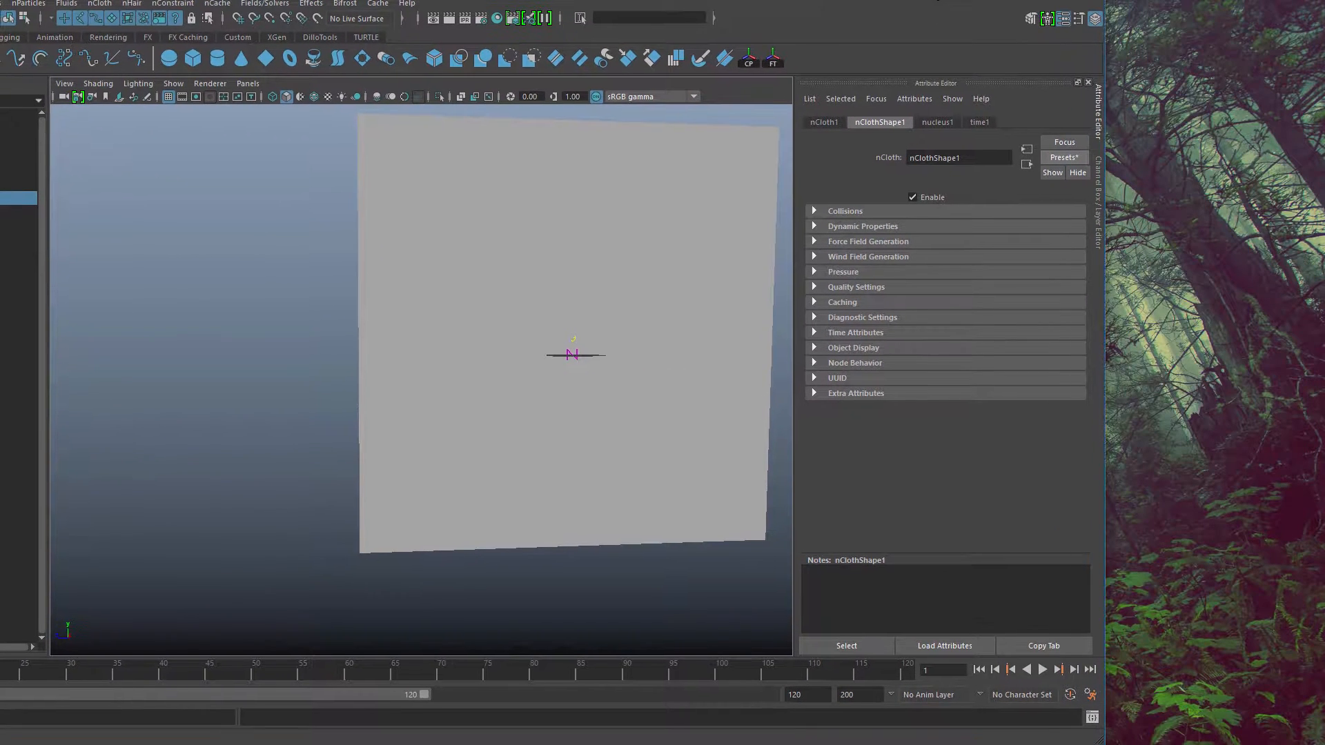
left_click(1068, 158)
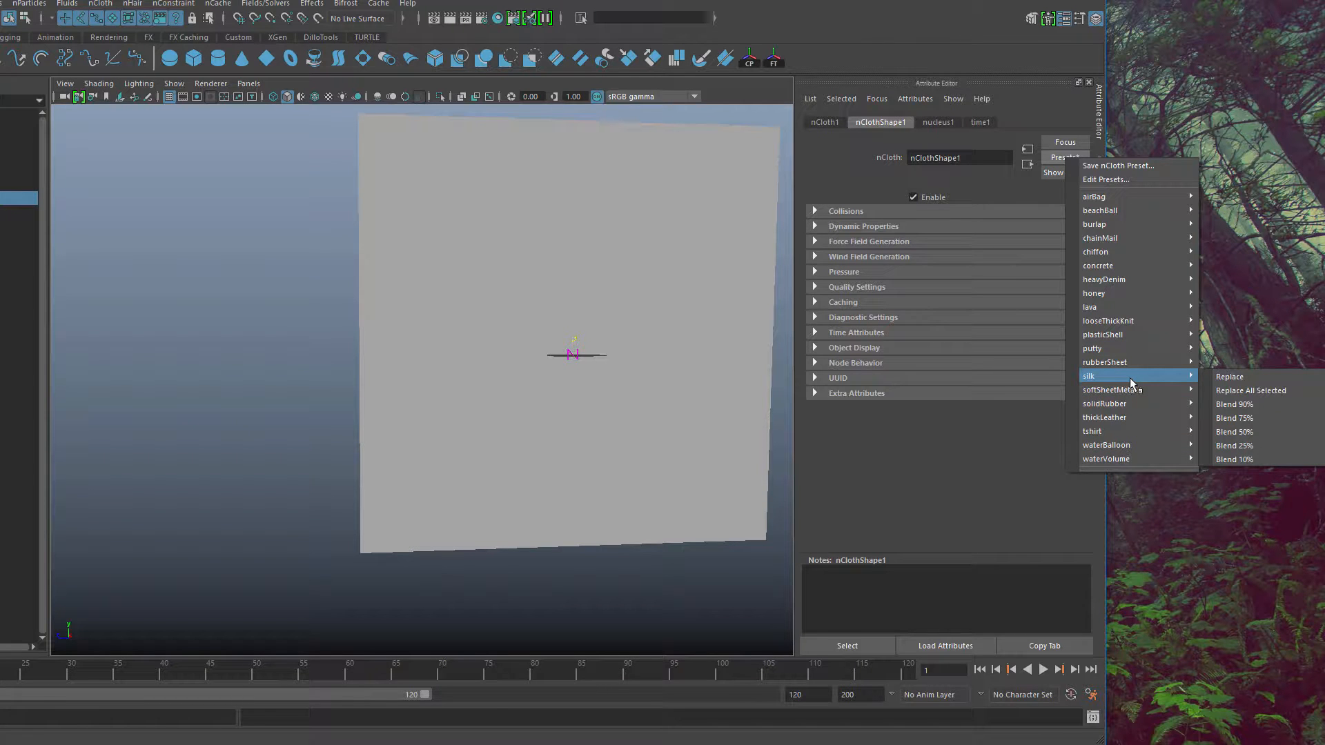
left_click(1231, 378)
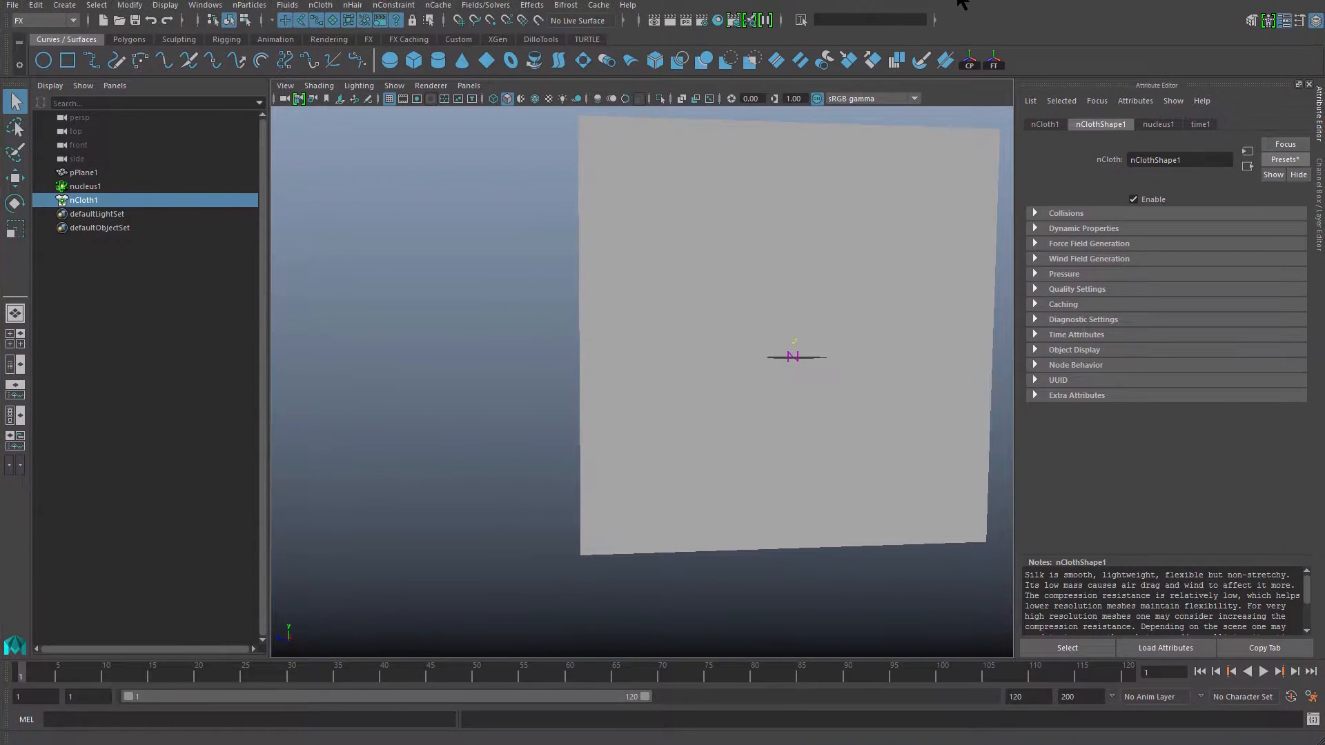
Step: Play the simulation to check how the silk cloth falls, and rewind to the first frame
left_click_drag(740, 302, 648, 281, "alt")
key("alt+v")
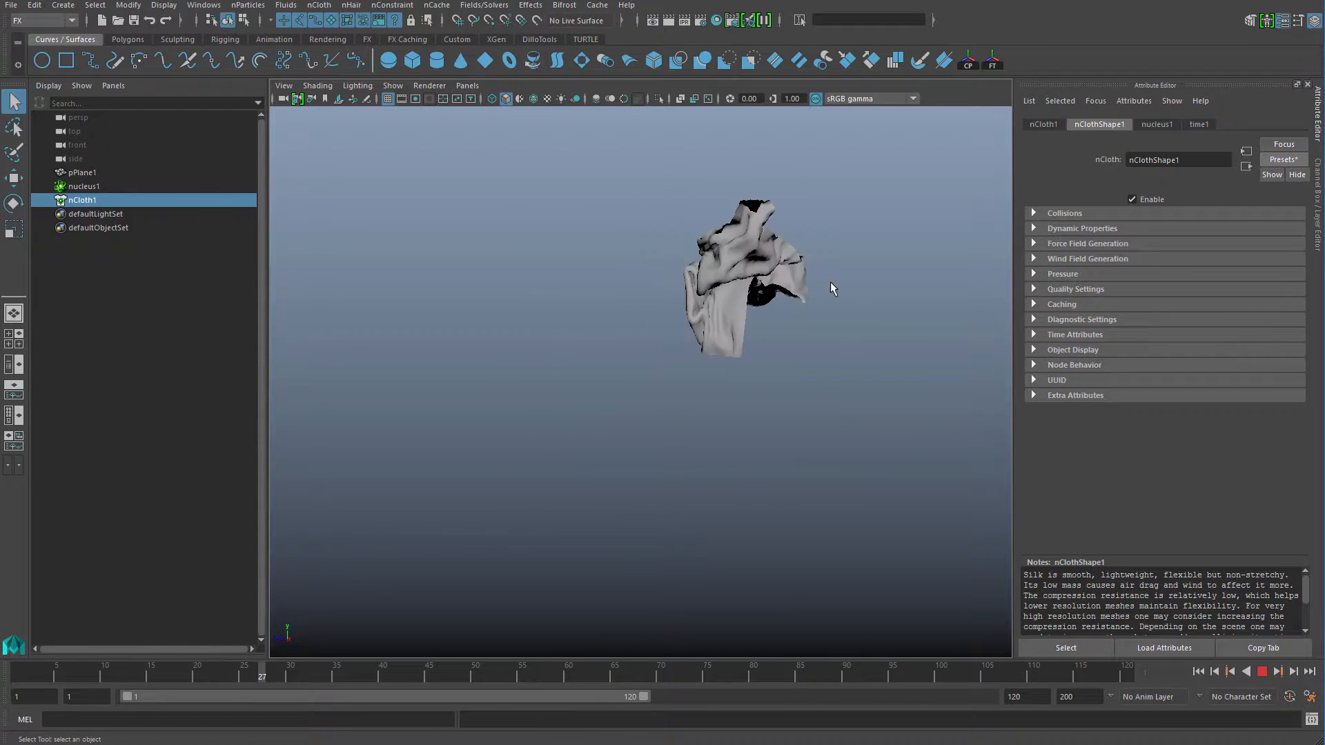
key("alt+v")
key("alt+shift+v")
middle_click_drag(821, 289, 759, 420, "alt")
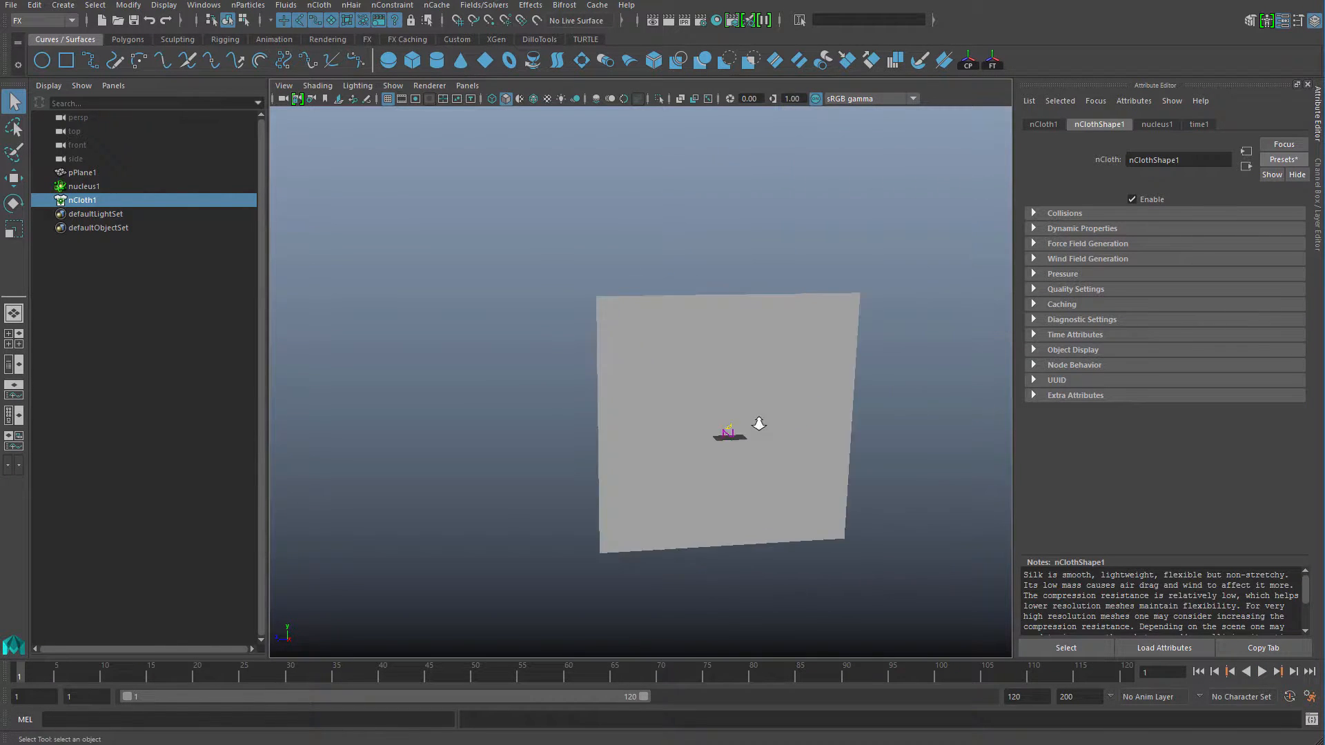
Step: Switch the cloth plane to vertex mode and select the single vertex at its upper-left corner
right_click_drag(759, 420, 800, 438, "alt")
left_click(709, 314)
right_click_drag(709, 318, 787, 443, "alt")
left_click_drag(790, 450, 668, 287, "alt")
right_click_drag(704, 320, 820, 326, "alt")
left_click_drag(832, 308, 683, 366, "alt")
mouse_move(683, 366)
right_mouse_down()
mouse_move(578, 338)
mouse_move(686, 380)
right_mouse_up()
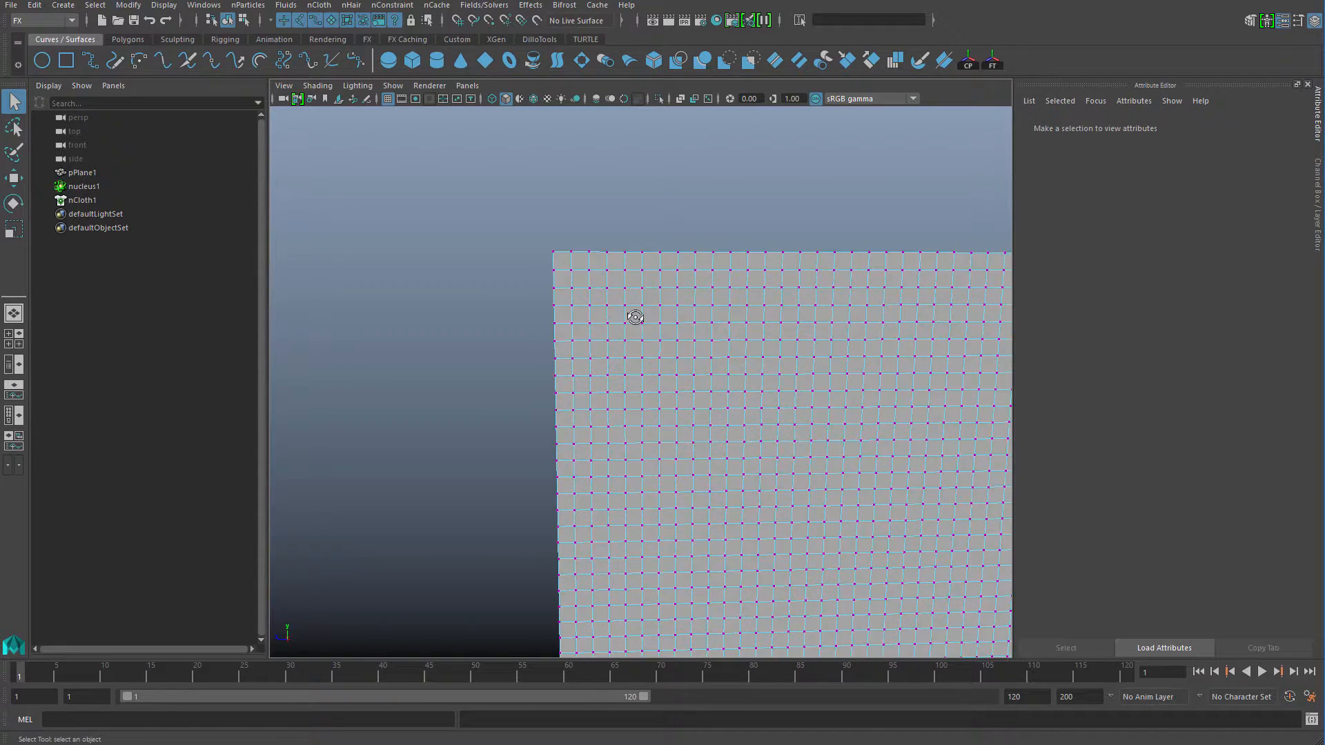
left_click_drag(635, 317, 621, 319, "alt")
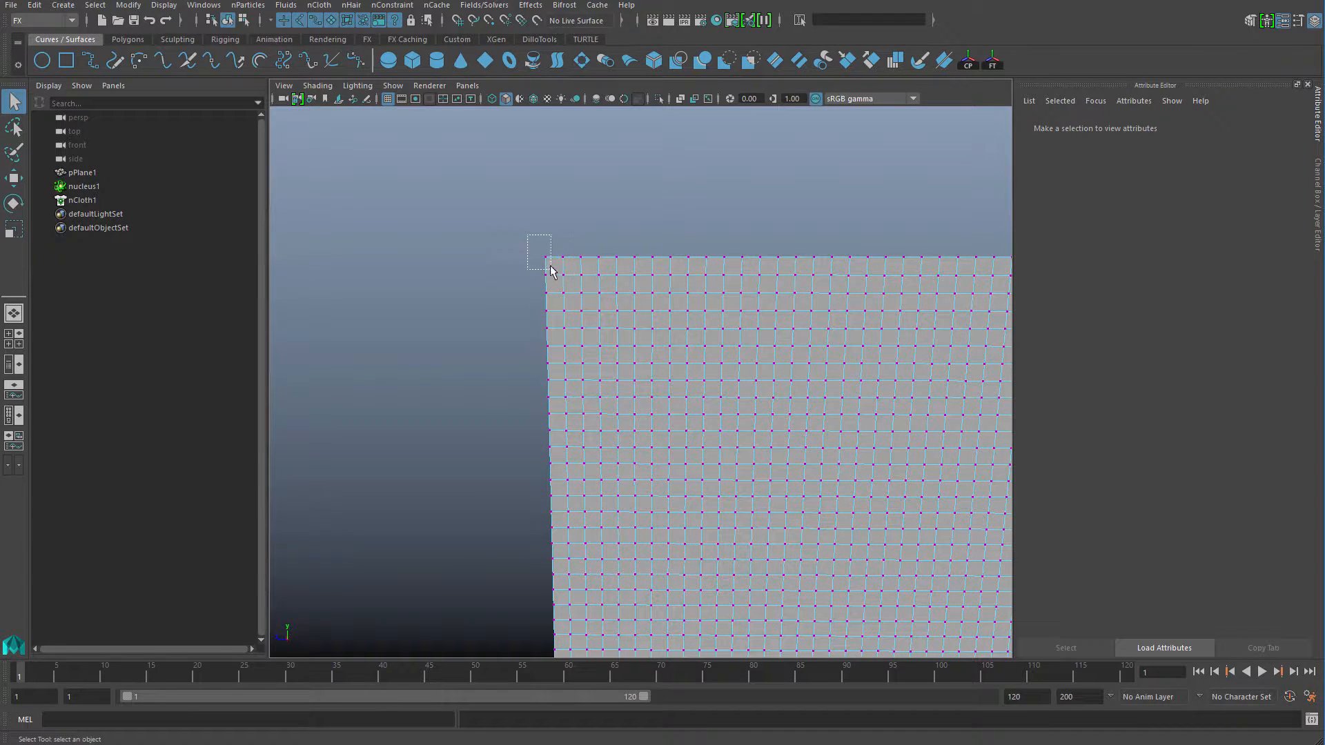
left_click_drag(551, 270, 556, 263)
right_click_drag(557, 266, 701, 276, "alt")
middle_click_drag(700, 276, 627, 279, "alt")
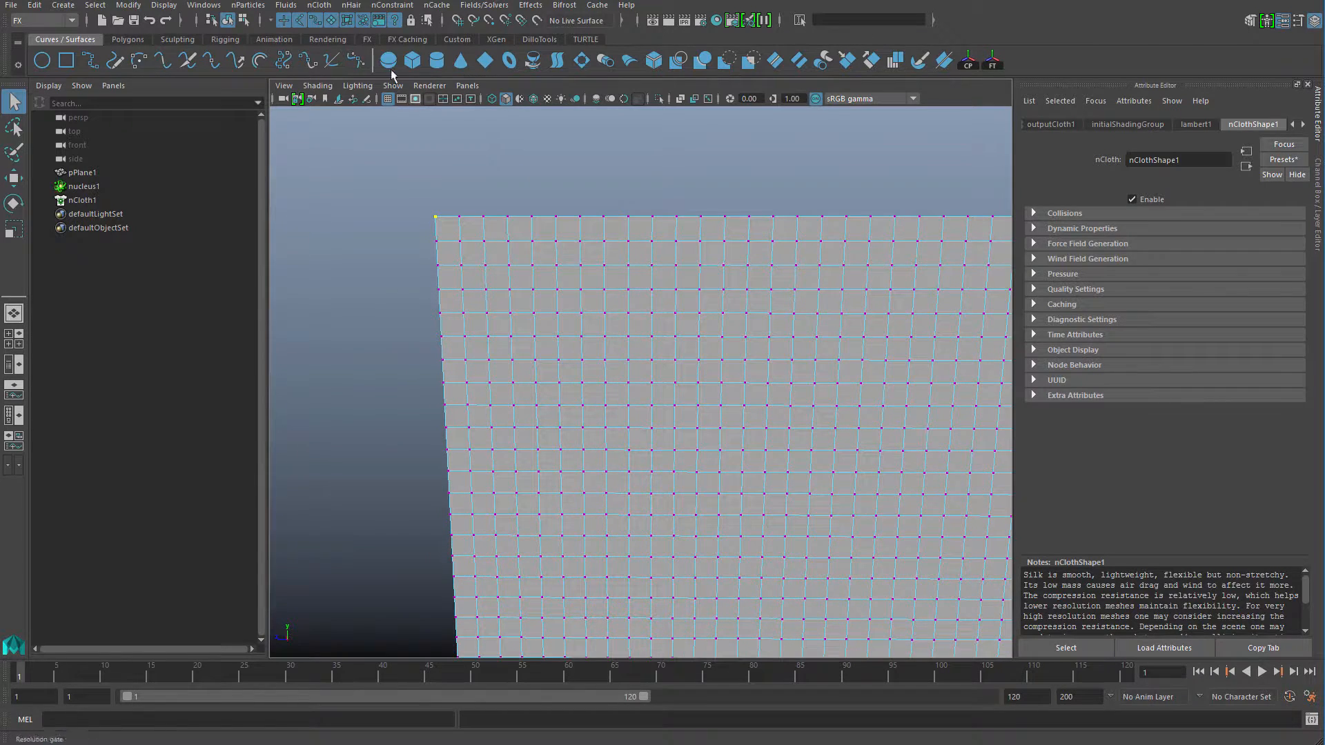
Step: Reselect the plane's upper-left corner vertex and add a transform constraint to it
left_click(392, 6)
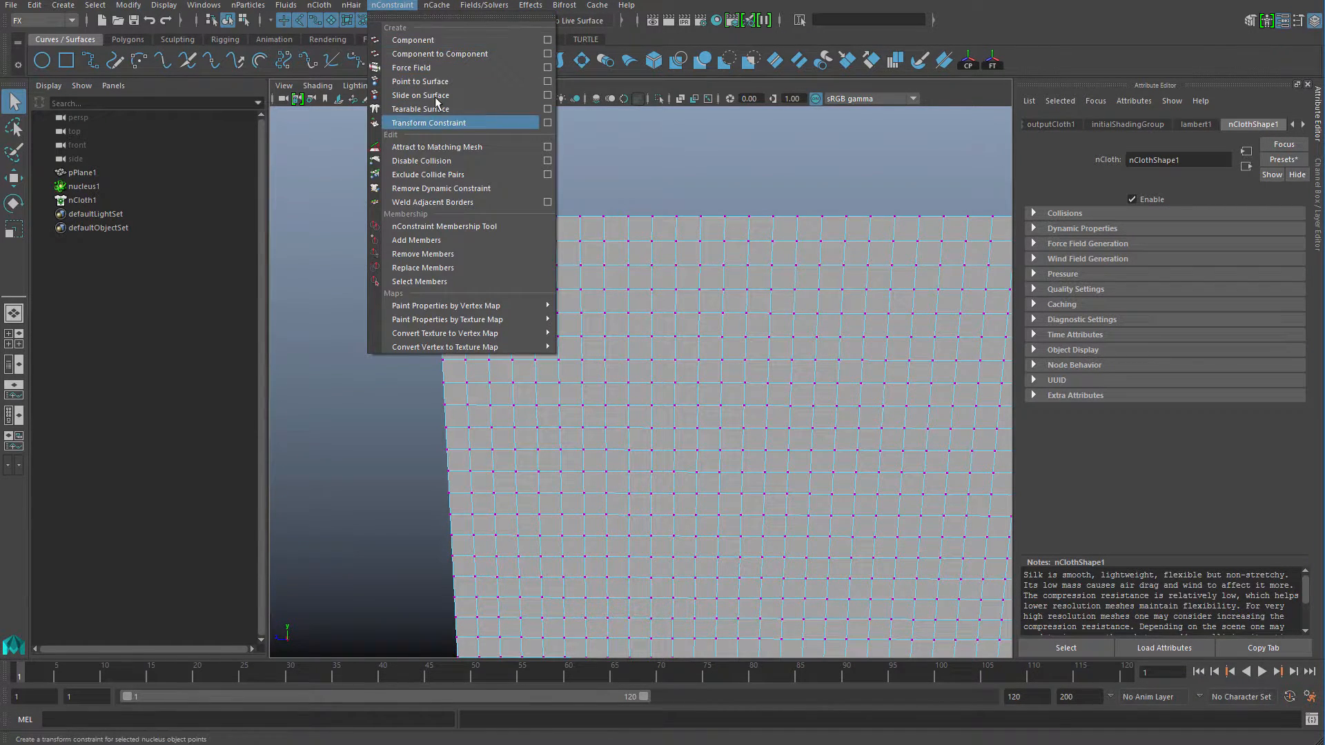
left_click(319, 154)
left_click_drag(331, 181, 354, 211, "alt")
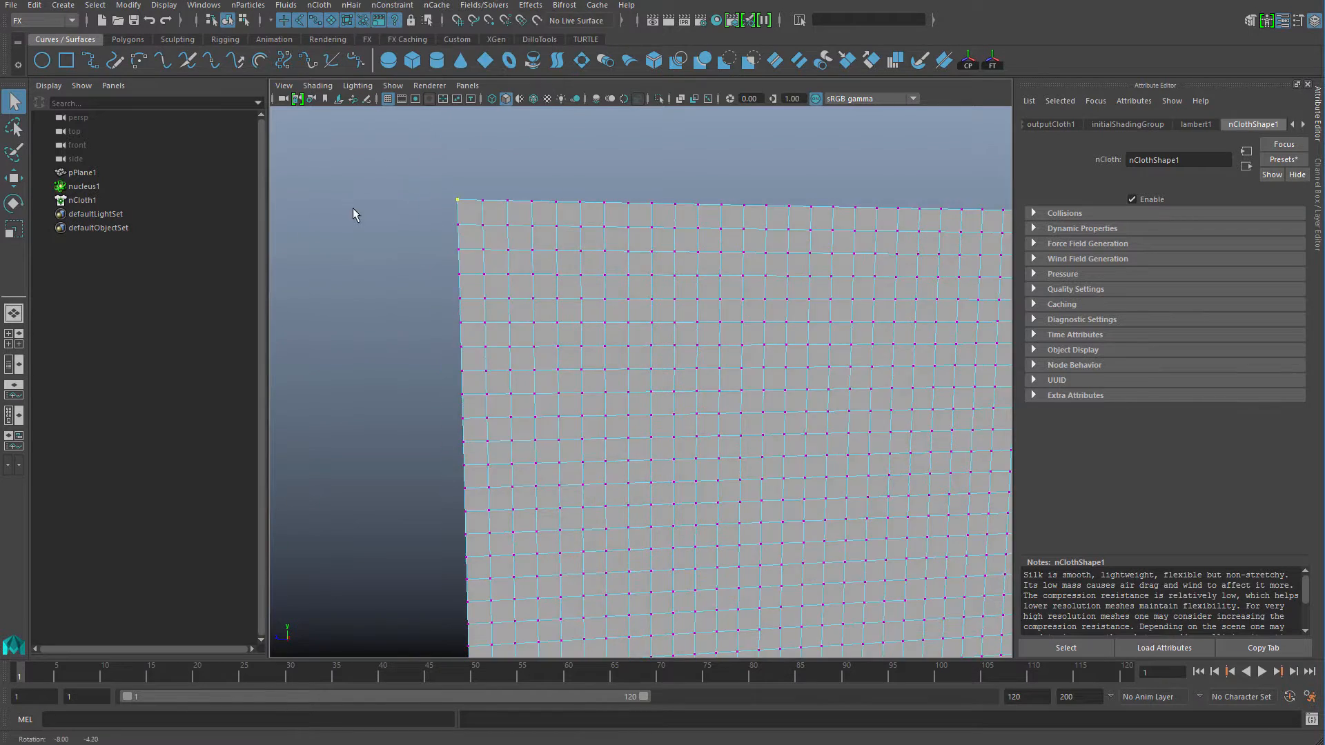
middle_click_drag(491, 208, 505, 243, "alt")
left_click_drag(505, 242, 504, 227, "alt")
left_click_drag(384, 182, 542, 314)
left_click(392, 5)
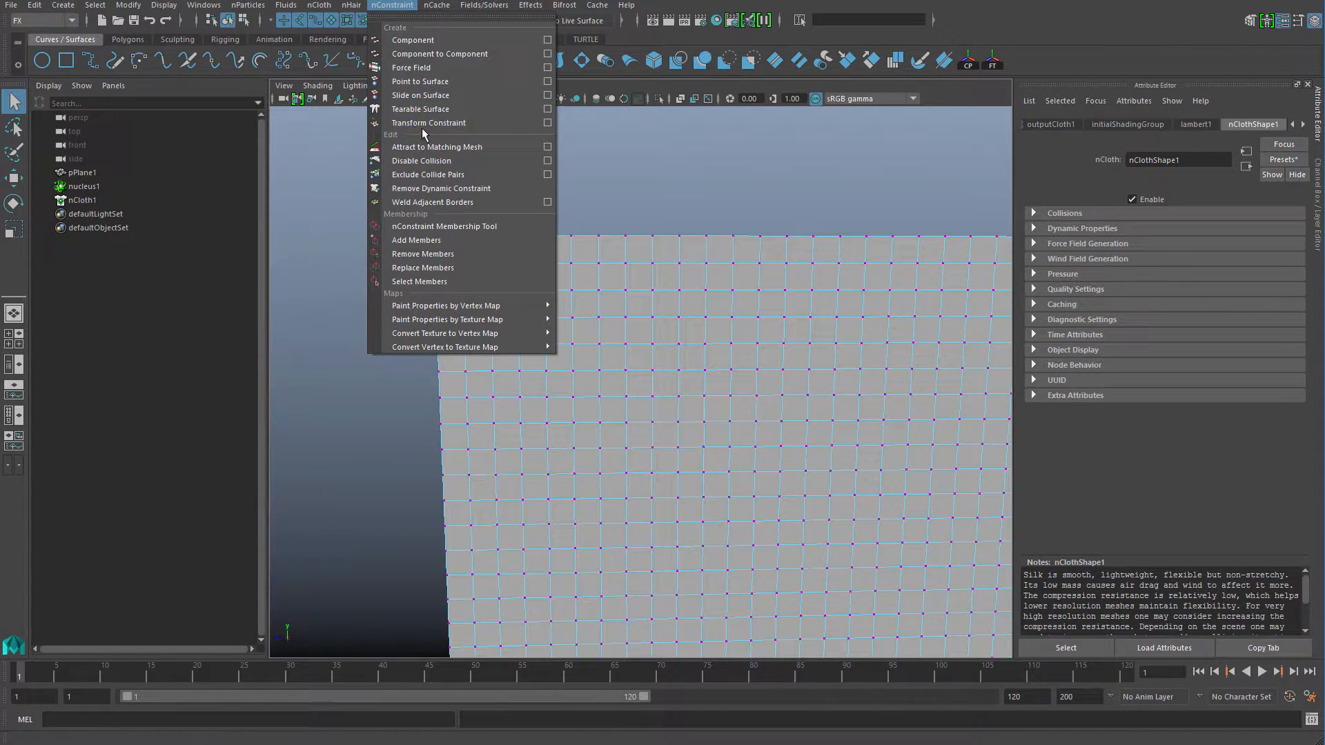
left_click(304, 123)
left_click(310, 133)
left_click_drag(440, 240, 467, 233, "alt")
left_click(392, 5)
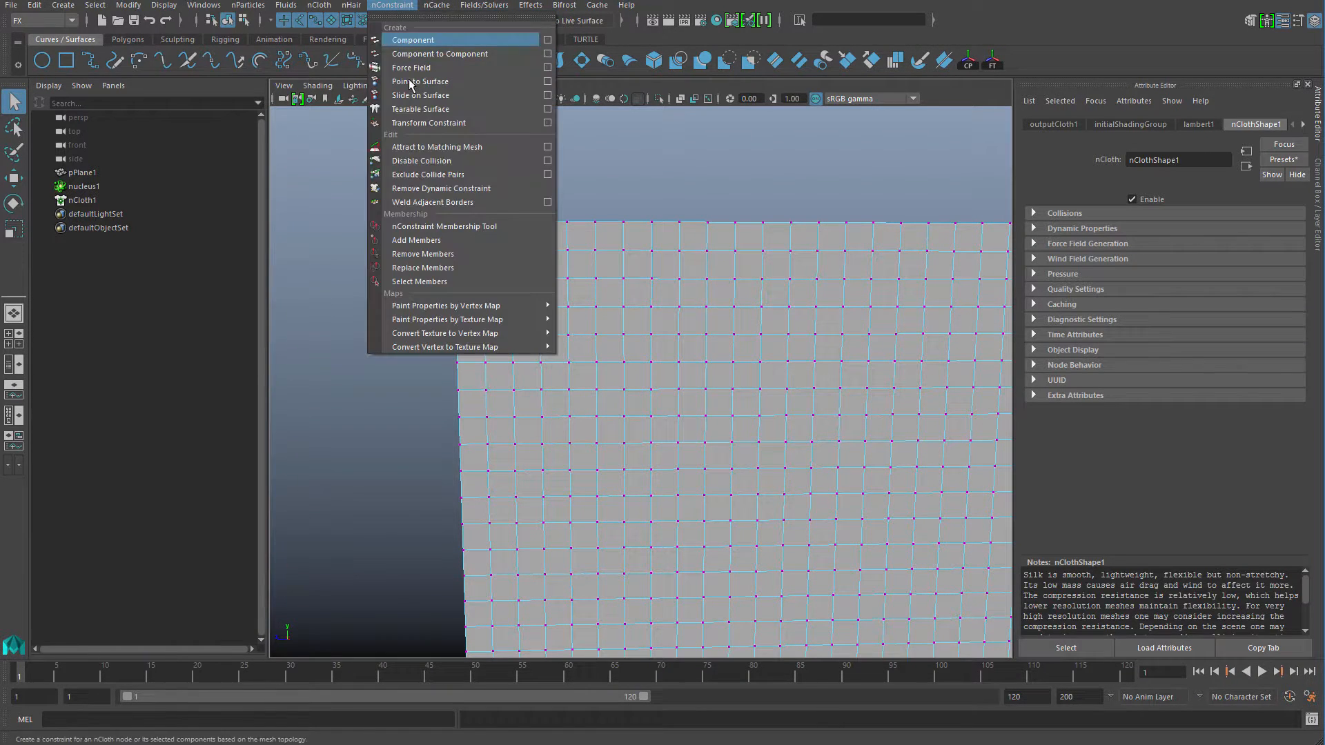
left_click(423, 124)
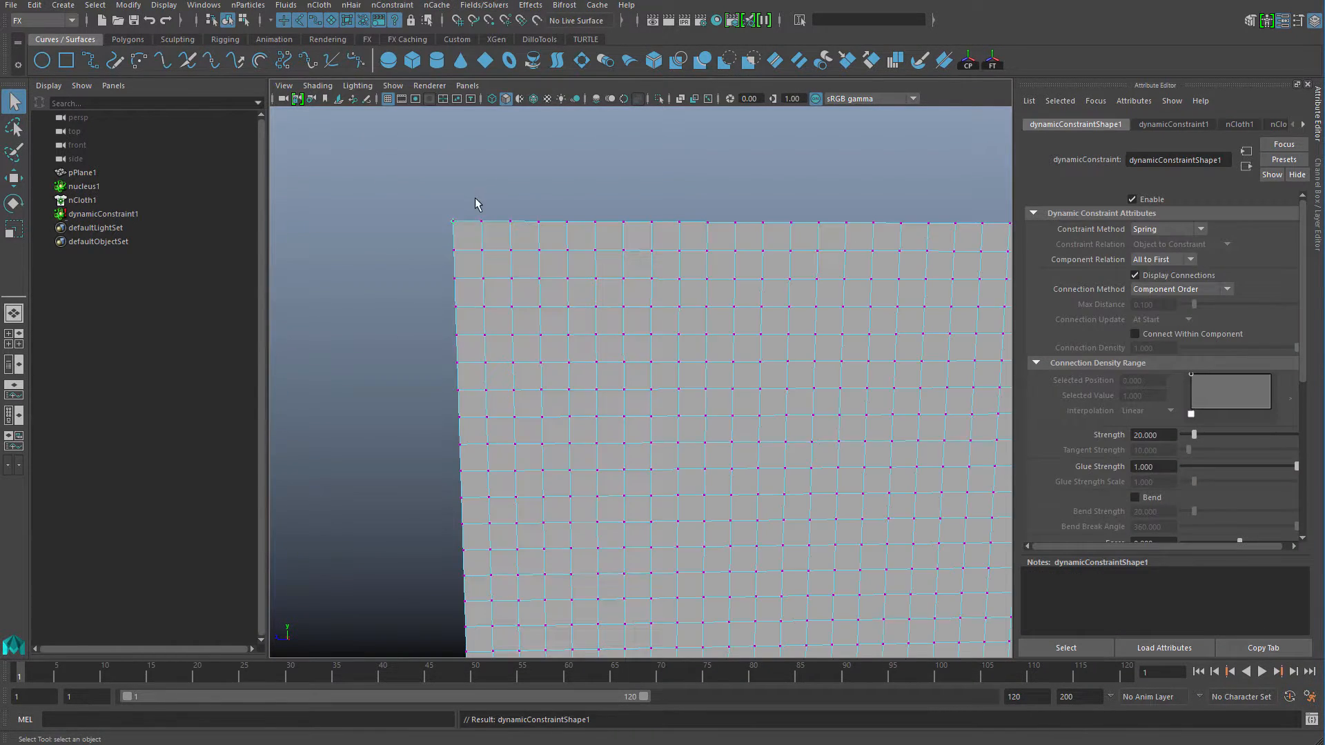
Step: Add separate transform constraints to the next two vertices along the top edge beside the constrained corner
left_click(481, 222)
left_click(391, 5)
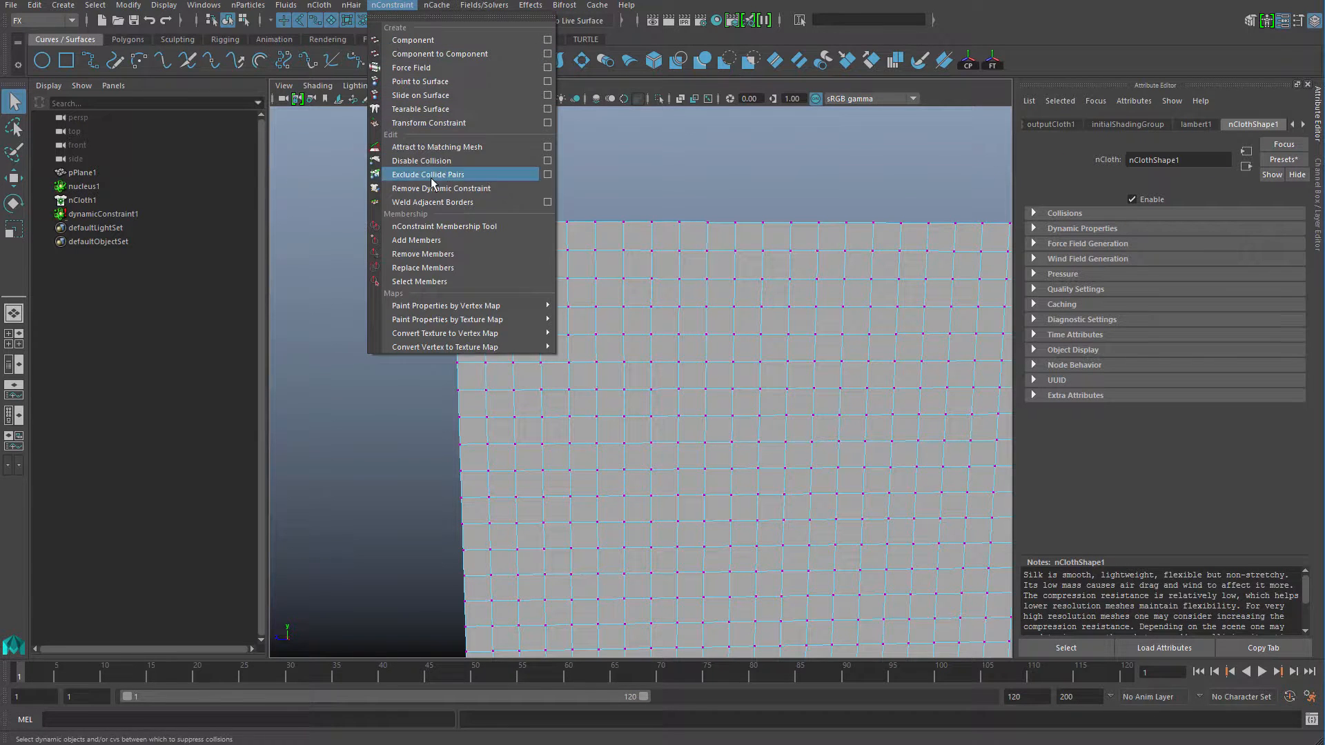
left_click(428, 127)
left_click(553, 262)
right_click_drag(553, 261, 482, 259)
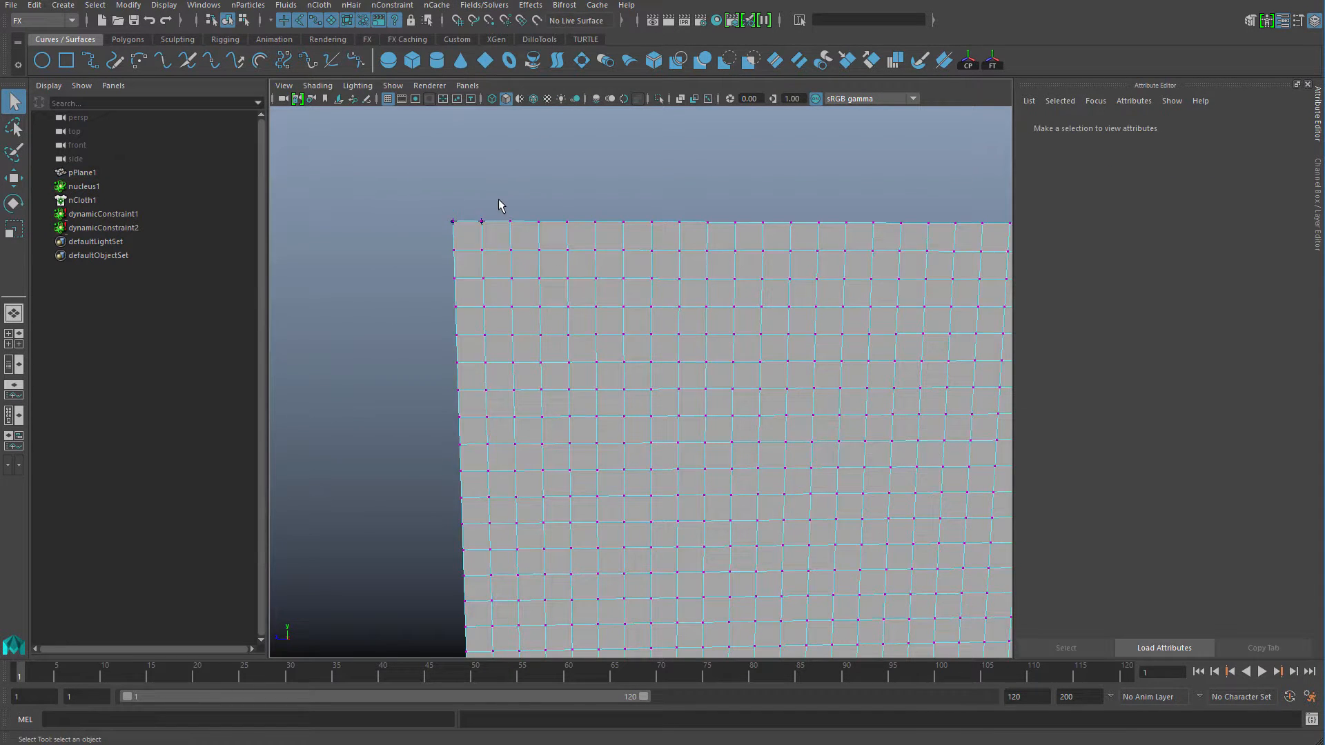
left_click_drag(498, 200, 520, 227)
key("g")
Step: Add a separate transform constraint to each of the first three vertices in the second row below the corner
right_click_drag(518, 265, 415, 259)
left_click_drag(429, 239, 468, 259)
key("g")
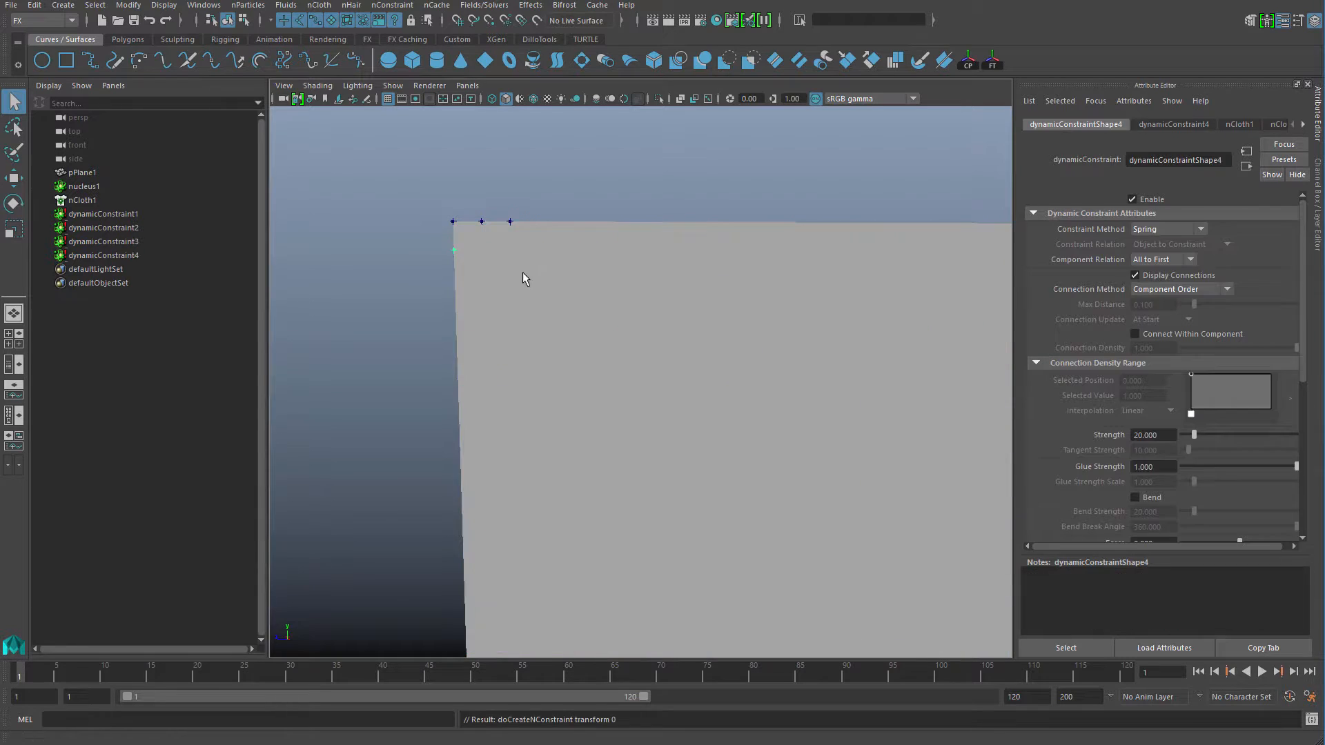
right_click_drag(523, 272, 429, 254)
left_click_drag(467, 237, 495, 263)
key("g")
right_click_drag(522, 279, 441, 273)
left_click_drag(495, 236, 527, 267)
key("g")
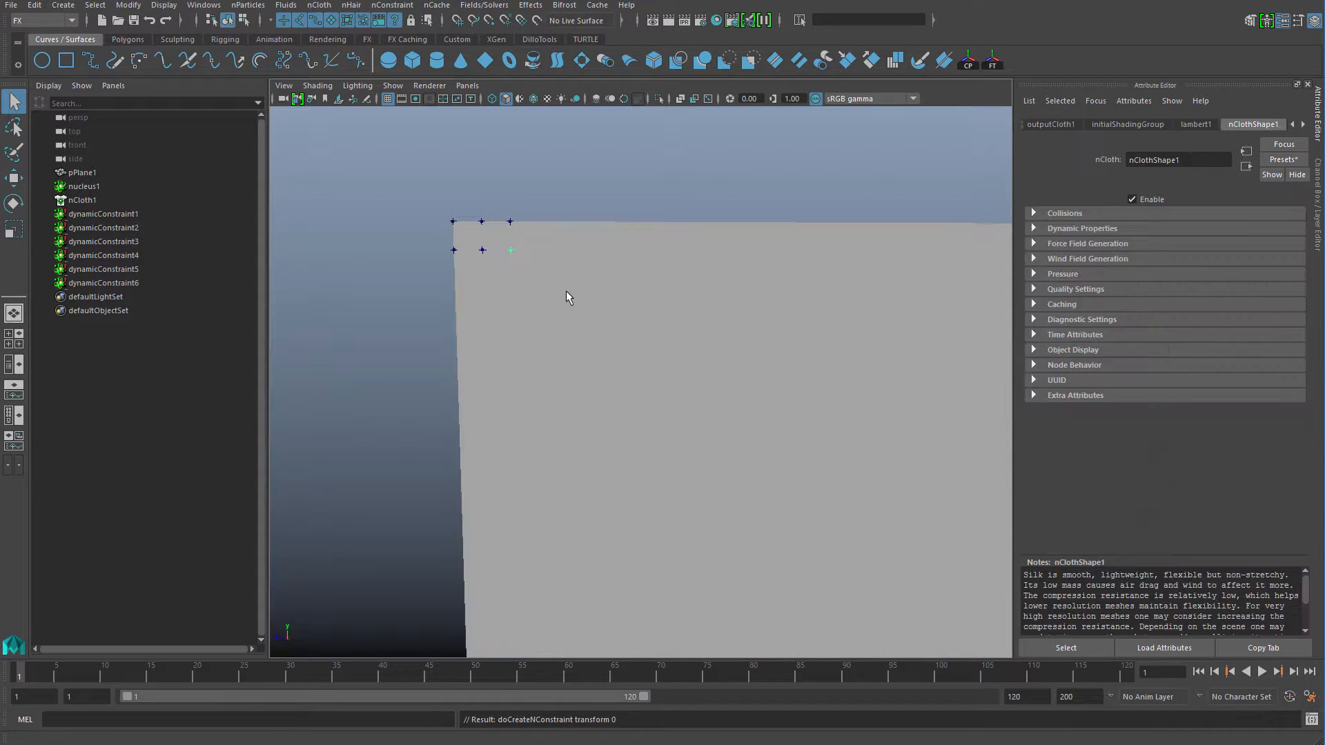
Step: Complete the corner's three-by-three group with separate transform constraints on the first three vertices of the third row
right_click_drag(565, 289, 463, 281)
left_click_drag(438, 269, 471, 293)
key("g")
right_click_drag(514, 298, 420, 286)
left_click_drag(473, 271, 498, 295)
key("g")
right_click_drag(511, 295, 379, 285)
left_click_drag(496, 266, 535, 272)
key("g")
Step: Return the plane to vertex mode and transform-constrain a top-edge vertex, leaving about eight free vertices after the corner group
left_click(513, 209)
left_click(511, 274)
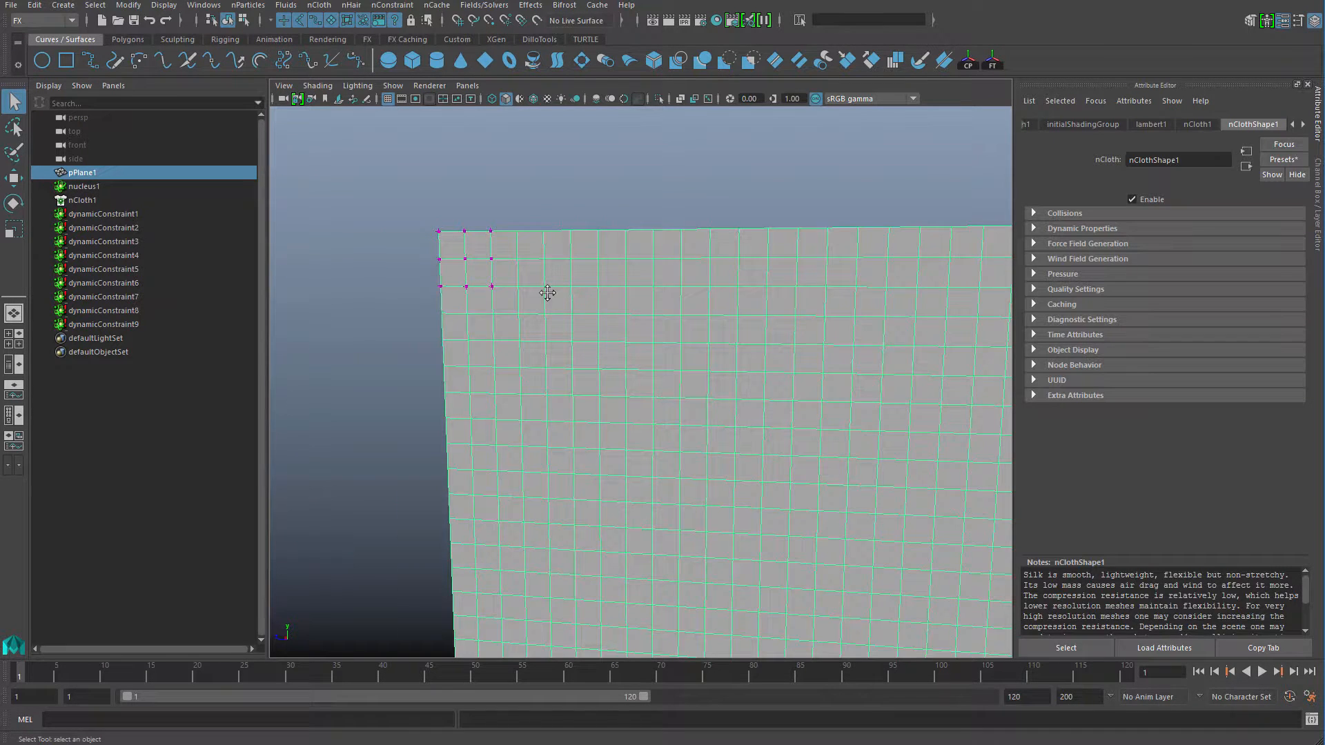
scroll(547, 293, "down", 2)
left_click(392, 5)
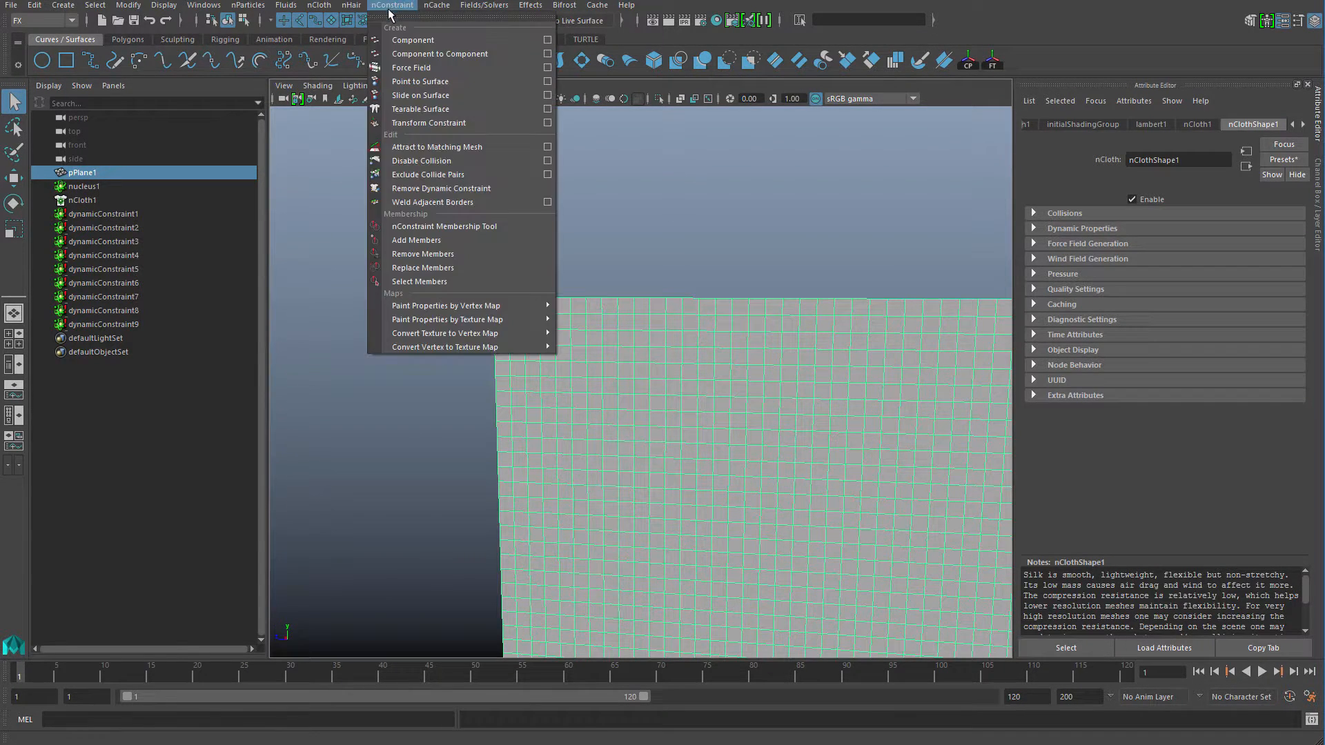
left_click(754, 213)
right_click_drag(754, 214, 670, 349, "alt")
left_click_drag(670, 348, 626, 311, "alt")
right_click_drag(626, 310, 544, 304)
left_click_drag(544, 304, 553, 225, "alt")
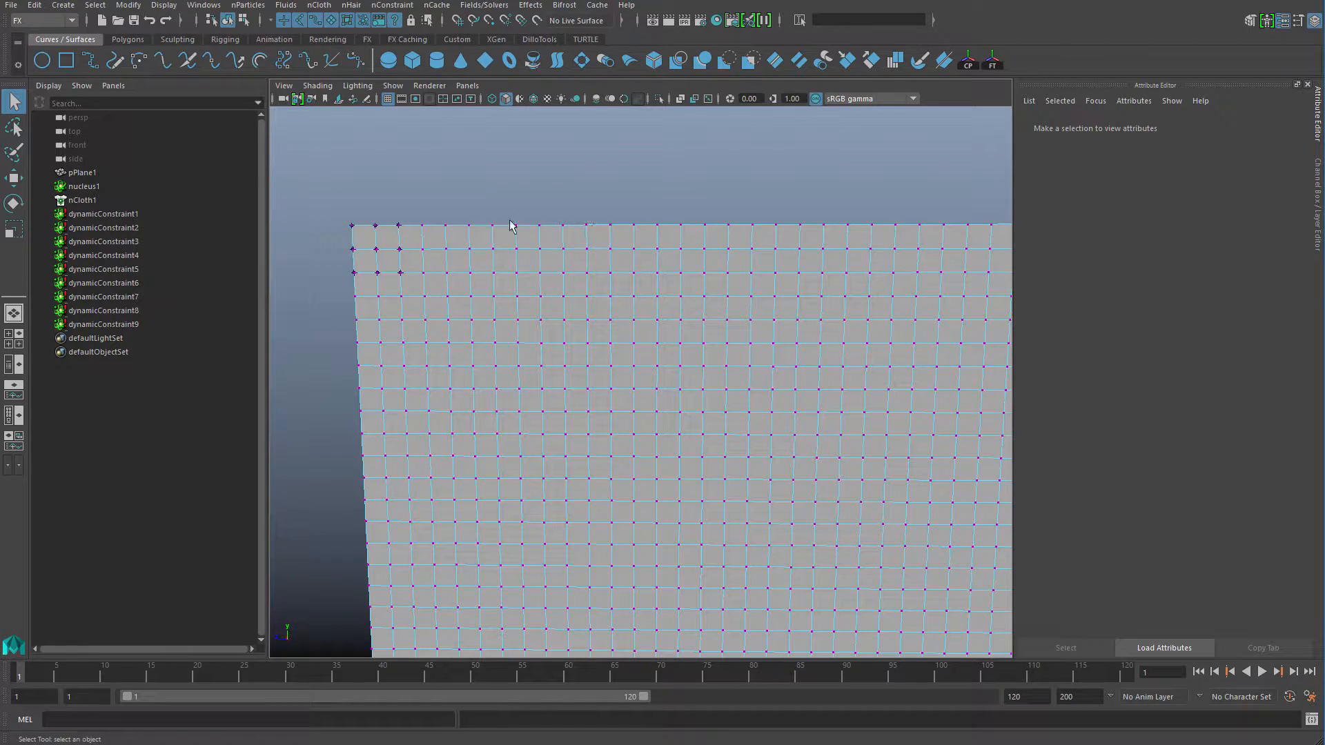
left_click_drag(578, 273, 588, 237)
mouse_move(587, 237)
left_mouse_down("alt")
mouse_move(568, 243)
mouse_move(591, 267)
mouse_move(577, 245)
left_mouse_up("alt")
left_click(392, 5)
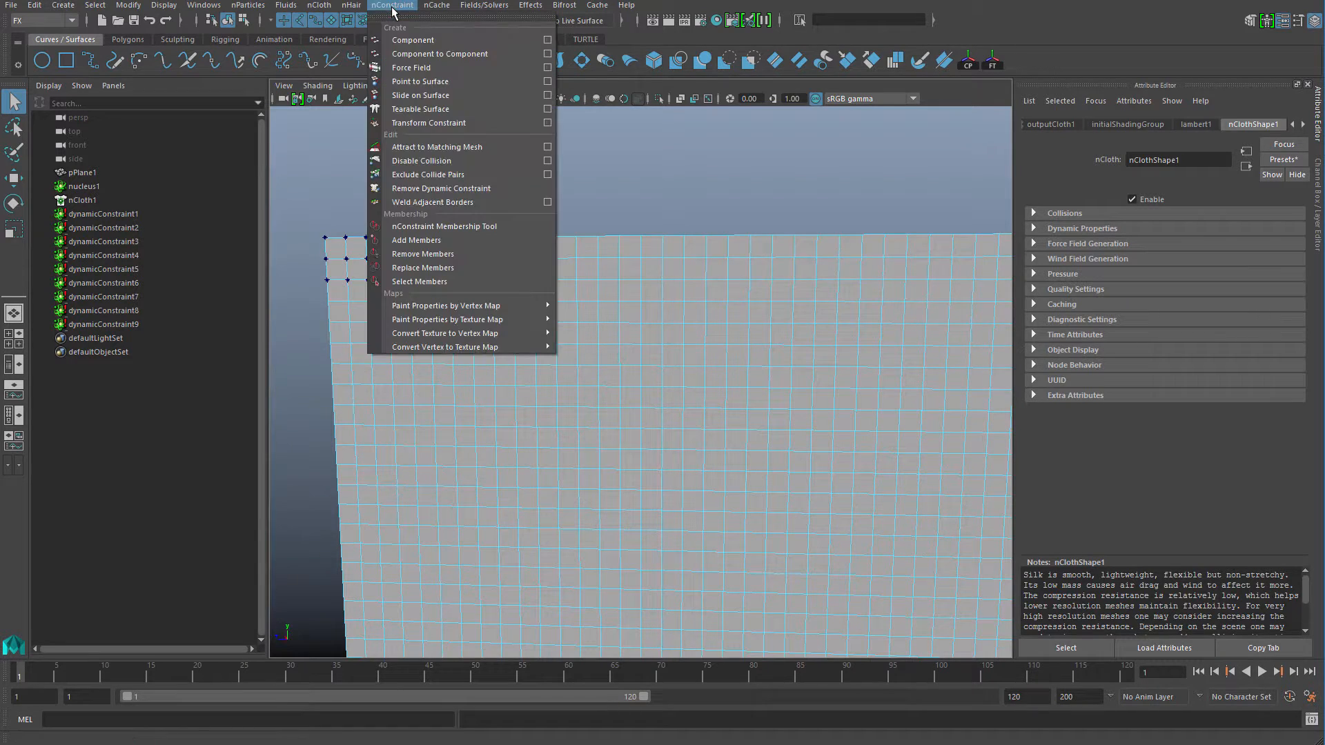
left_click(394, 126)
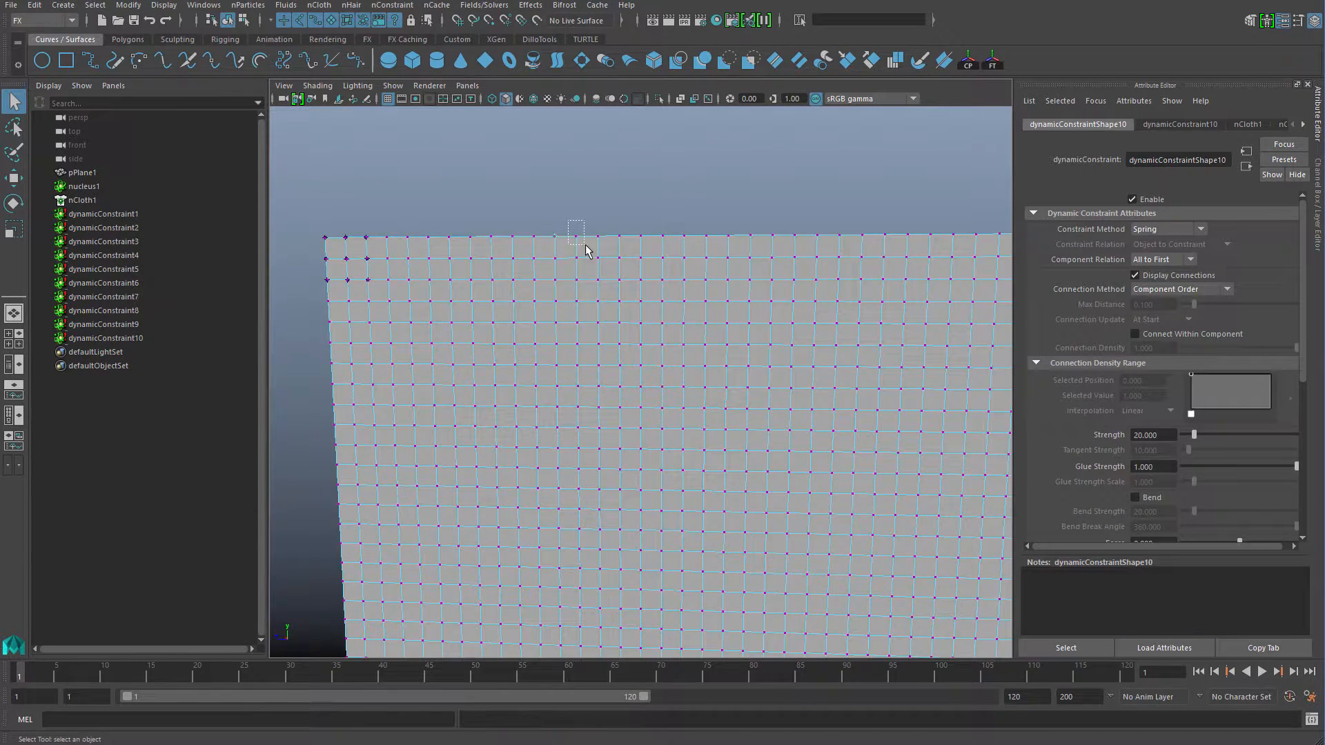
Step: Add separate transform constraints to the two top-edge vertices following the start of the second group
left_click_drag(585, 245, 585, 246)
key("g")
right_click_drag(588, 266, 549, 264)
left_click_drag(582, 220, 613, 248)
key("g")
Step: Add a separate transform constraint to each of the three second-row vertices below the second group's top row
right_click_drag(600, 265, 545, 263)
left_click_drag(550, 255, 569, 275)
key("g")
right_click_drag(565, 285, 513, 287)
left_click_drag(566, 250, 587, 275)
key("g")
right_click_drag(578, 277, 521, 274)
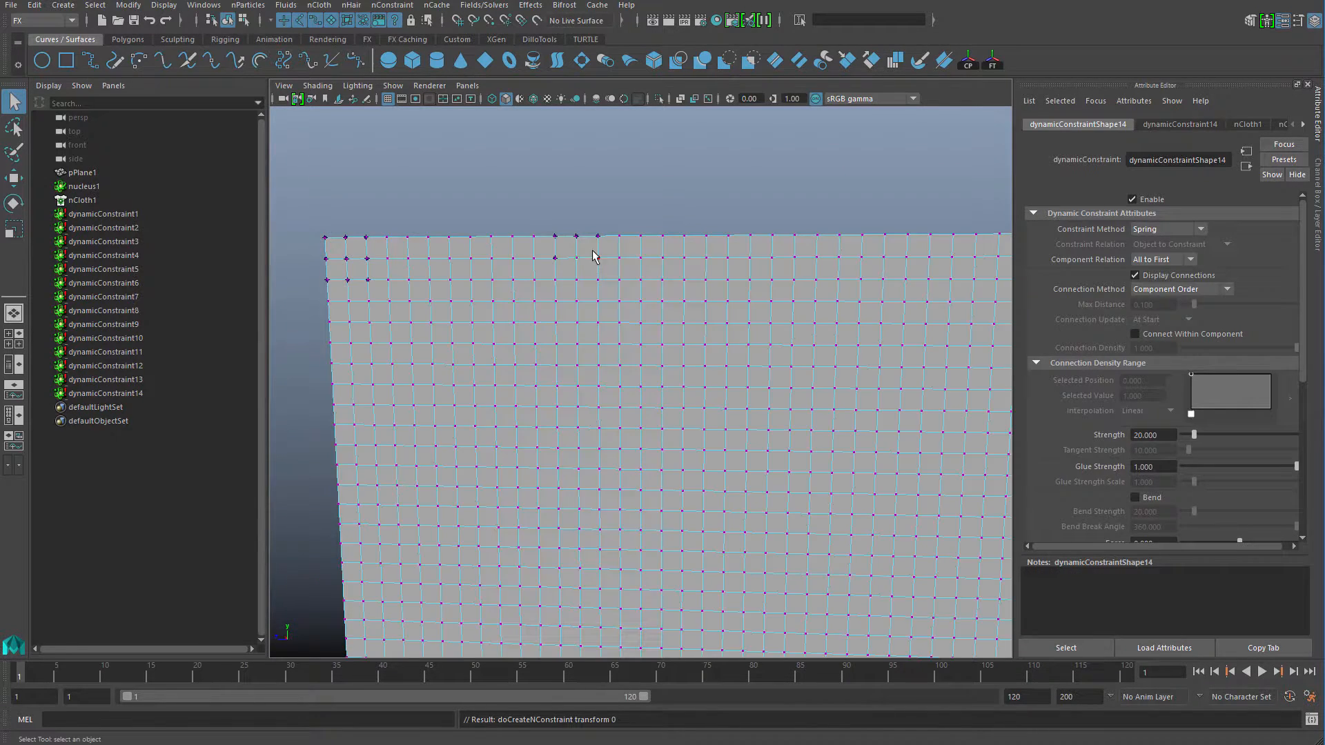
left_click_drag(591, 250, 607, 270)
key("g")
Step: Complete the second three-by-three group by transform-constraining its three third-row vertices individually
right_click_drag(586, 279, 530, 279)
left_click_drag(548, 272, 564, 291)
key("g")
right_click_drag(541, 297, 503, 287)
key("g")
left_click_drag(592, 271, 615, 296)
key("g")
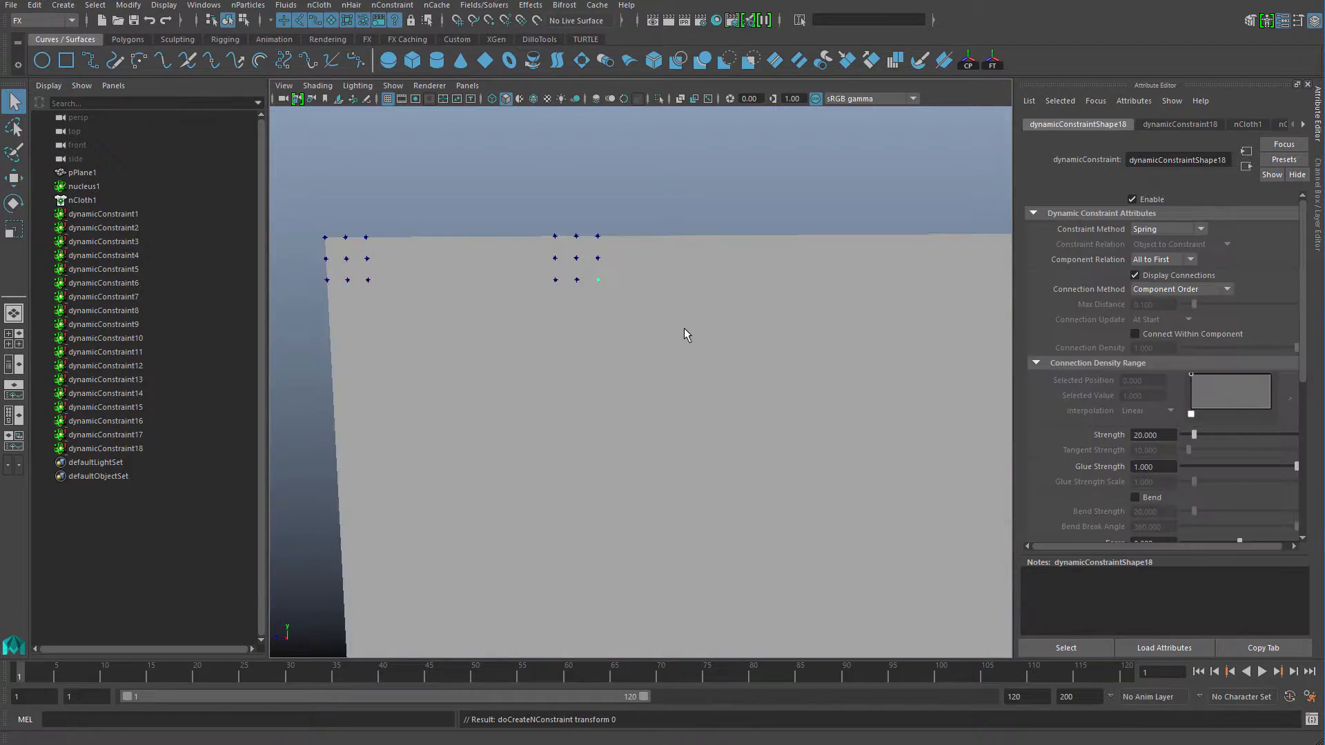
Step: Return the plane to vertex mode and select a three-by-three vertex block at the top edge, about eight free vertices past the second group
scroll(683, 329, "down", 3)
left_click(631, 268)
middle_click_drag(631, 268, 603, 246, "alt")
left_click_drag(602, 245, 615, 241, "alt")
middle_click_drag(616, 241, 545, 192, "alt")
scroll(545, 191, "down", 1)
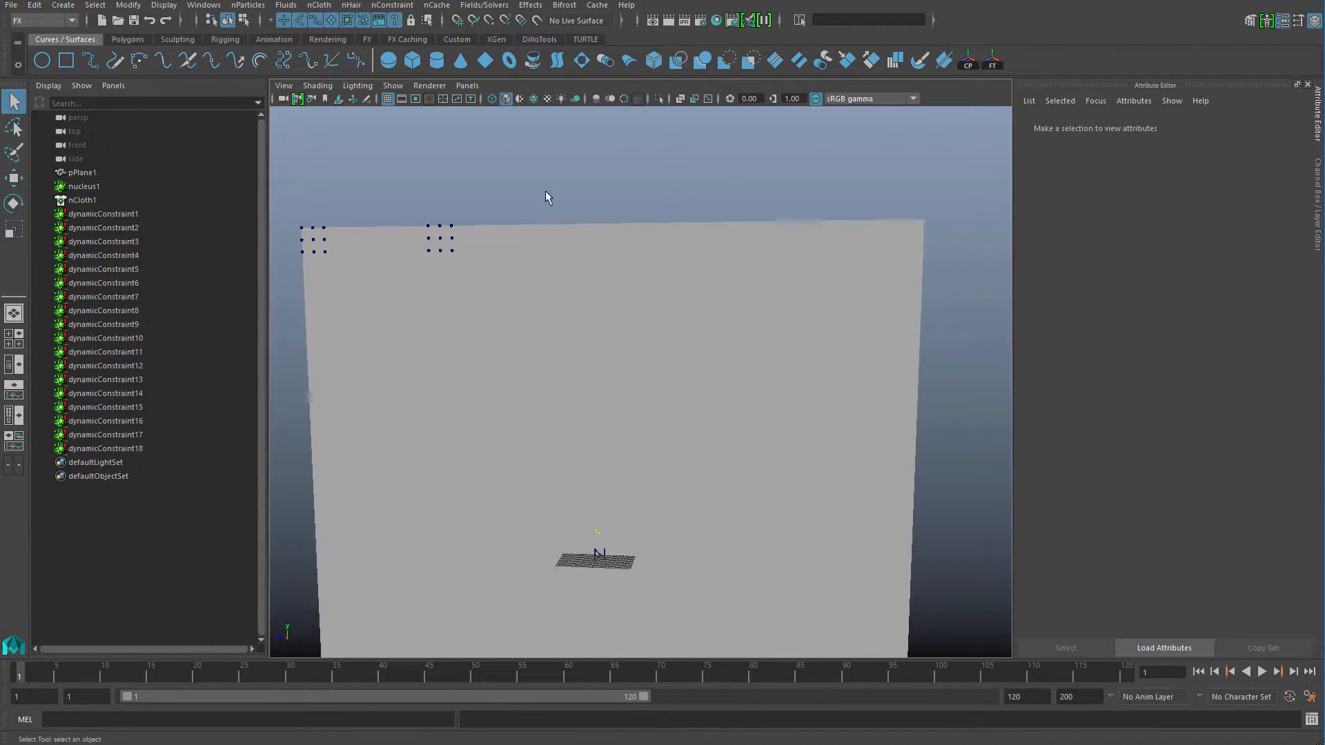
left_click_drag(545, 191, 565, 197, "alt")
left_click(634, 281)
middle_click_drag(499, 263, 626, 273, "alt")
scroll(603, 284, "up", 4)
middle_click_drag(482, 115, 585, 197, "alt")
scroll(585, 197, "down", 2)
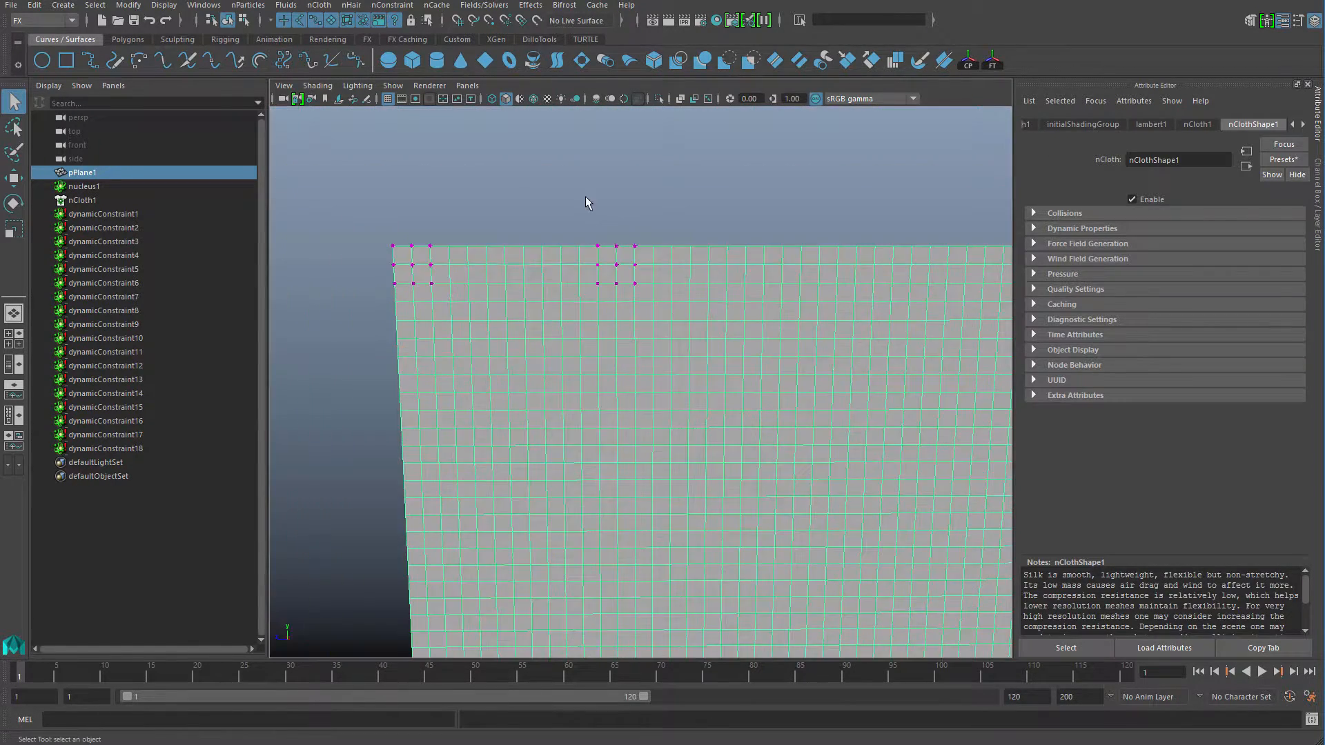
middle_click_drag(646, 290, 571, 271, "alt")
middle_click_drag(685, 281, 629, 277, "alt")
right_click_drag(624, 270, 586, 266)
scroll(643, 239, "down", 1)
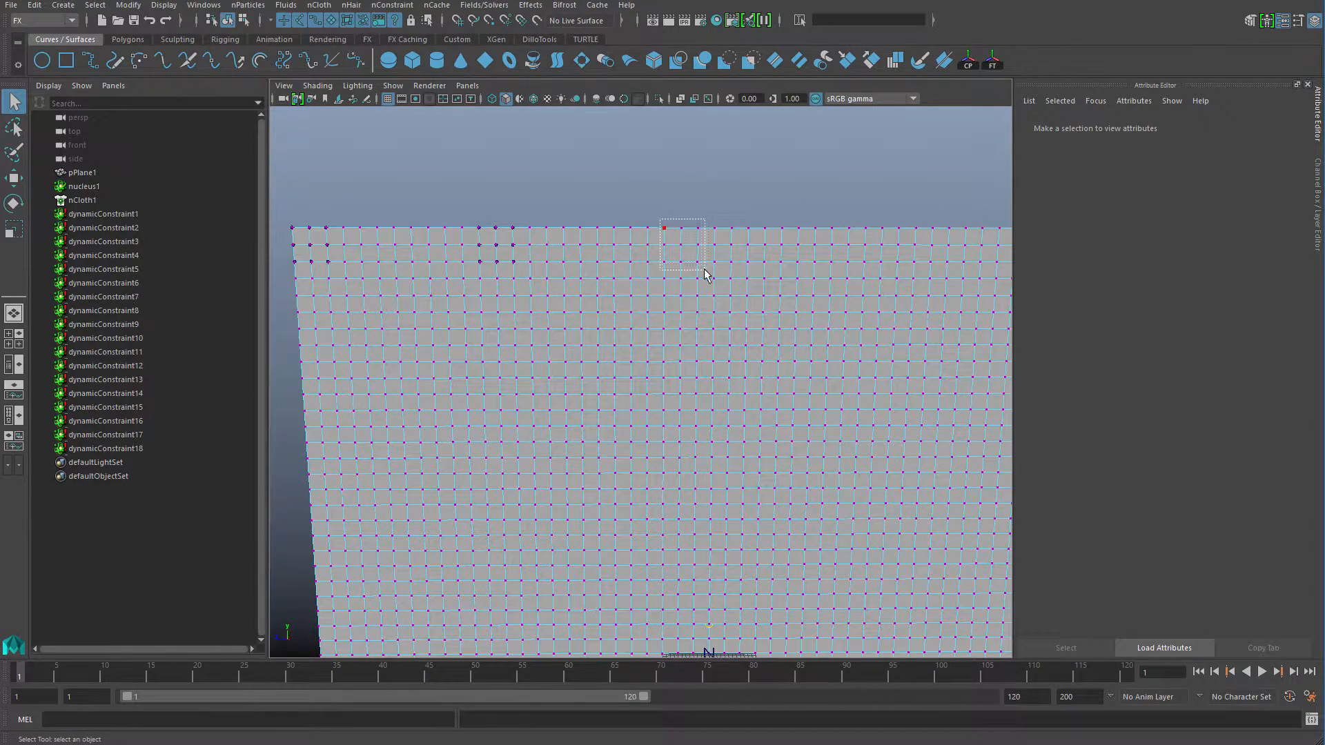
Step: Add separate transform constraints to the three top-edge vertices that form the third group's first row
left_click(394, 5)
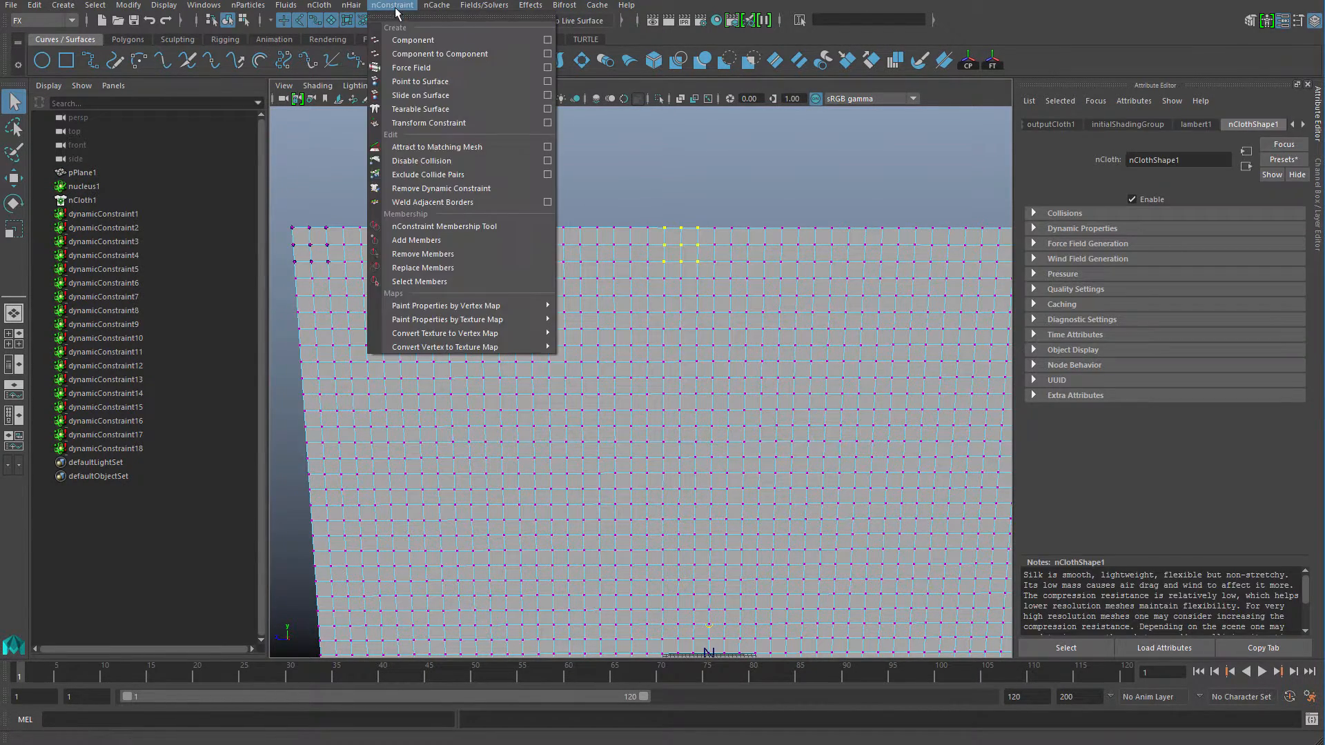
left_click(449, 124)
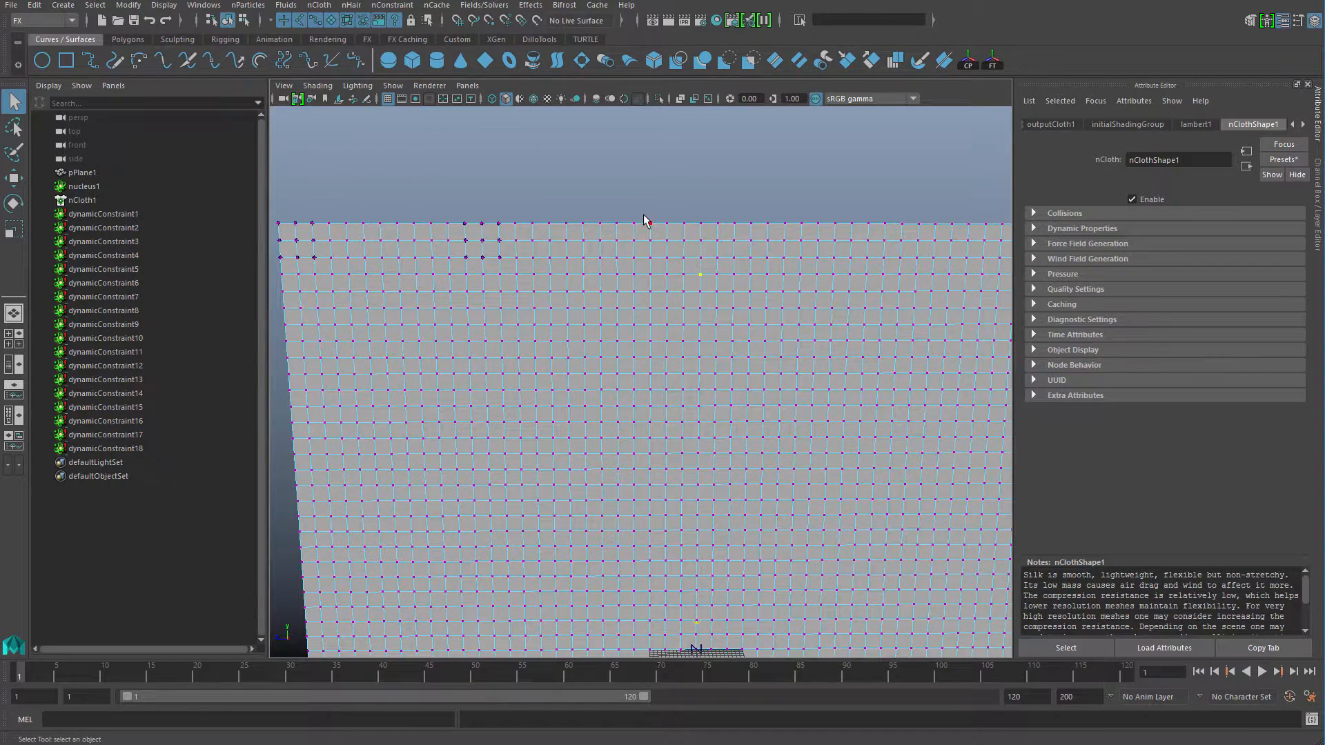
left_click(394, 6)
left_click(458, 122)
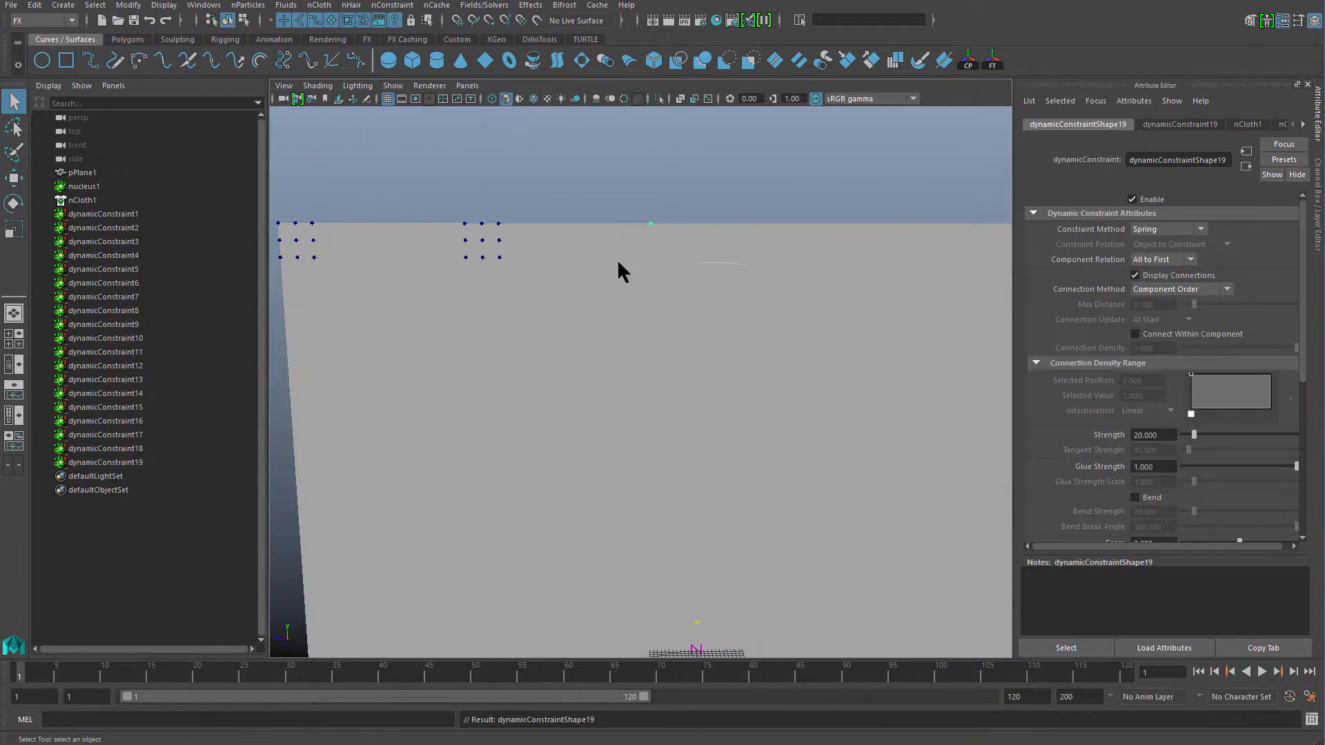
left_click_drag(662, 212, 643, 232)
key("g")
right_click_drag(713, 277, 652, 267)
left_click_drag(676, 212, 660, 233)
key("g")
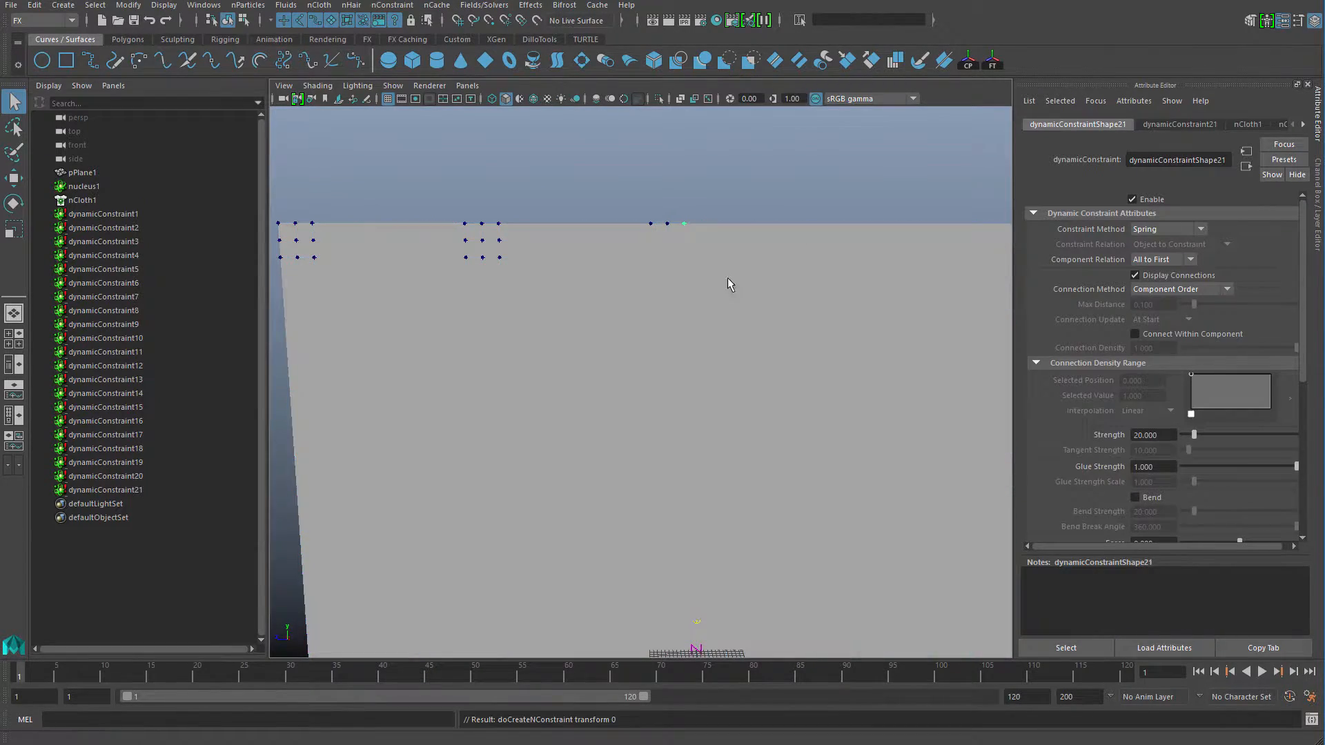
Step: Add a separate transform constraint to each of the three second-row vertices of the third group
right_click_drag(728, 280, 635, 255)
left_click_drag(642, 236, 659, 250)
key("g")
right_click_drag(693, 276, 642, 265)
left_click_drag(660, 234, 676, 249)
key("g")
right_click_drag(709, 275, 650, 265)
left_click_drag(677, 233, 692, 249)
key("g")
Step: Complete the third three-by-three group by transform-constraining its three third-row vertices individually
right_click_drag(694, 276, 606, 265)
left_click_drag(644, 255, 659, 267)
key("g")
right_click_drag(679, 278, 624, 265)
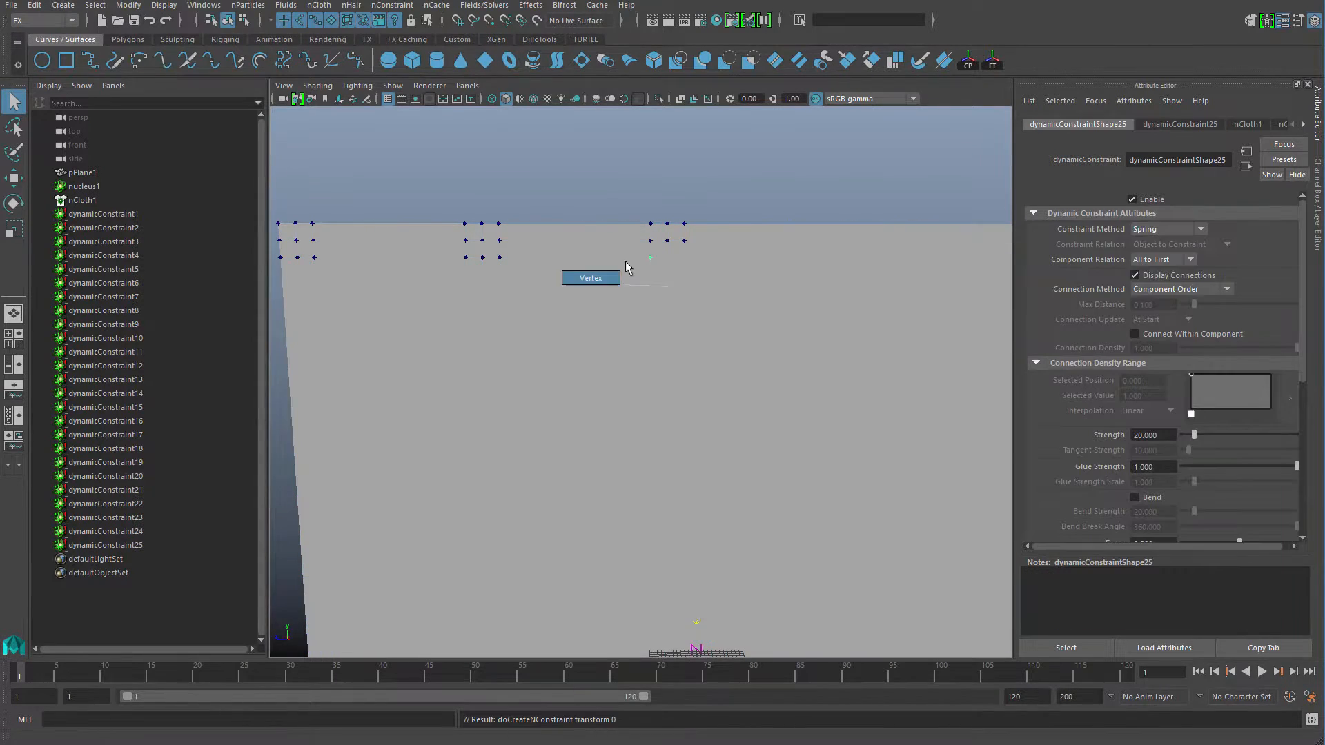
left_click_drag(660, 250, 678, 268)
key("g")
key("g")
Step: Switch the plane to vertex mode and transform-constrain a top-edge vertex to start a fourth group past the third
right_click_drag(689, 268, 611, 273, "alt")
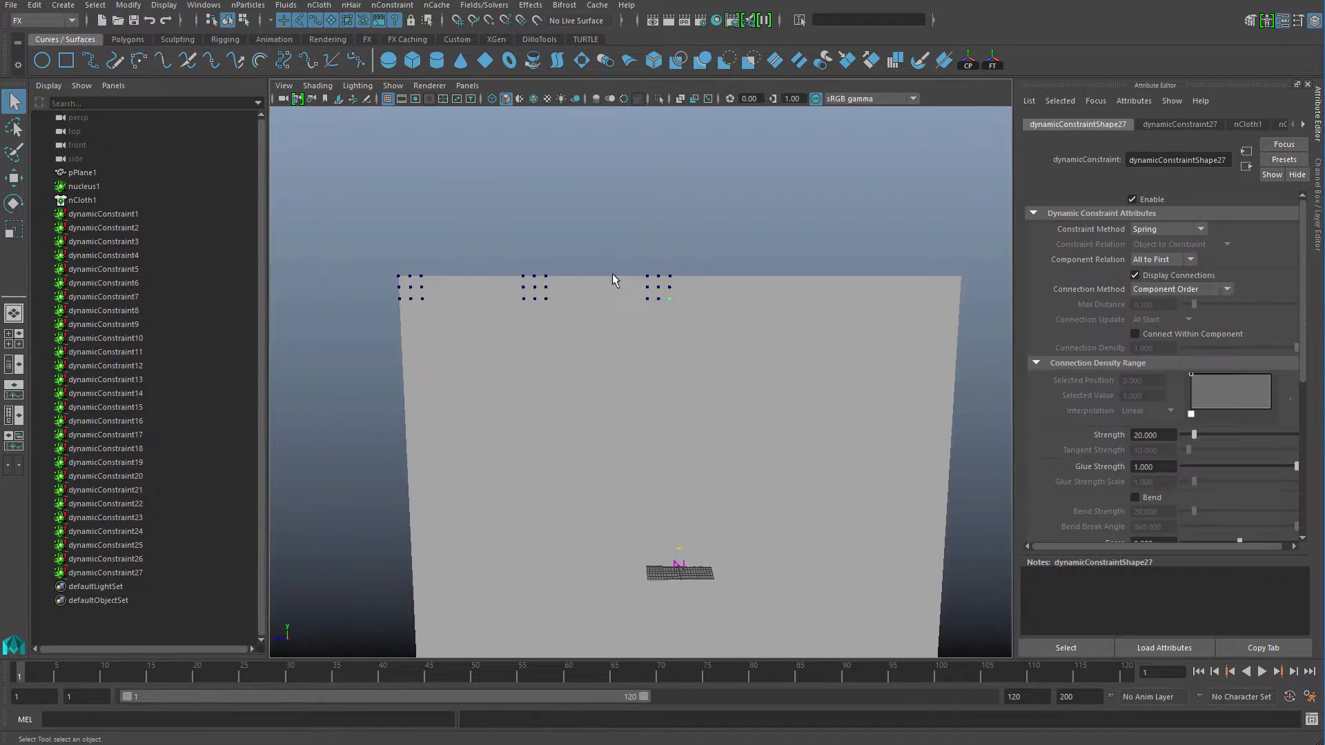
left_click_drag(611, 273, 620, 243, "alt")
right_click_drag(600, 270, 679, 255, "alt")
left_click(683, 251)
key("F9")
left_click_drag(659, 204, 670, 221)
key("g")
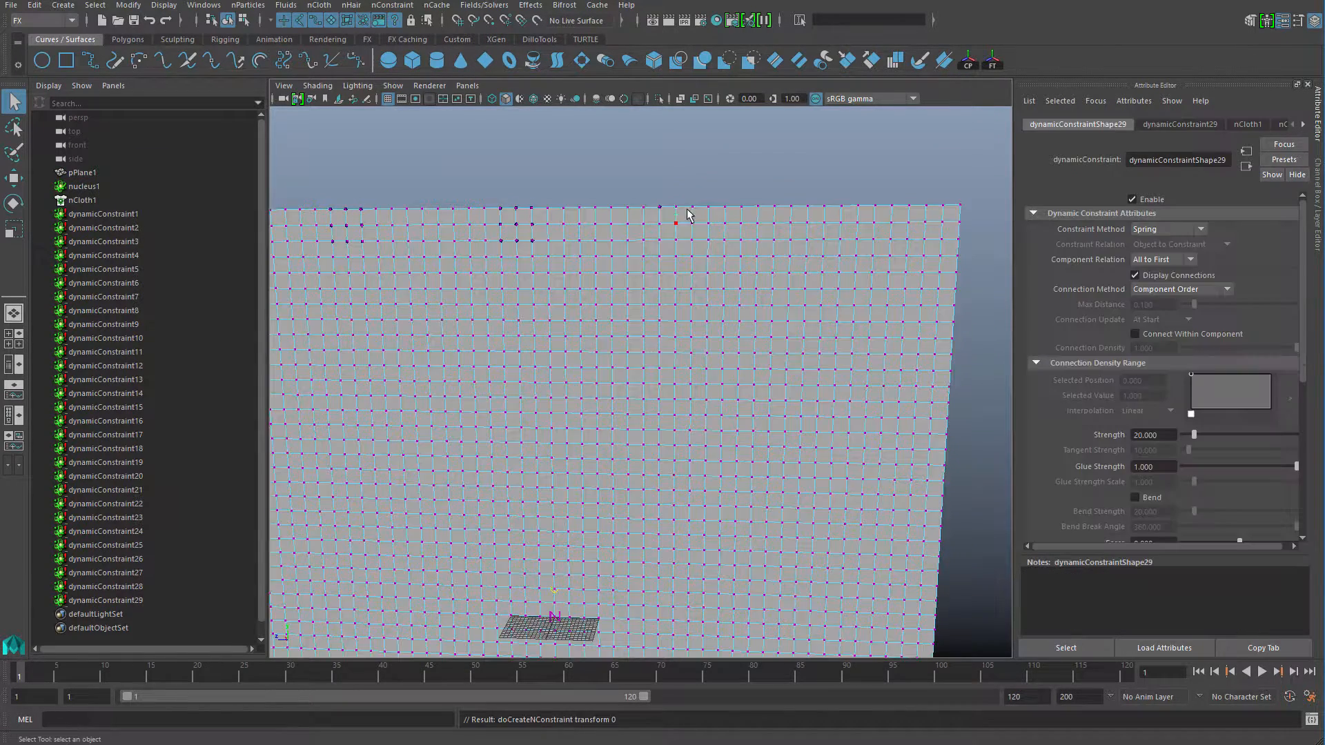
Step: Undo the last constraint and its two-vertex selection, and constrain the fourth group's remaining two top-edge vertices separately
key("ctrl+z")
key("ctrl+z")
key("ctrl+z")
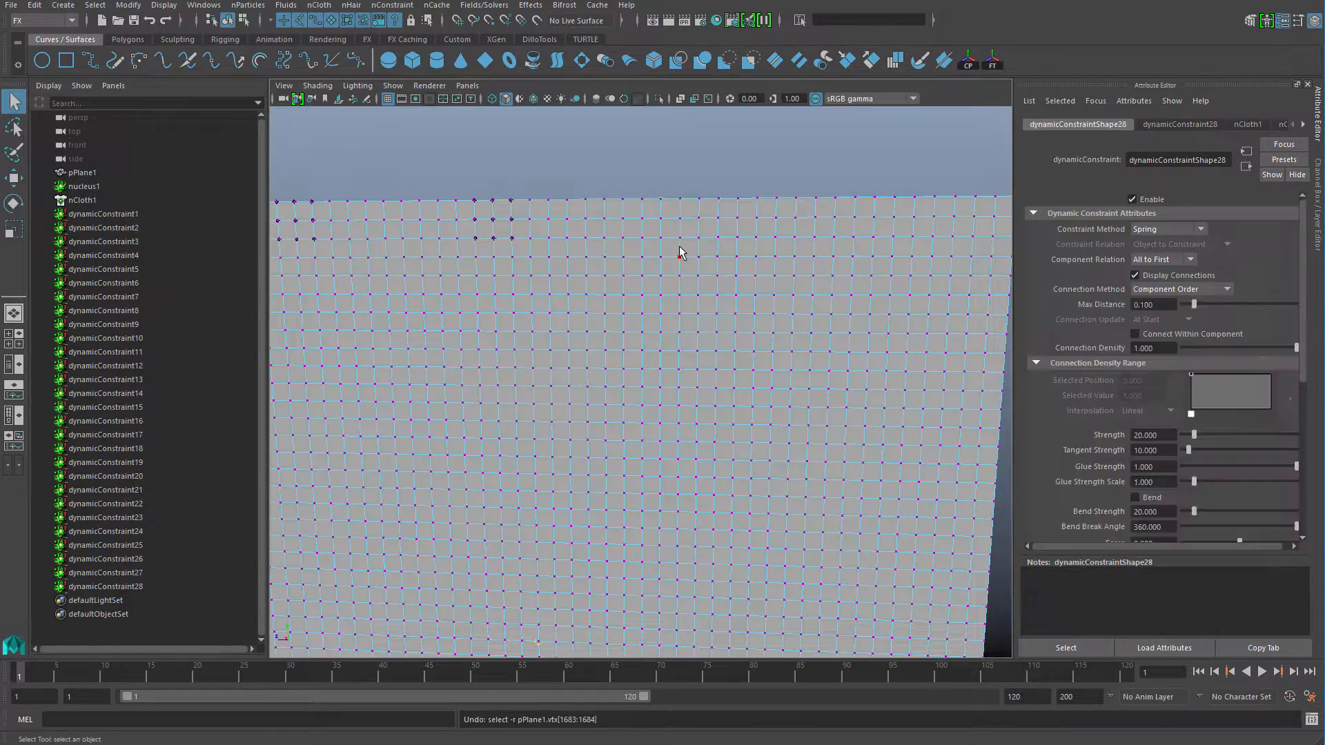
key("g")
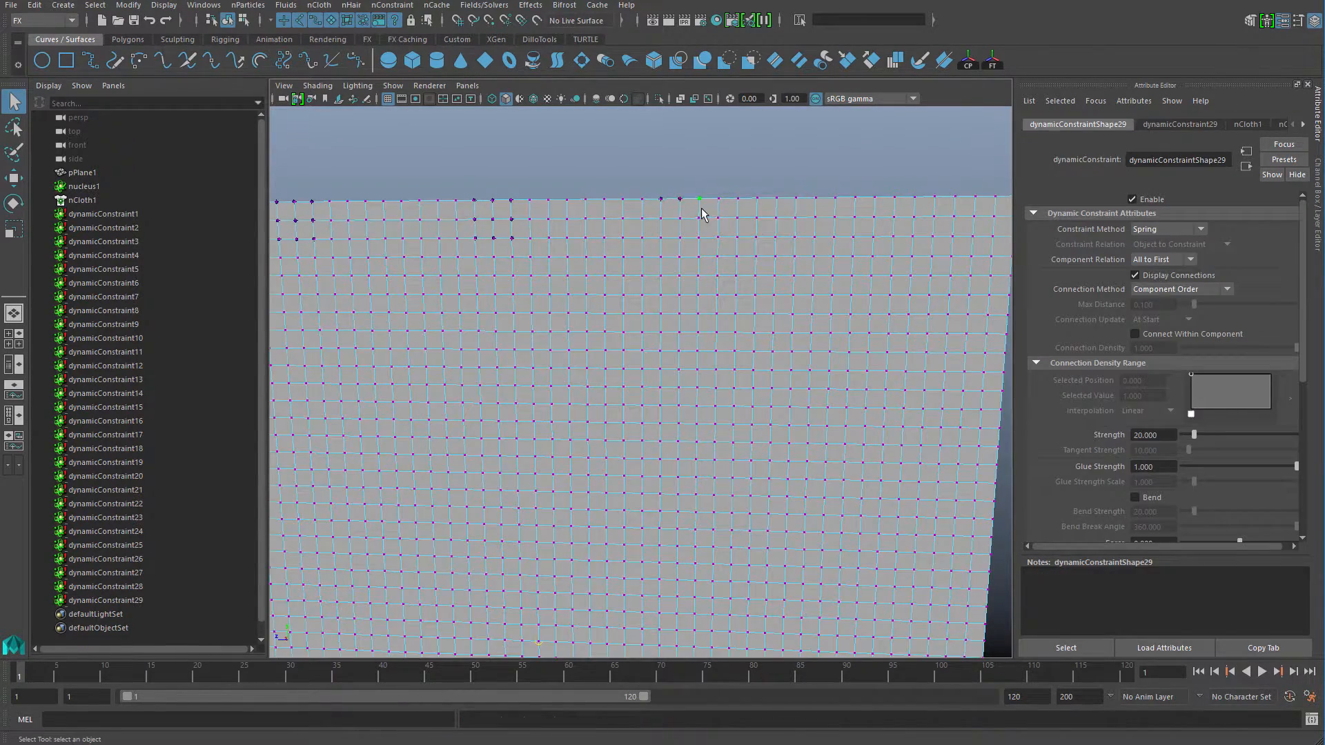
left_click(645, 233)
key("g")
Step: Add a separate transform constraint to each of the three second-row vertices of the fourth group
key("g")
right_click_drag(668, 230, 631, 231)
left_click_drag(671, 213, 687, 226)
key("g")
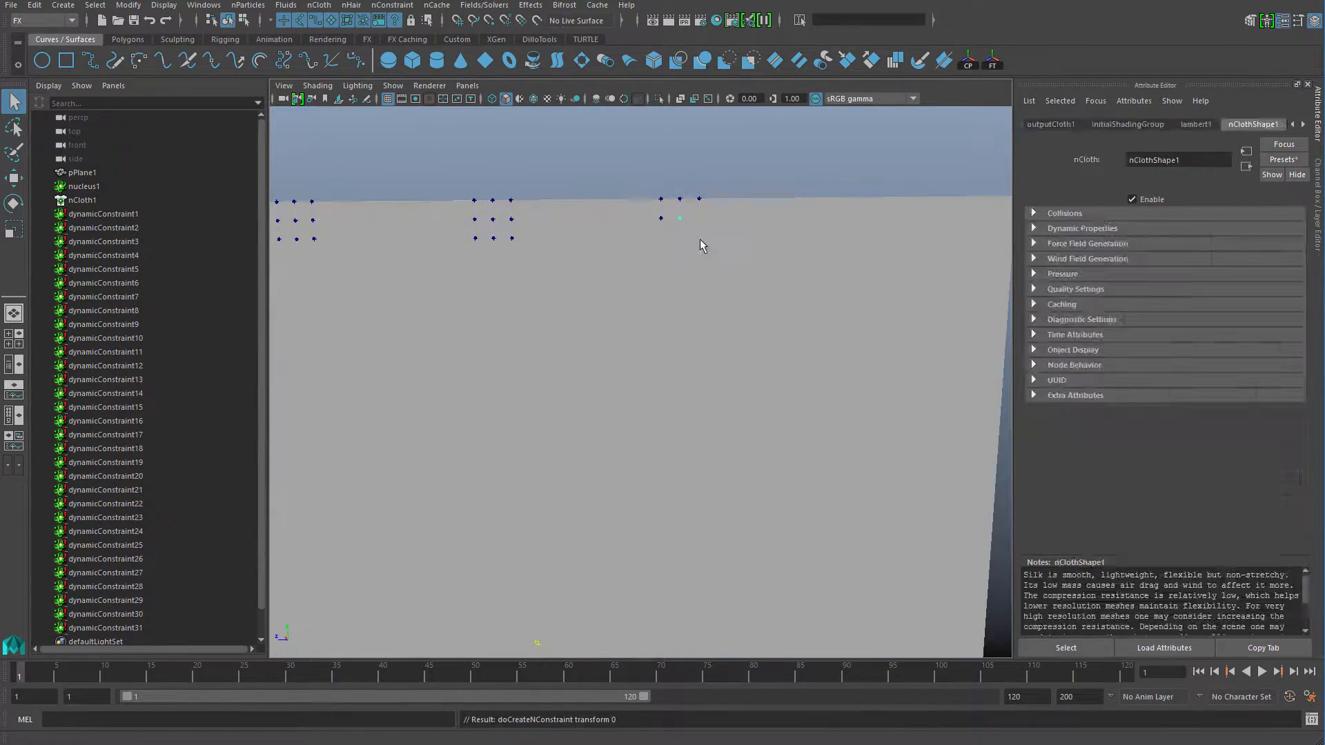
right_click_drag(699, 239, 659, 239)
left_click_drag(691, 210, 703, 229)
key("g")
Step: Complete the fourth three-by-three group by transform-constraining its three third-row vertices individually
right_click_drag(700, 239, 645, 238)
left_click_drag(651, 230, 667, 250)
key("g")
right_click_drag(680, 249, 647, 248)
left_click_drag(671, 231, 687, 256)
key("g")
right_click_drag(690, 255, 646, 255)
left_click_drag(691, 229, 707, 251)
key("g")
right_click_drag(607, 220, 473, 282, "alt")
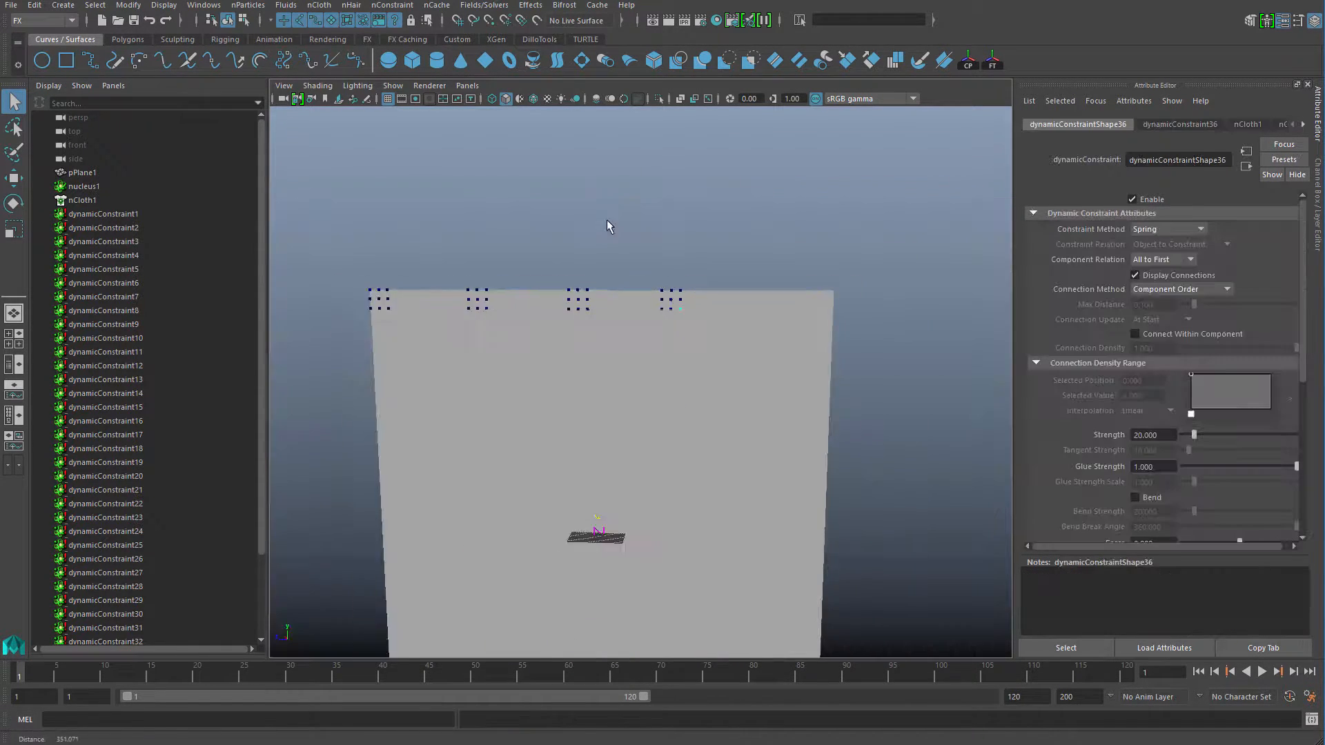
middle_click_drag(473, 282, 498, 272, "alt")
middle_click_drag(628, 260, 570, 223, "alt")
right_click_drag(569, 223, 612, 272, "alt")
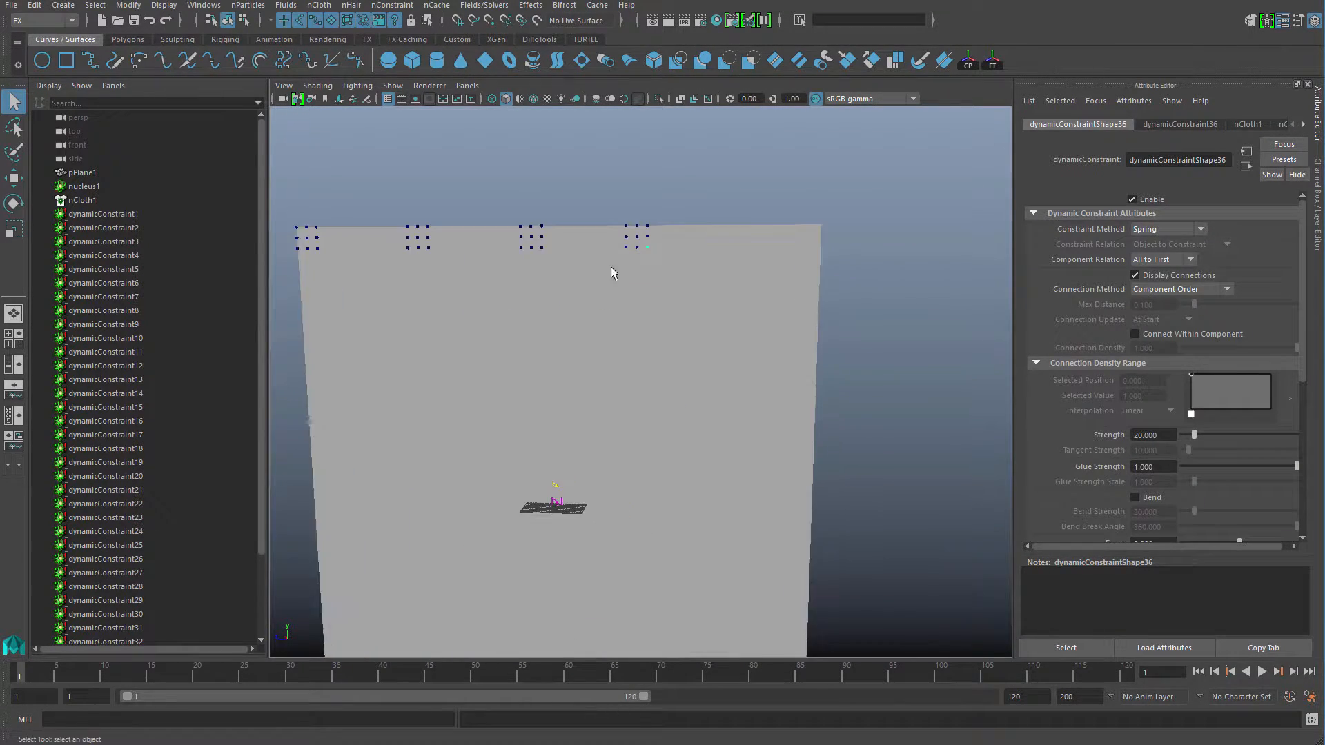
Step: Start a fifth group near the plane's far upper corner by transform-constraining three adjacent top-edge vertices individually
middle_click_drag(612, 272, 569, 319, "alt")
right_click_drag(569, 319, 821, 390, "alt")
middle_click_drag(665, 178, 630, 267, "alt")
left_click(744, 297)
mouse_move(744, 285)
right_mouse_down()
mouse_move(710, 284)
mouse_move(737, 262)
right_mouse_up()
key("g")
left_click(768, 263)
left_click_drag(735, 226, 757, 262)
key("g")
right_click_drag(771, 284, 740, 282)
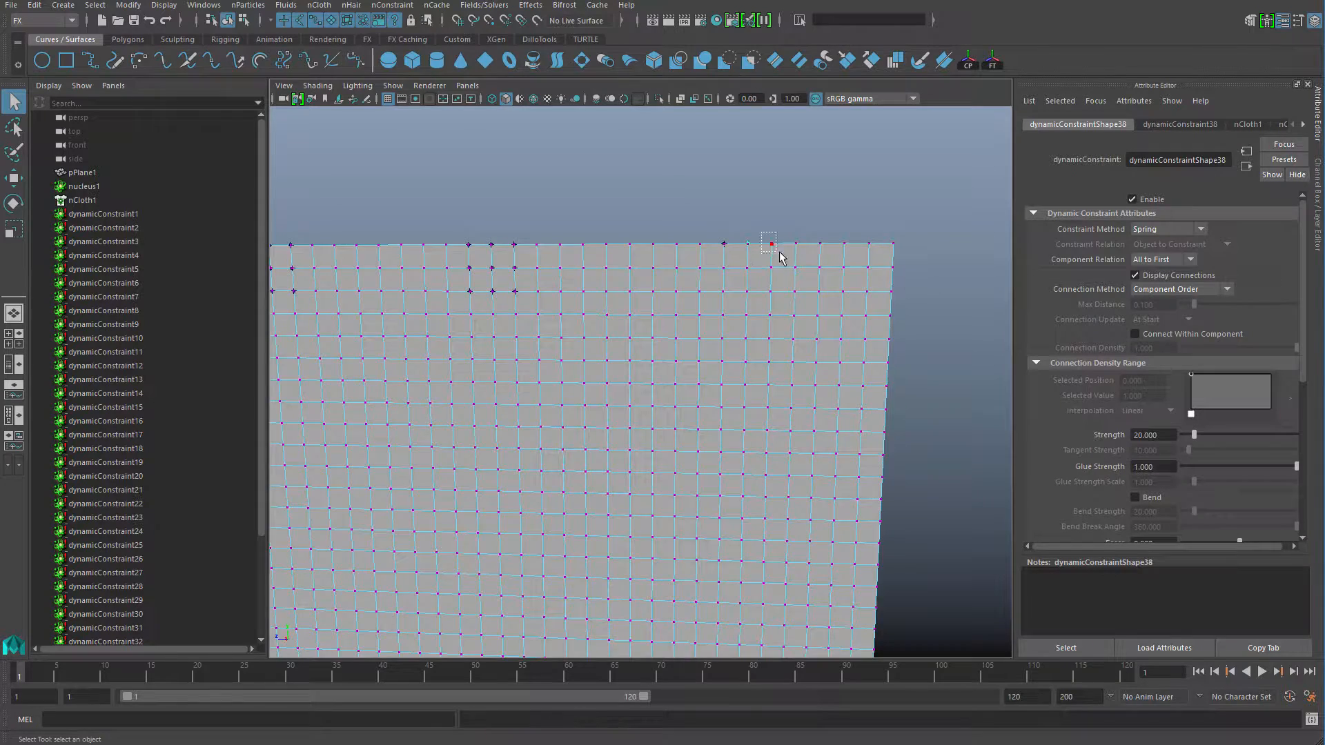
left_click_drag(780, 252, 782, 256)
key("g")
Step: Add a separate transform constraint to each of the three second-row vertices of the fifth group
right_click_drag(715, 281, 681, 278)
left_click_drag(709, 261, 730, 284)
key("g")
right_click_drag(704, 287, 669, 284)
left_click_drag(737, 265, 756, 283)
key("g")
right_click_drag(757, 276, 725, 274)
left_click_drag(763, 261, 780, 278)
key("g")
Step: Complete the fifth three-by-three group by transform-constraining its three third-row vertices individually
right_click_drag(748, 297, 715, 296)
left_click_drag(712, 286, 733, 304)
key("g")
right_click_drag(765, 303, 735, 299)
left_click_drag(737, 285, 751, 299)
key("g")
right_click_drag(770, 309, 750, 304)
left_click_drag(761, 285, 781, 308)
key("g")
Step: Select all the dynamic constraints from dynamicConstraint1 through dynamicConstraint45 and group them
right_click_drag(814, 324, 685, 281, "alt")
middle_click_drag(684, 281, 747, 225, "alt")
left_click(748, 225)
left_click_drag(649, 217, 667, 213, "alt")
left_click(104, 214)
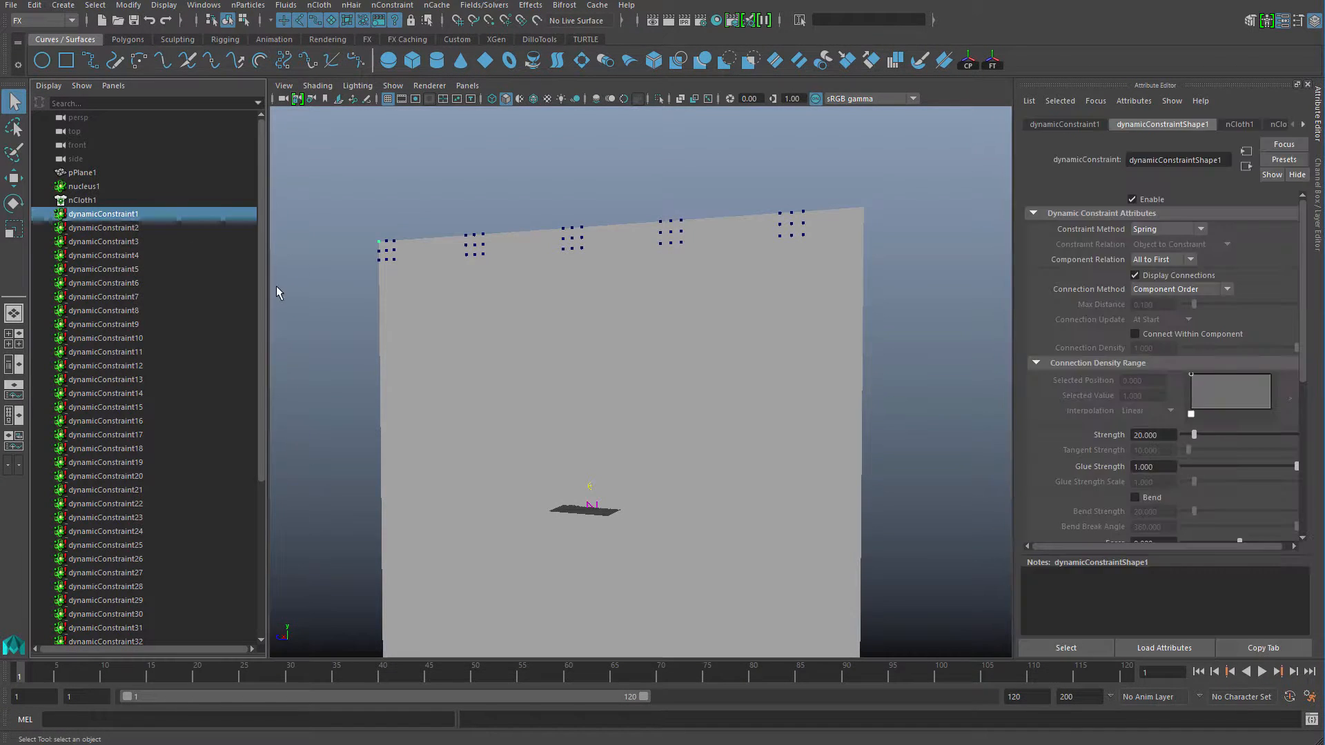
left_click_drag(259, 287, 269, 487)
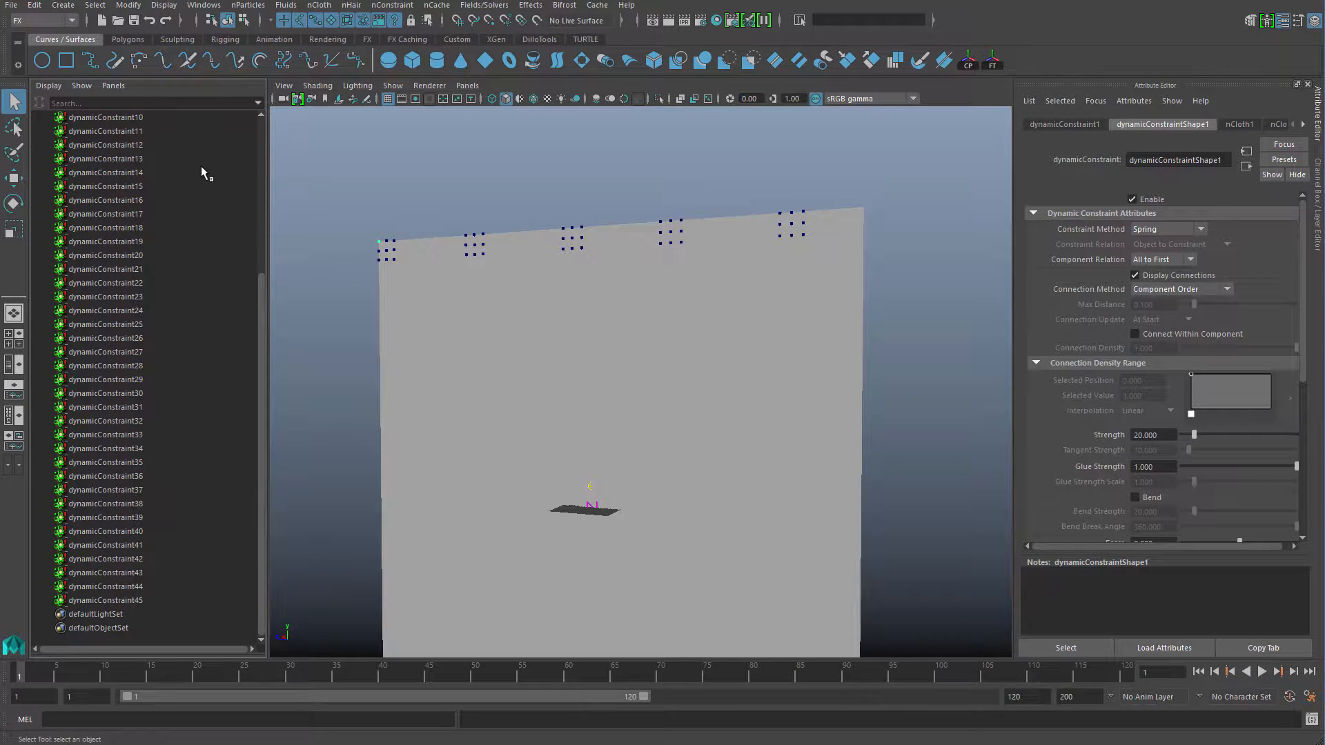
left_click(134, 599, "shift")
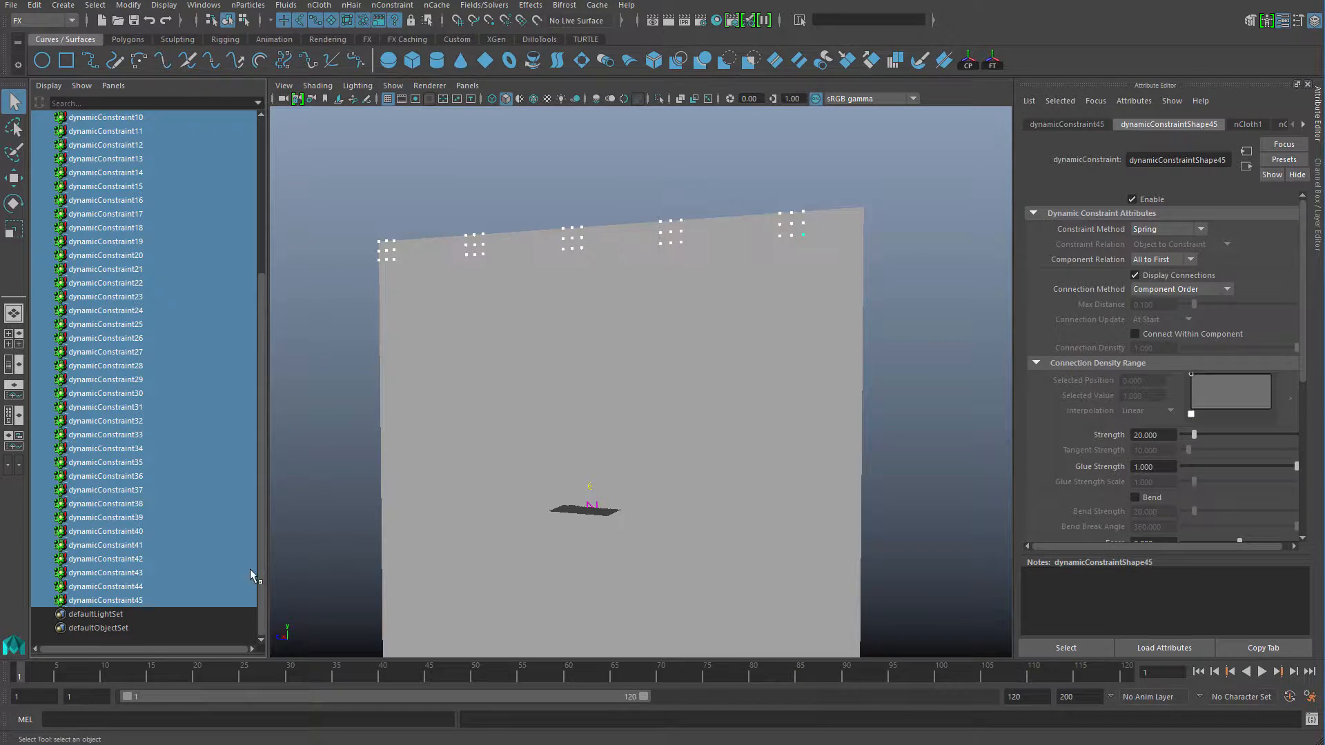
left_click_drag(262, 429, 272, 238)
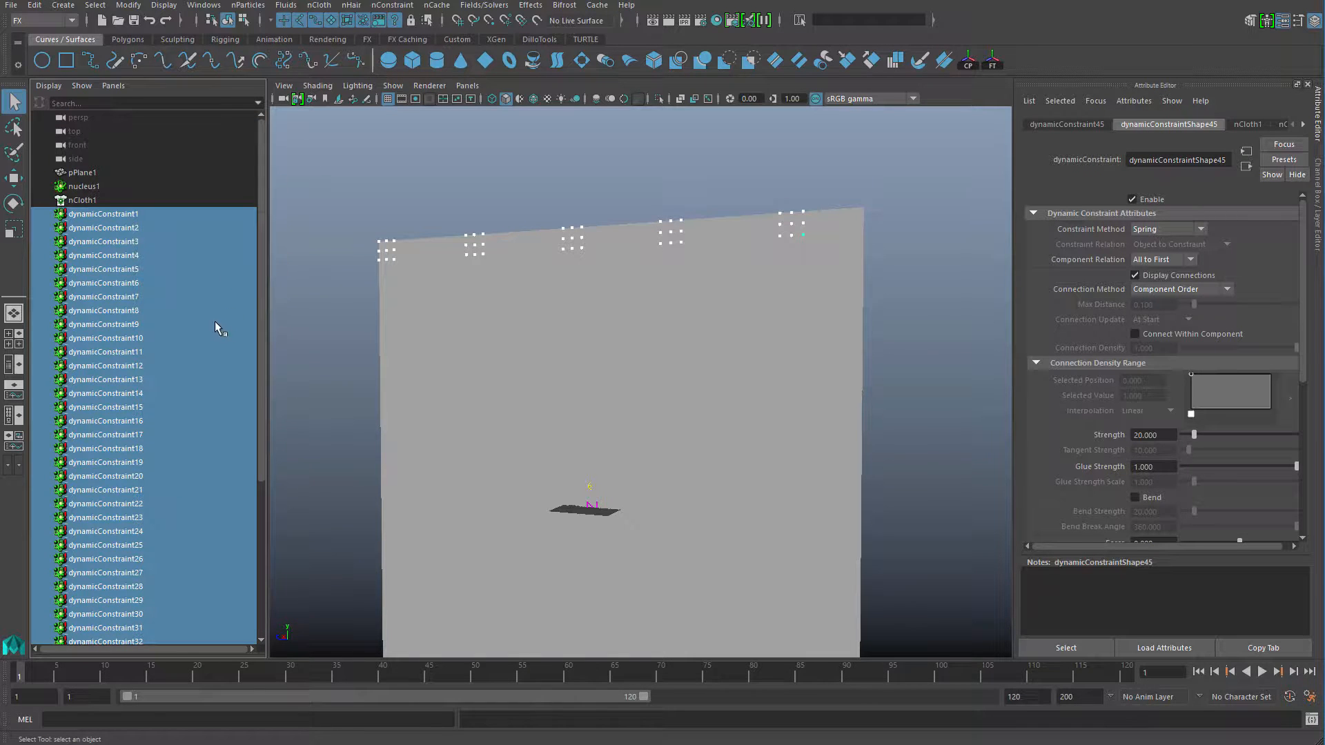
key("ctrl+g")
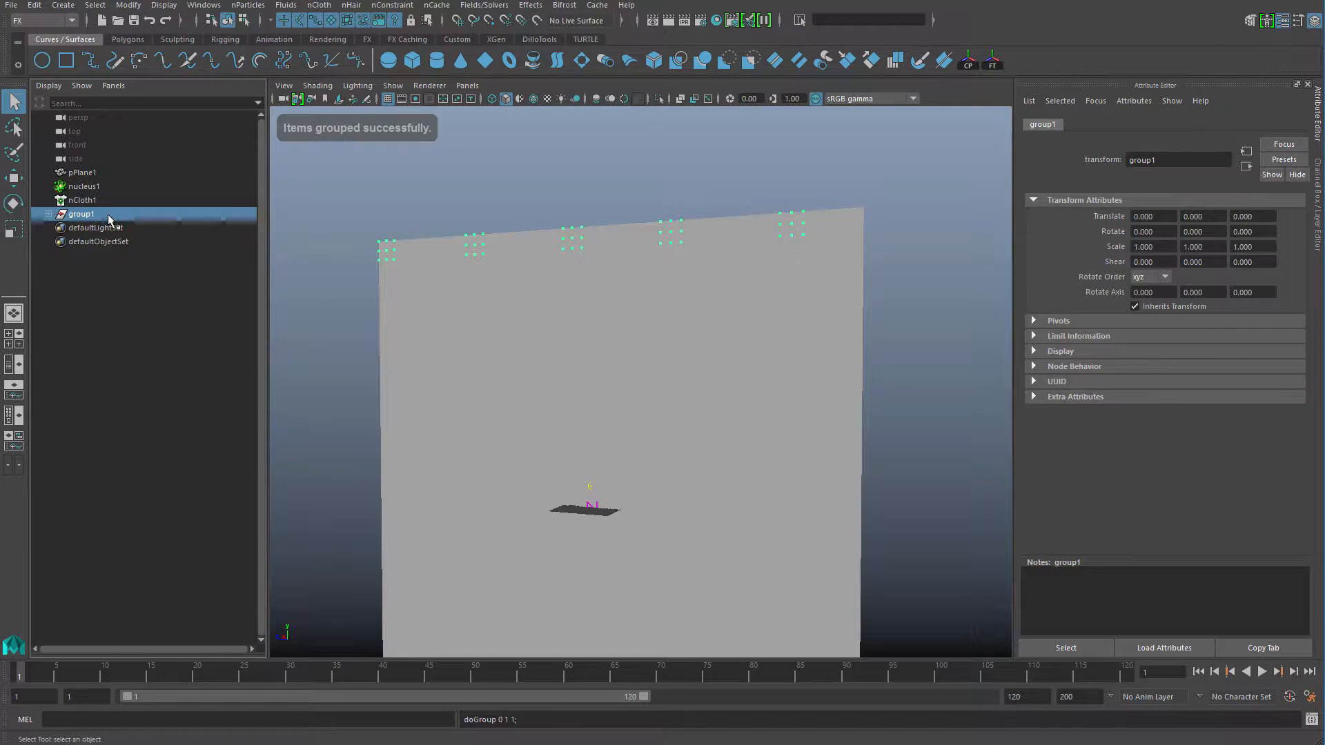
Step: Rename the constraint group as curtain_scale
double_click(107, 214)
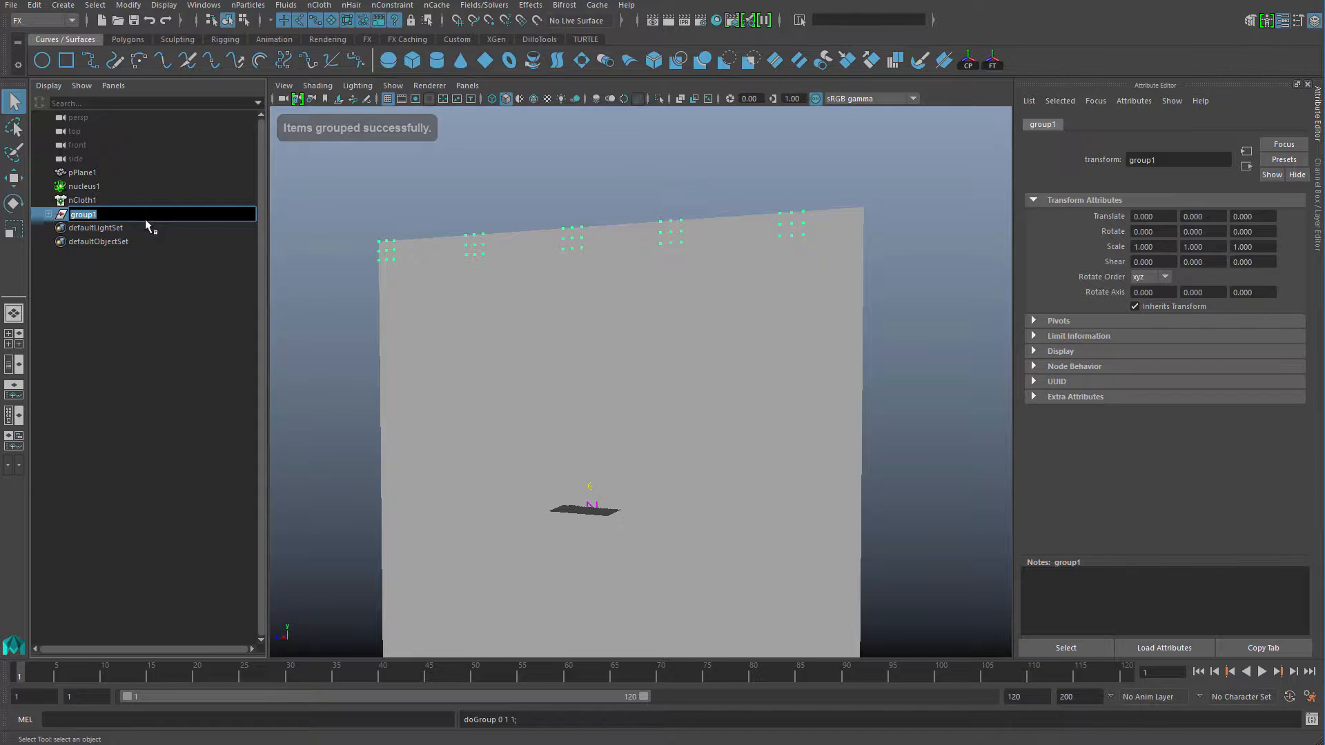
type("curtain")
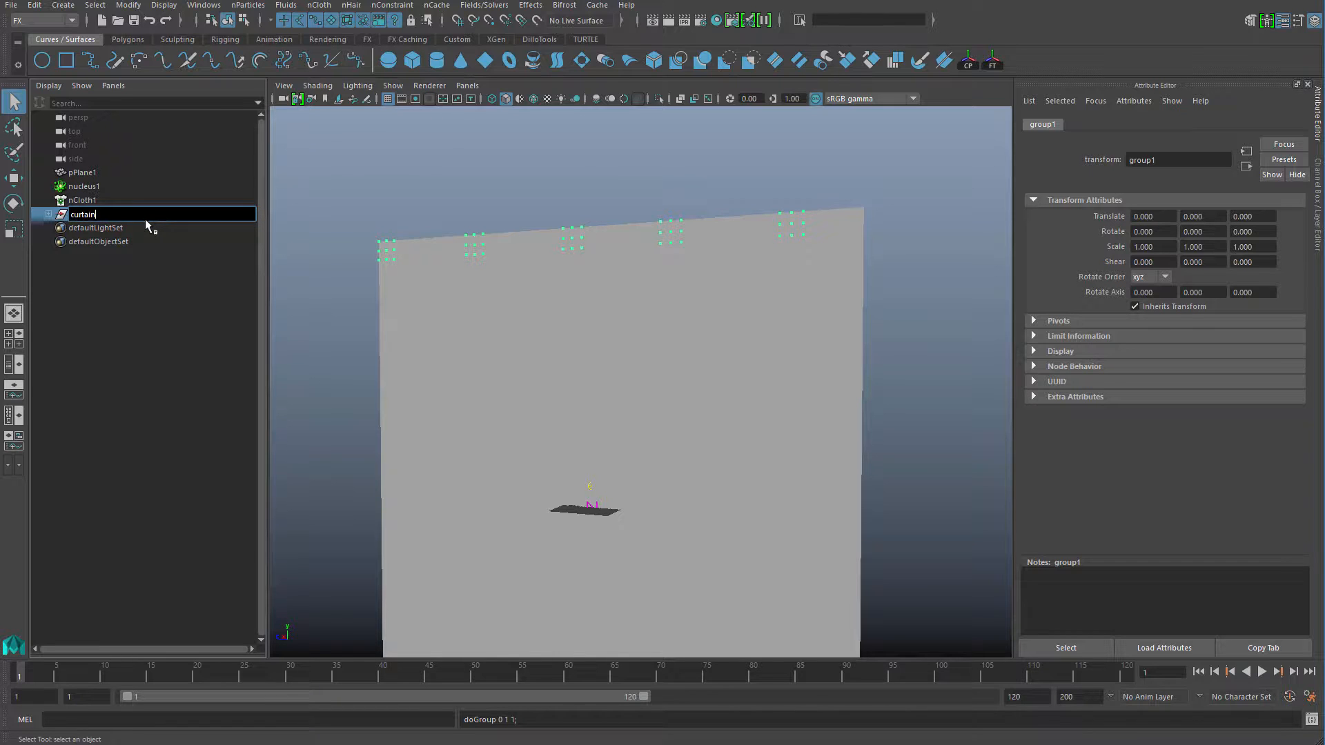
type("_scale")
key("Return")
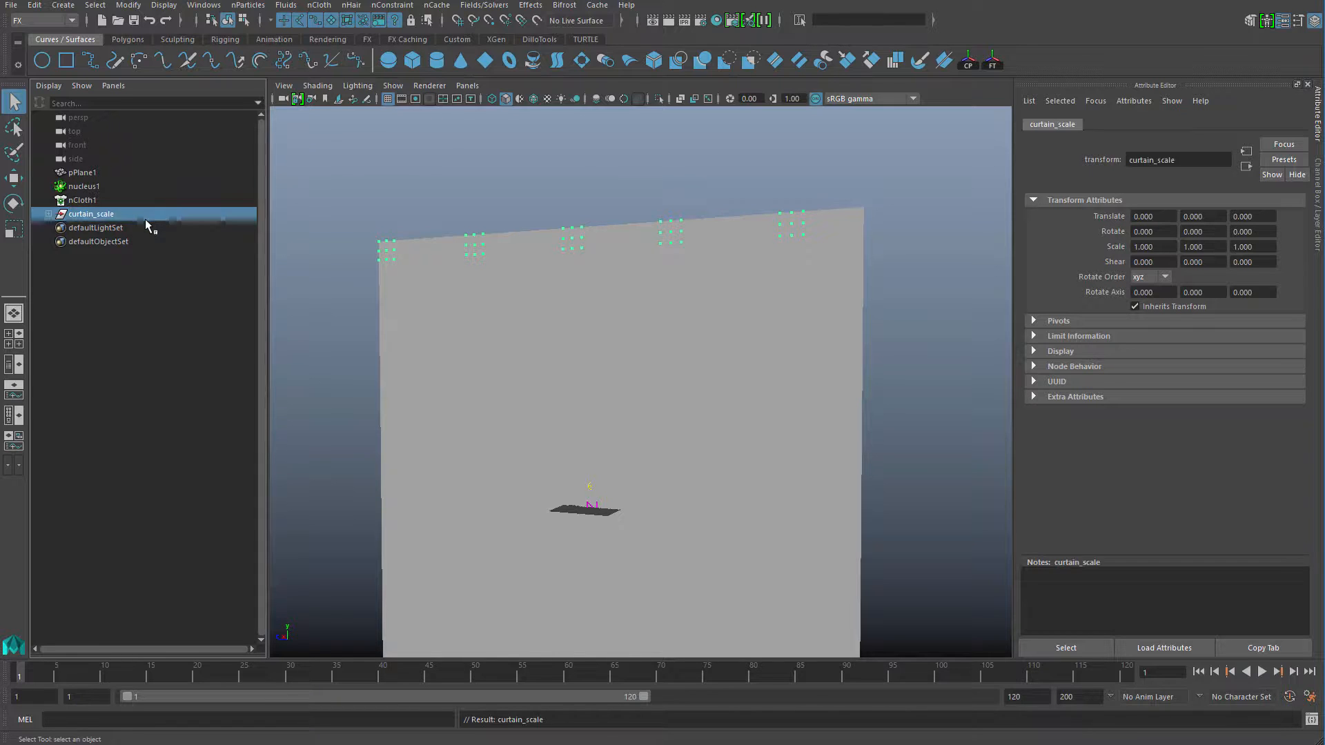
Step: Center the pivot of the curtain_scale group on its constraints
left_click(748, 298)
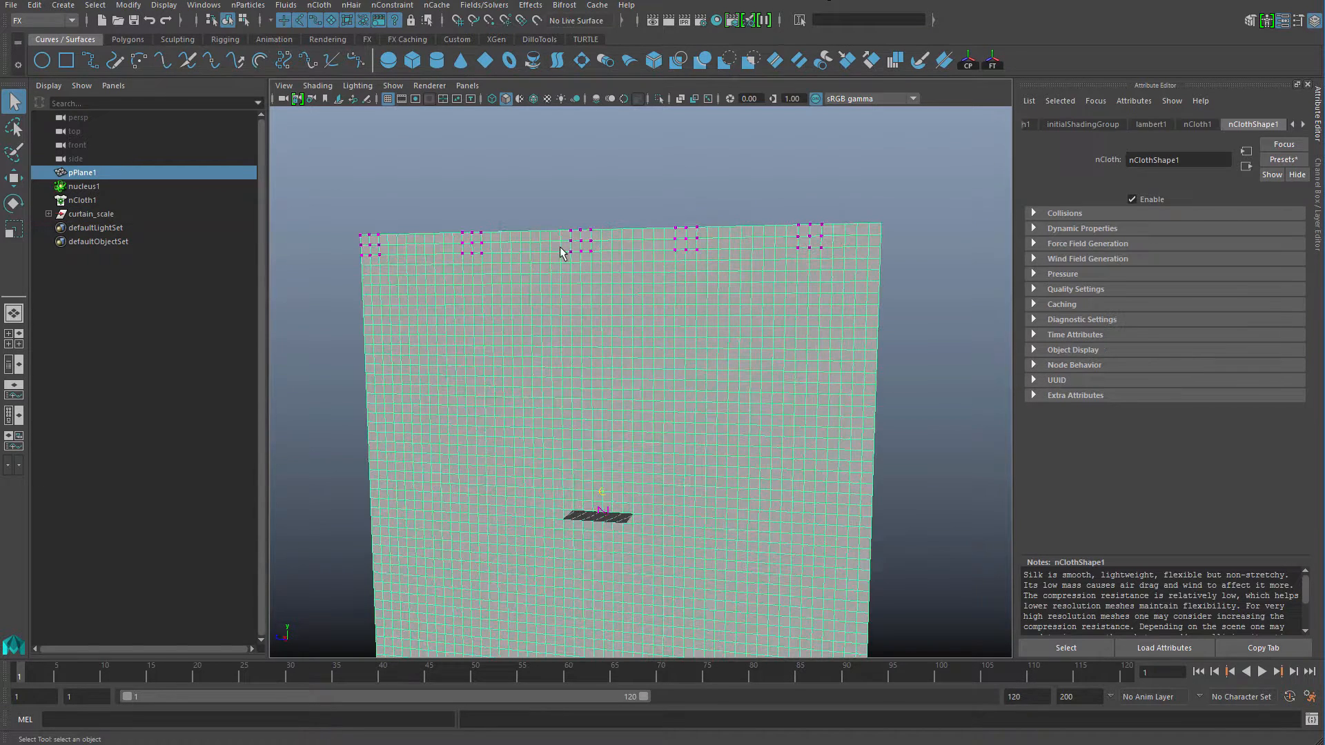
left_click(83, 214)
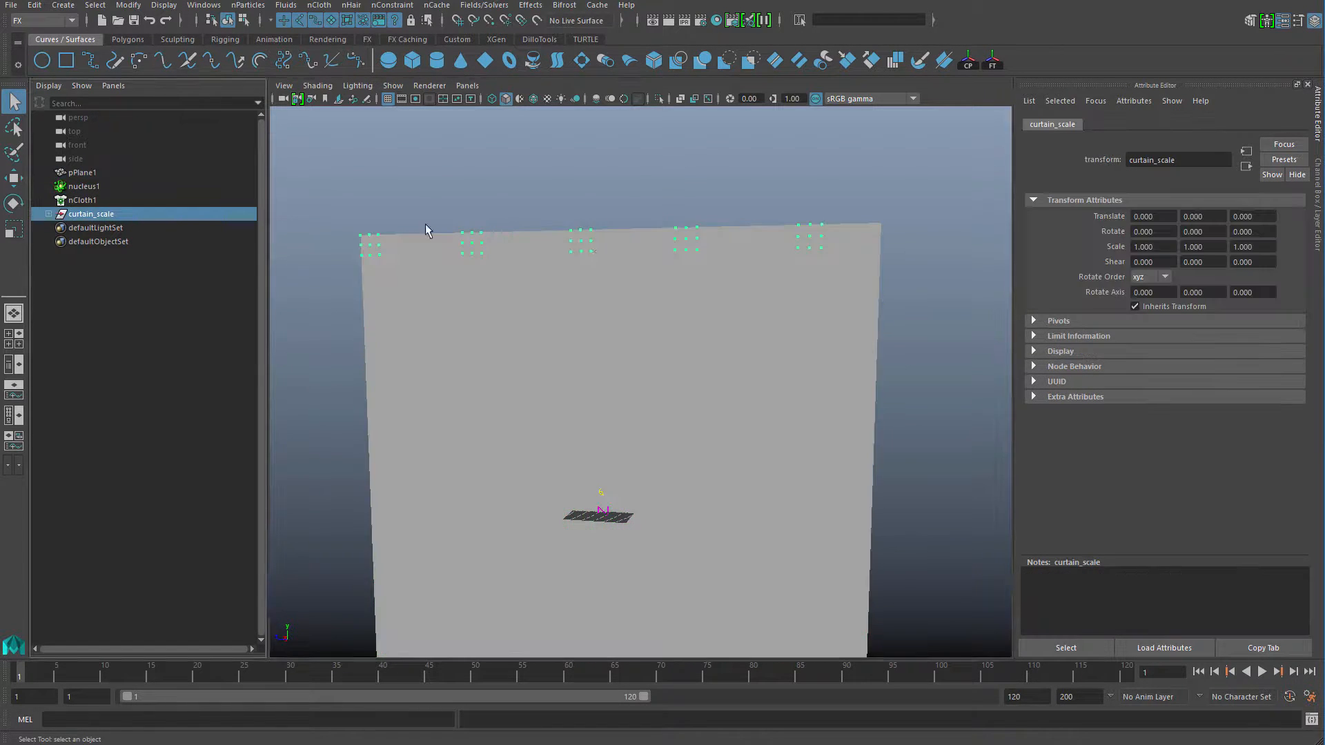
left_click(123, 6)
left_click(172, 106)
scroll(650, 272, "down", 4)
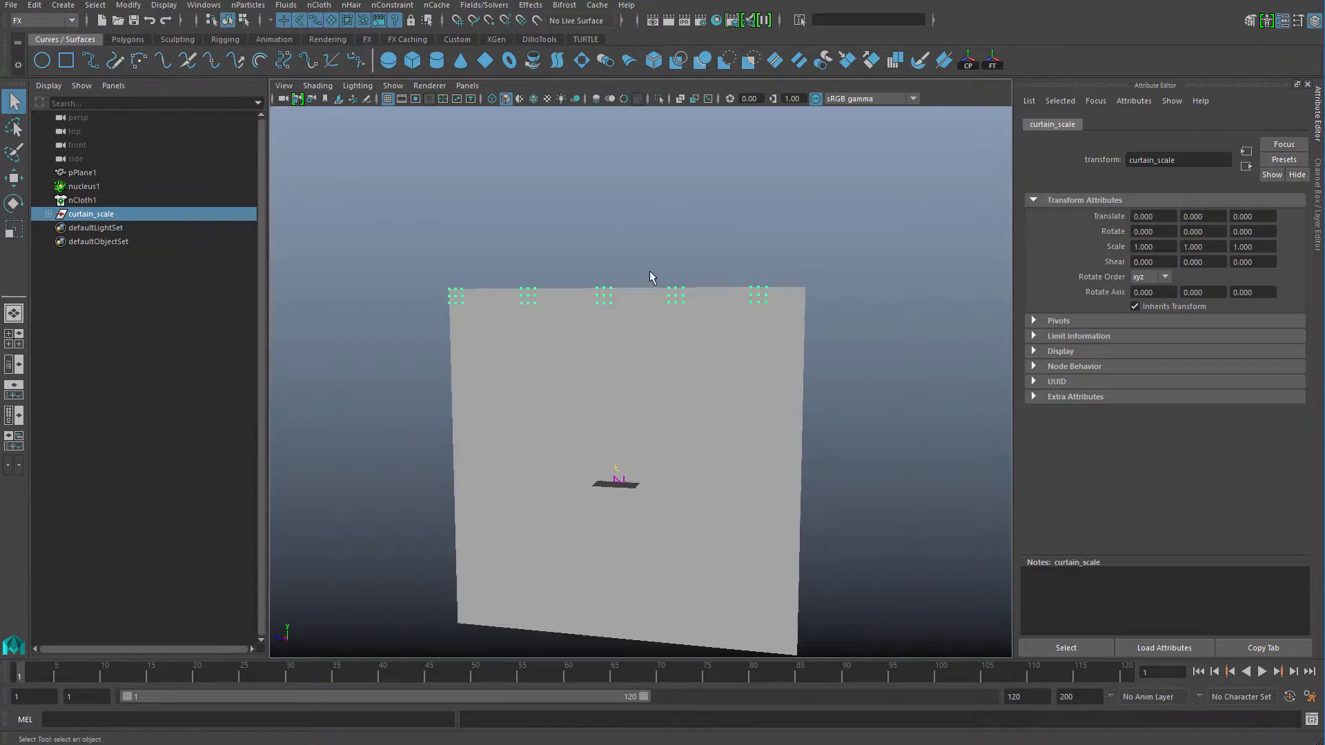
Step: Start interactive playback and scale the curtain_scale group along Z to about 0.36, gathering the cloth into folds
key("r")
scroll(668, 390, "up", 4)
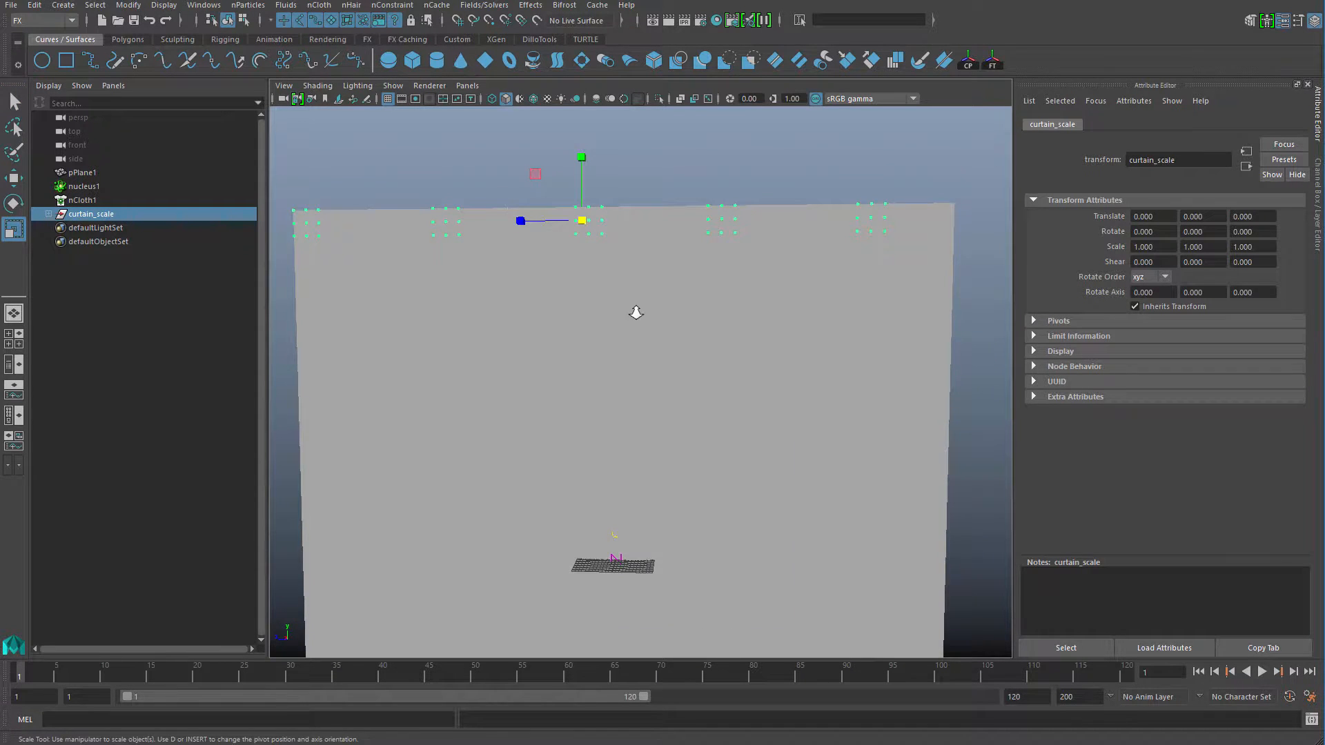
scroll(636, 313, "down", 5)
scroll(657, 325, "up", 2)
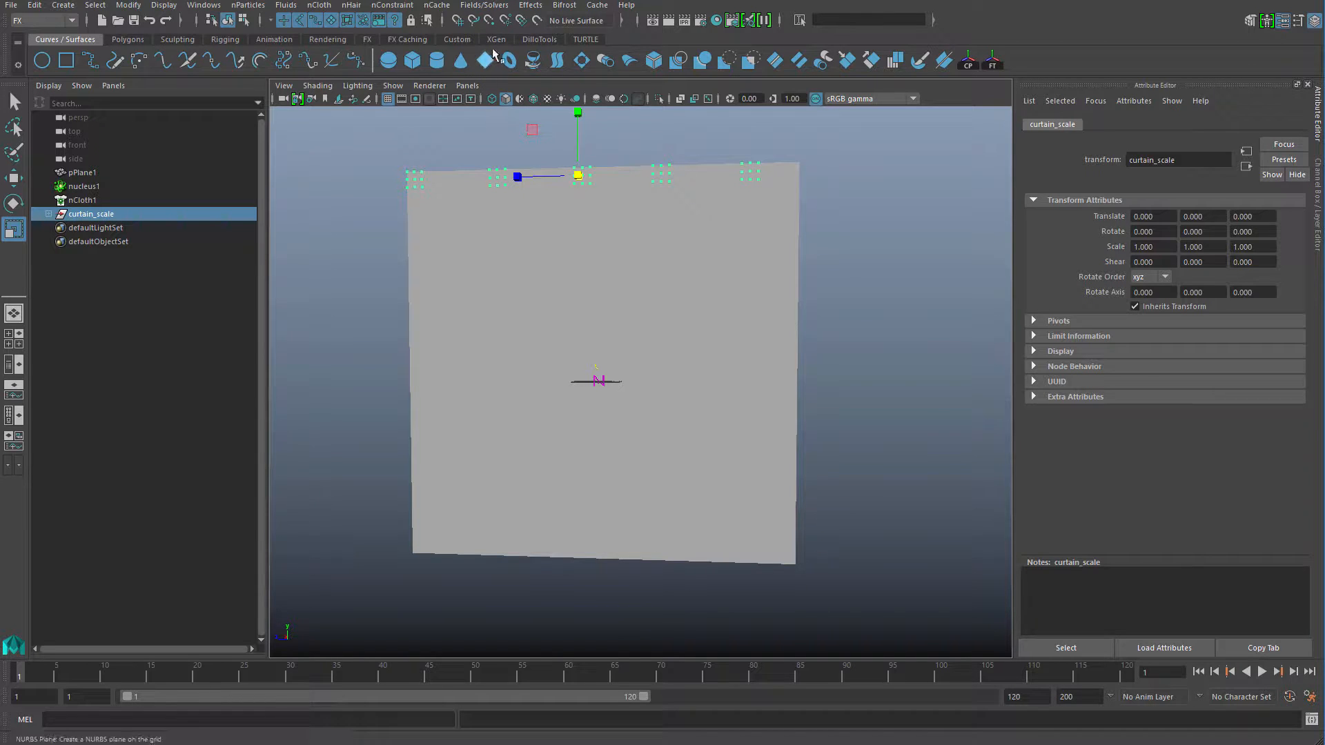
left_click(477, 6)
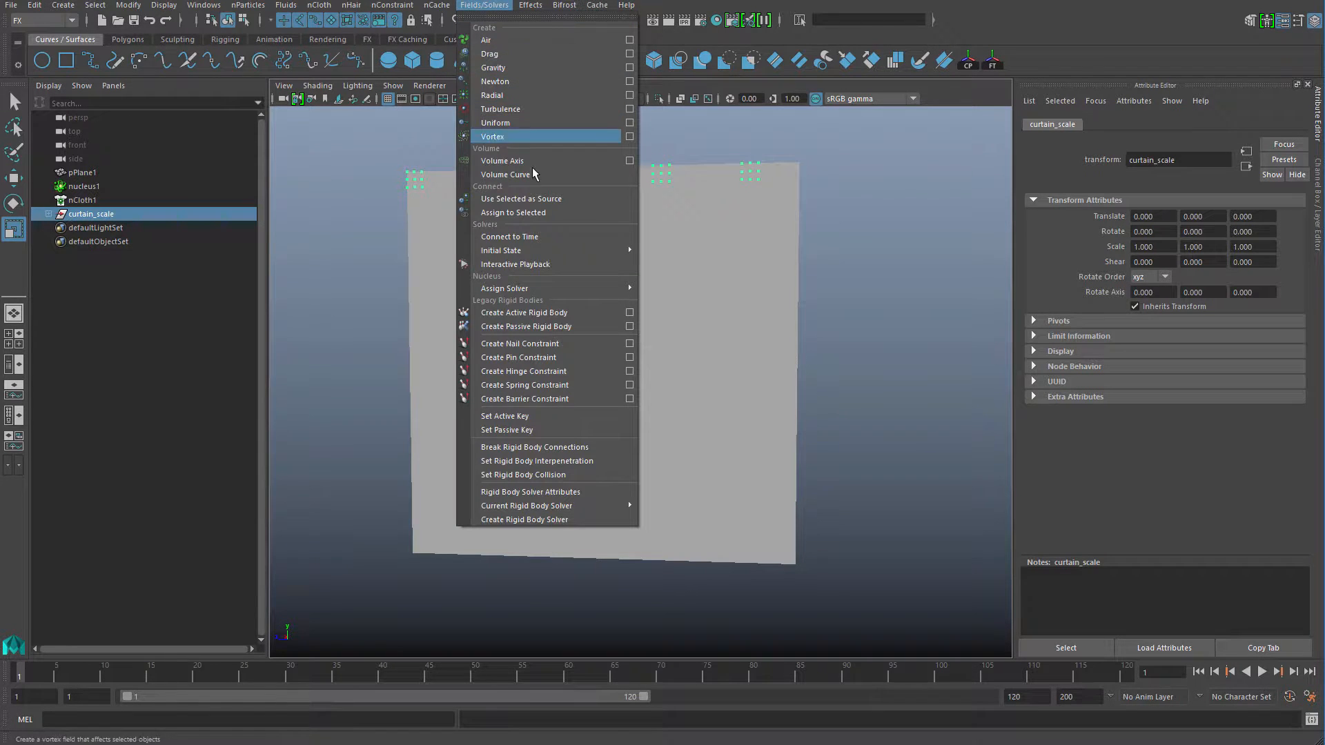
left_click(554, 266)
left_click_drag(604, 255, 578, 232, "alt")
left_click_drag(518, 177, 561, 196)
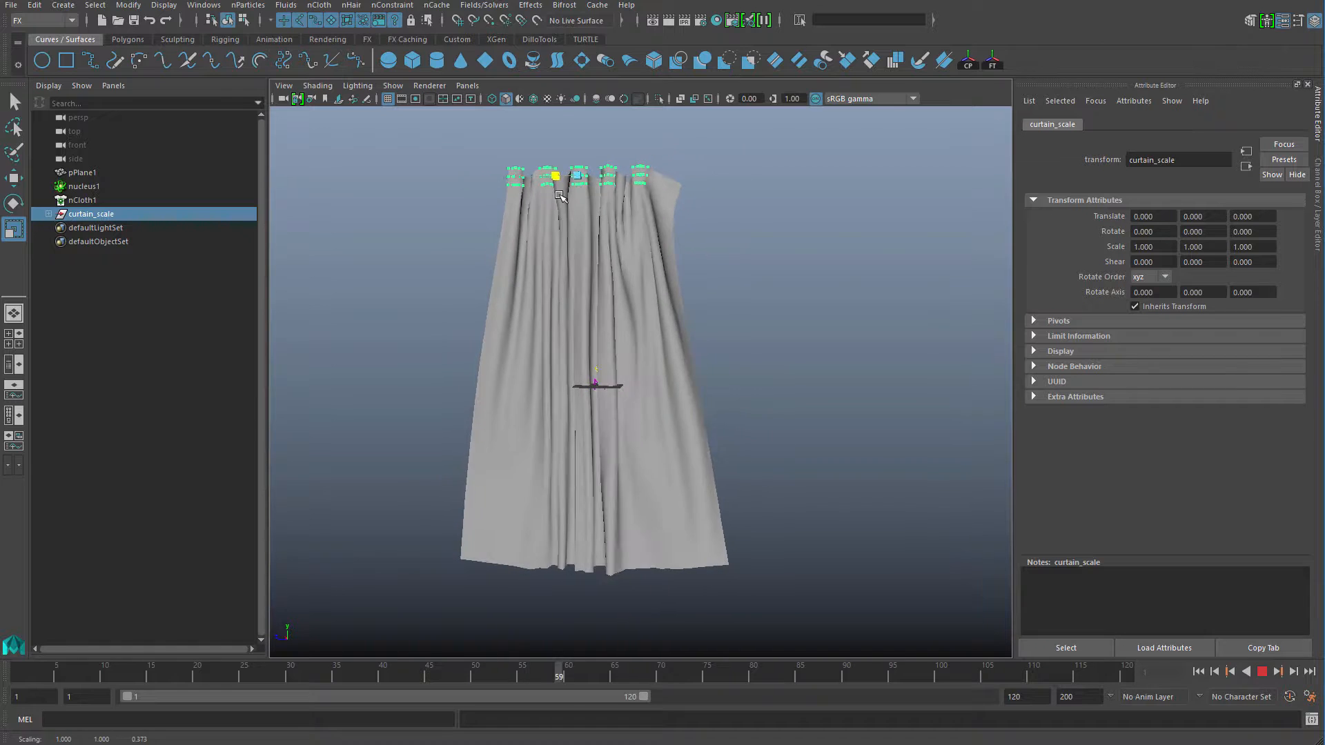
Step: Deselect the constraint group and examine the gathered curtain's folds from several angles
left_click_drag(559, 339, 508, 319, "alt")
left_click(557, 318)
left_click(509, 320)
right_click_drag(509, 320, 591, 293, "alt")
middle_click_drag(591, 293, 596, 360, "alt")
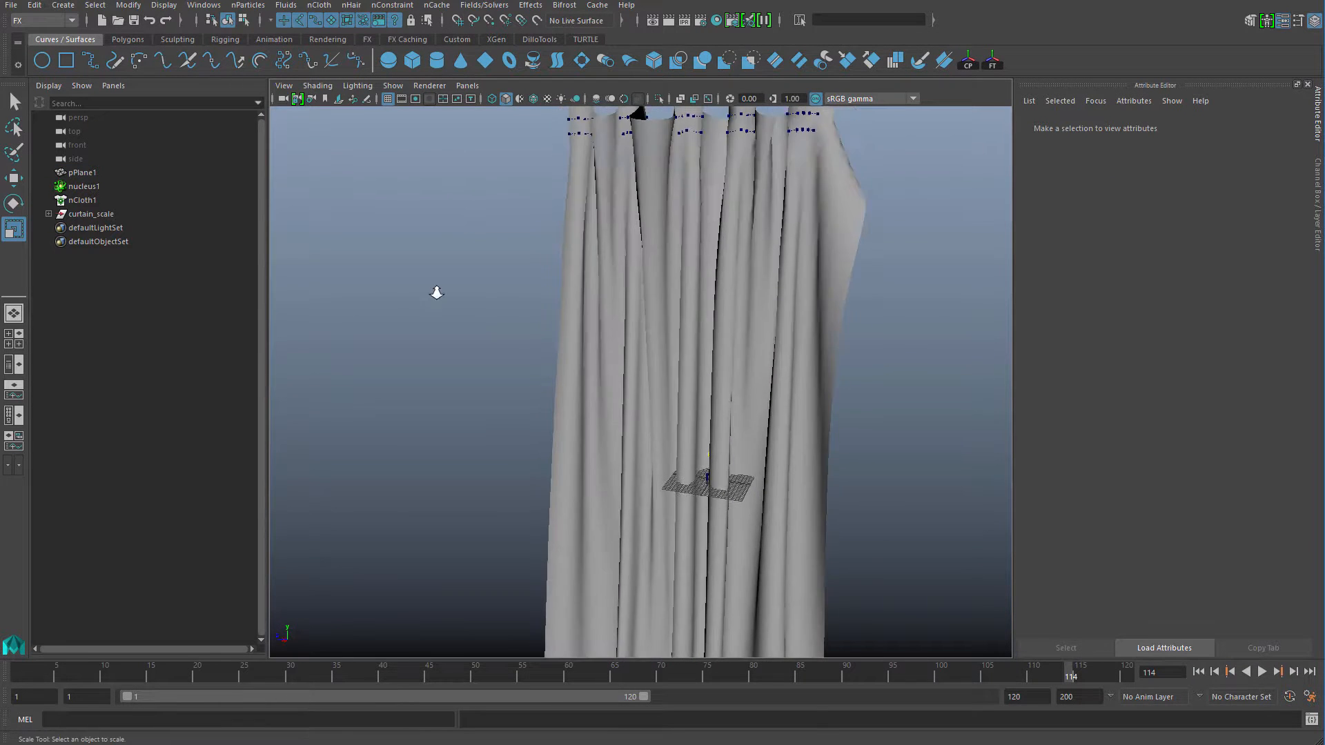
left_click_drag(437, 292, 550, 286, "alt")
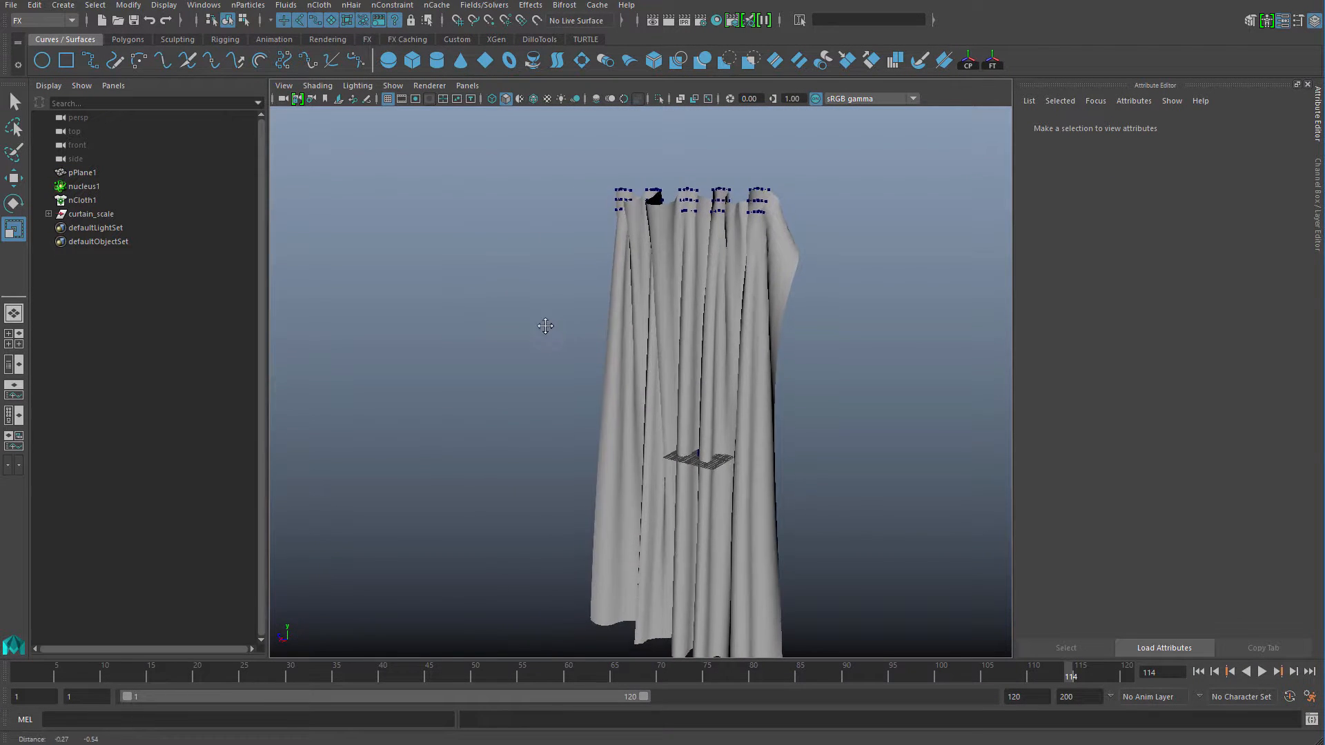
left_click_drag(641, 332, 655, 332, "alt")
right_click_drag(656, 333, 769, 338, "alt")
middle_click_drag(769, 337, 819, 336, "alt")
right_click_drag(820, 336, 640, 310, "alt")
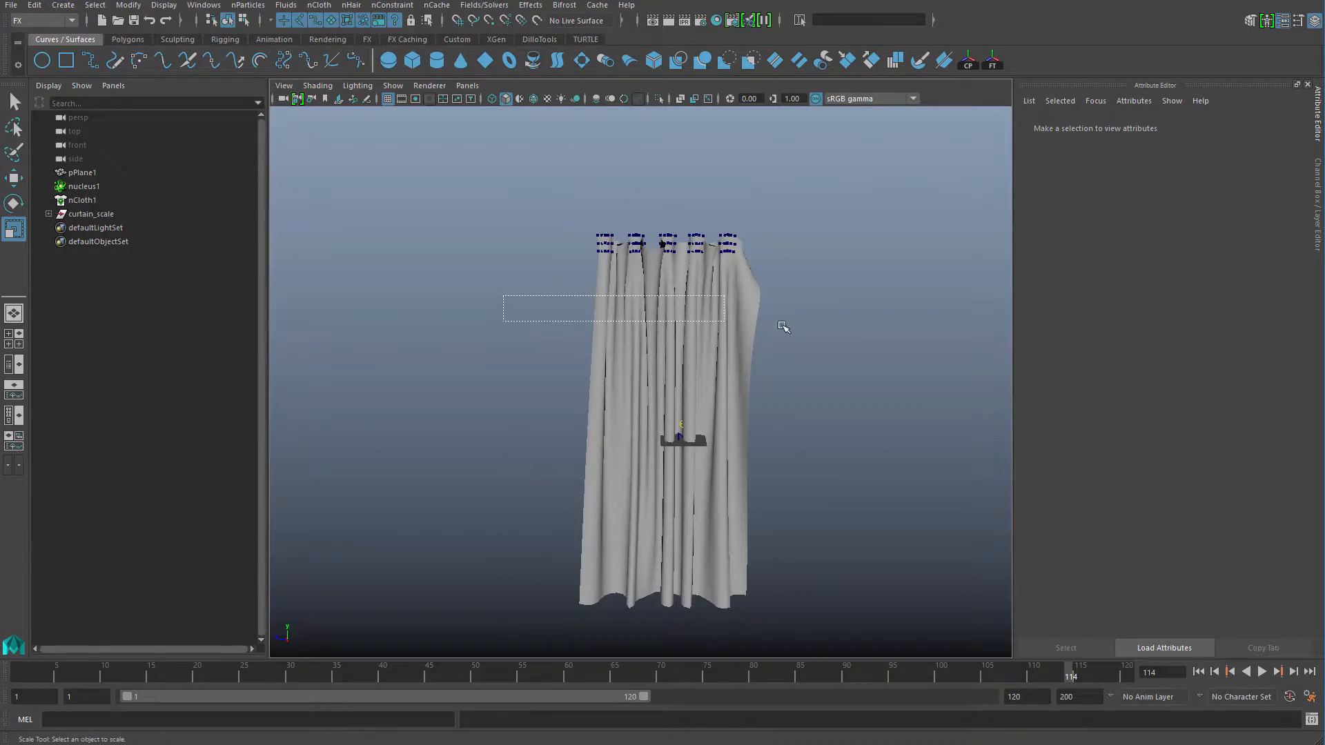
Step: Duplicate the gathered curtain mesh, try moving the copy aside, and undo that move
left_click_drag(784, 326, 666, 338)
key("w")
right_click_drag(666, 338, 610, 328, "alt")
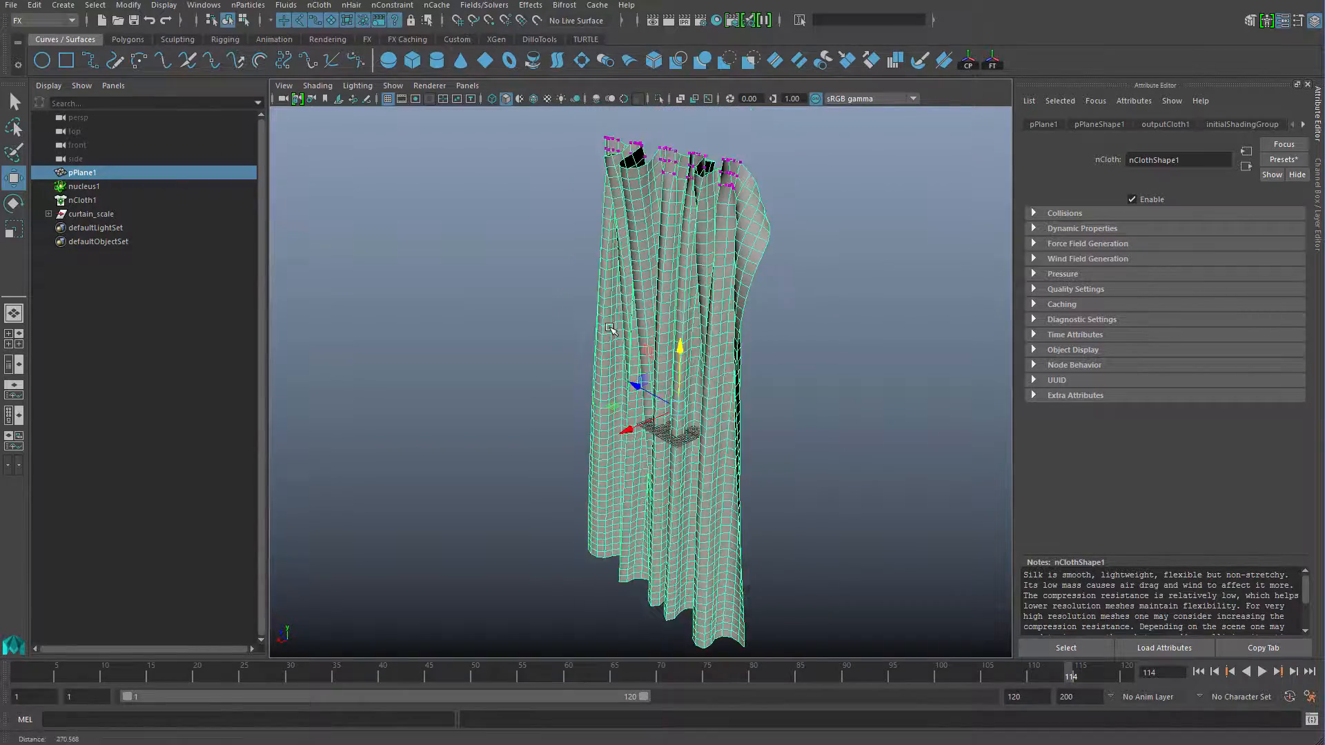
key("ctrl+d")
left_click_drag(672, 407, 390, 372)
key("ctrl+z")
Step: Delete the original pPlane1, nucleus1, nCloth1 and the curtain_scale group, keeping only the duplicated mesh
left_click_drag(104, 174, 128, 209)
middle_click_drag(457, 283, 468, 311, "alt")
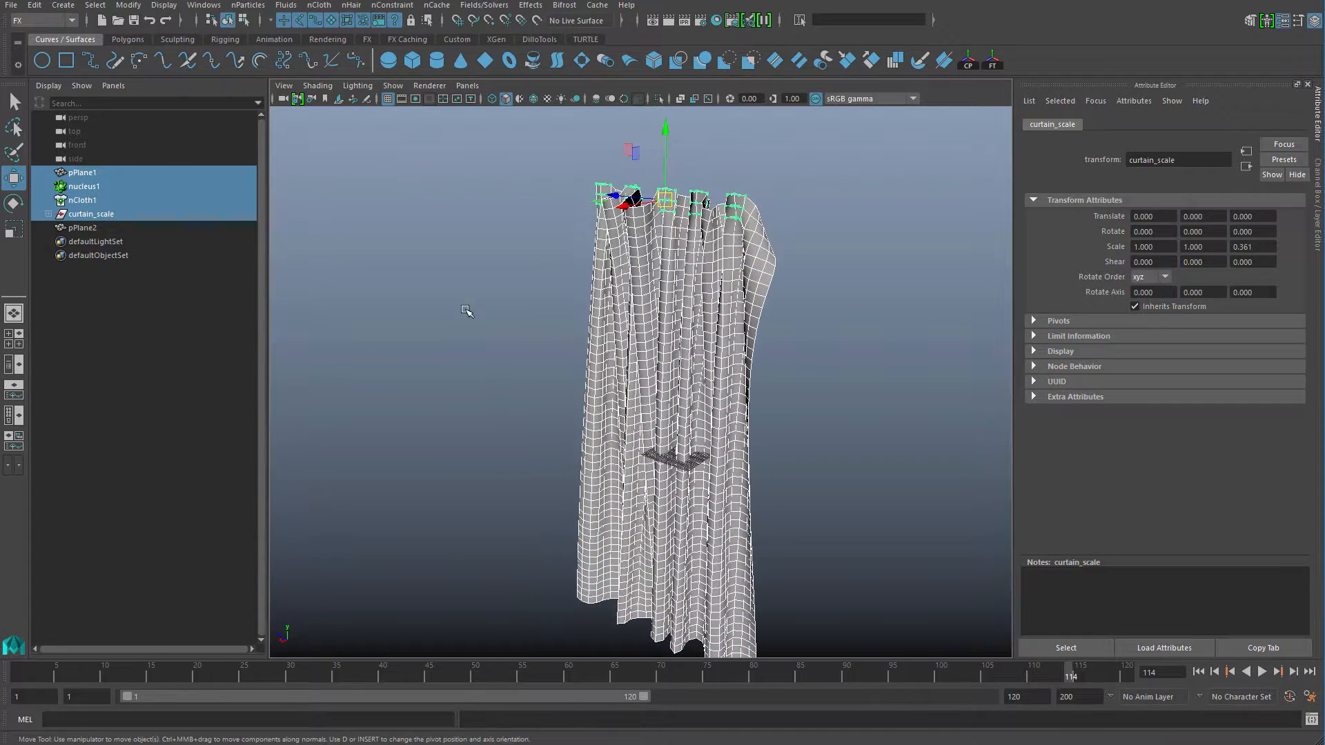
left_click_drag(467, 311, 481, 310, "alt")
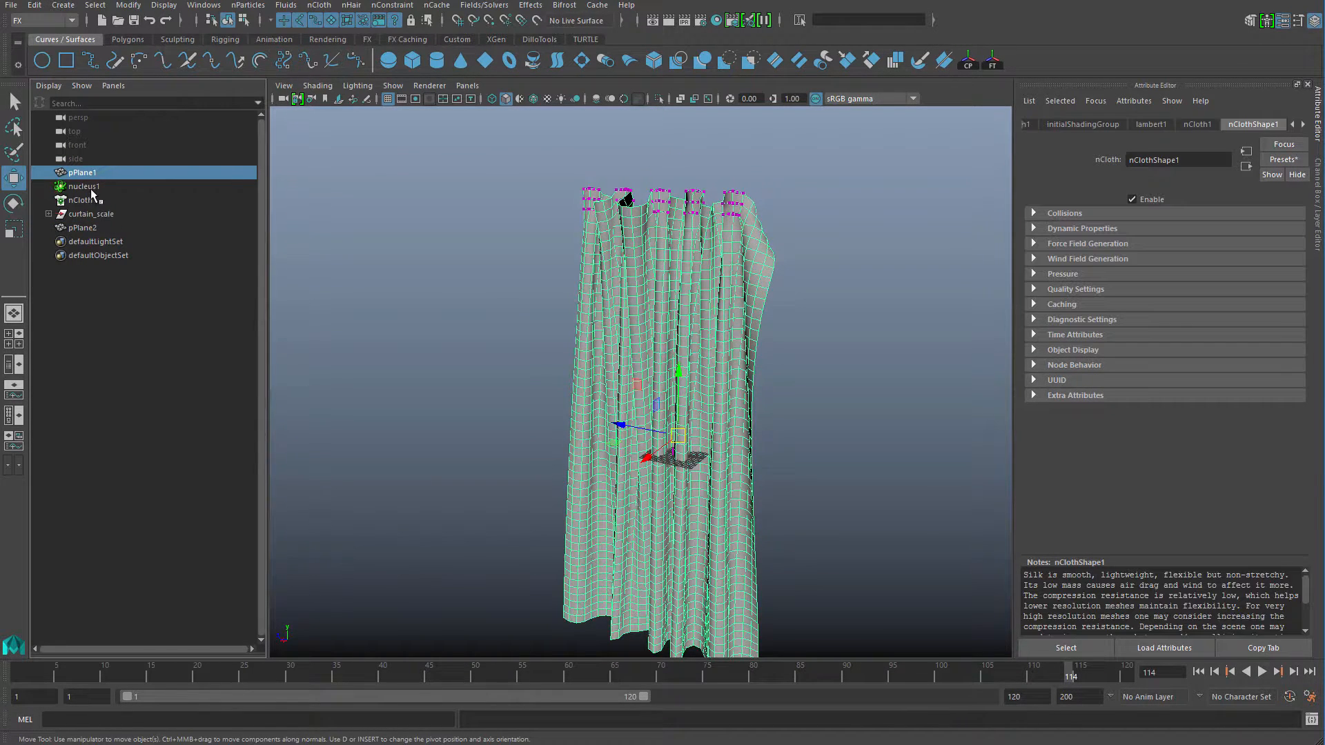
left_click(93, 185)
left_click_drag(94, 200, 105, 213)
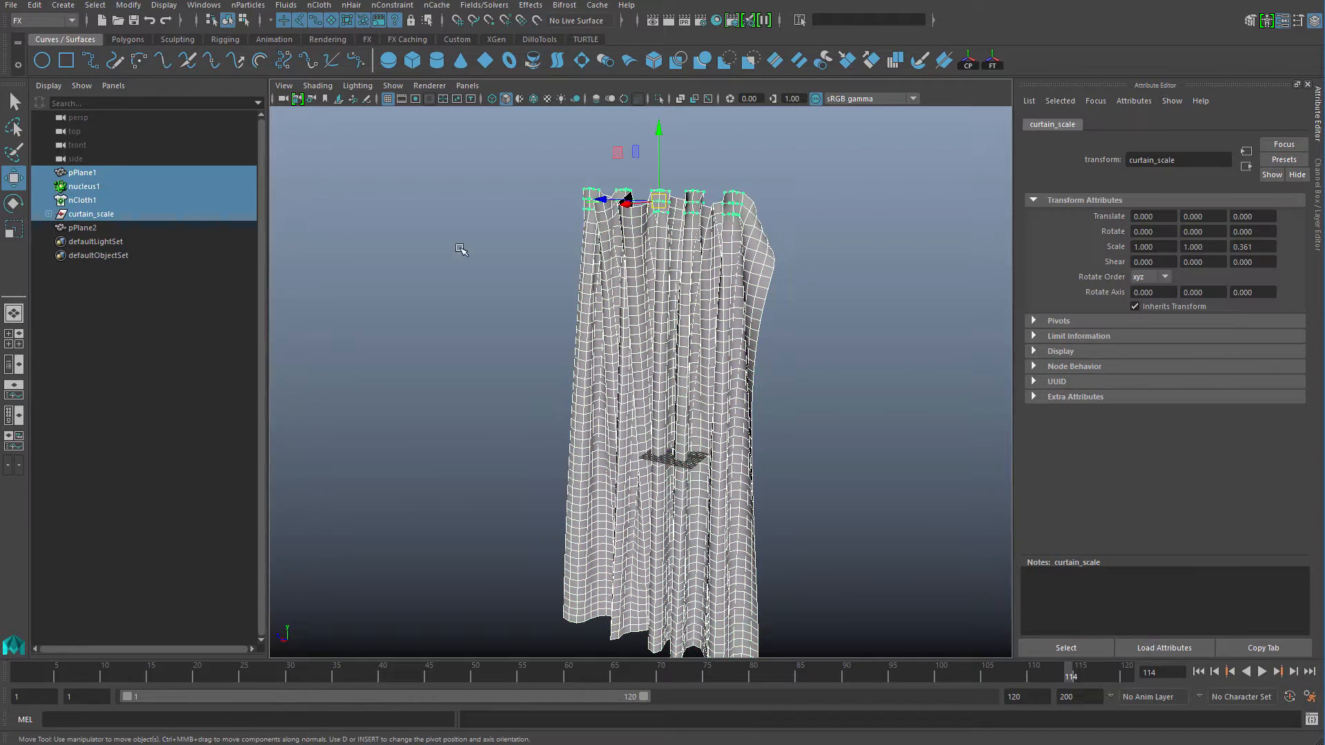
left_click_drag(460, 251, 521, 284, "alt")
right_click_drag(523, 290, 576, 355, "alt")
key("Delete")
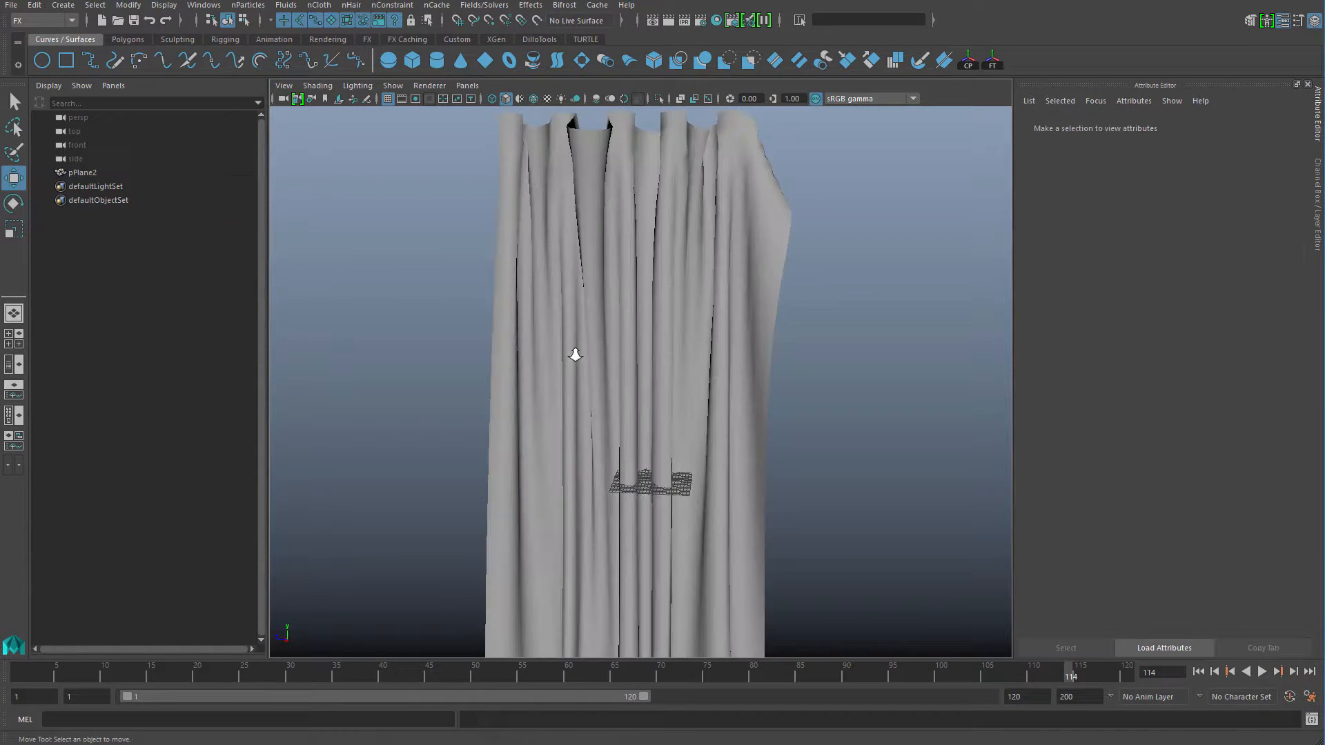
Step: Return the timeline to frame 1 and inspect the remaining curtain mesh
middle_click_drag(624, 269, 644, 294, "alt")
right_click_drag(675, 284, 651, 281, "alt")
key("alt+shift+v")
middle_click_drag(663, 249, 671, 287, "alt")
left_click_drag(671, 287, 645, 293, "alt")
right_click_drag(645, 293, 589, 307, "alt")
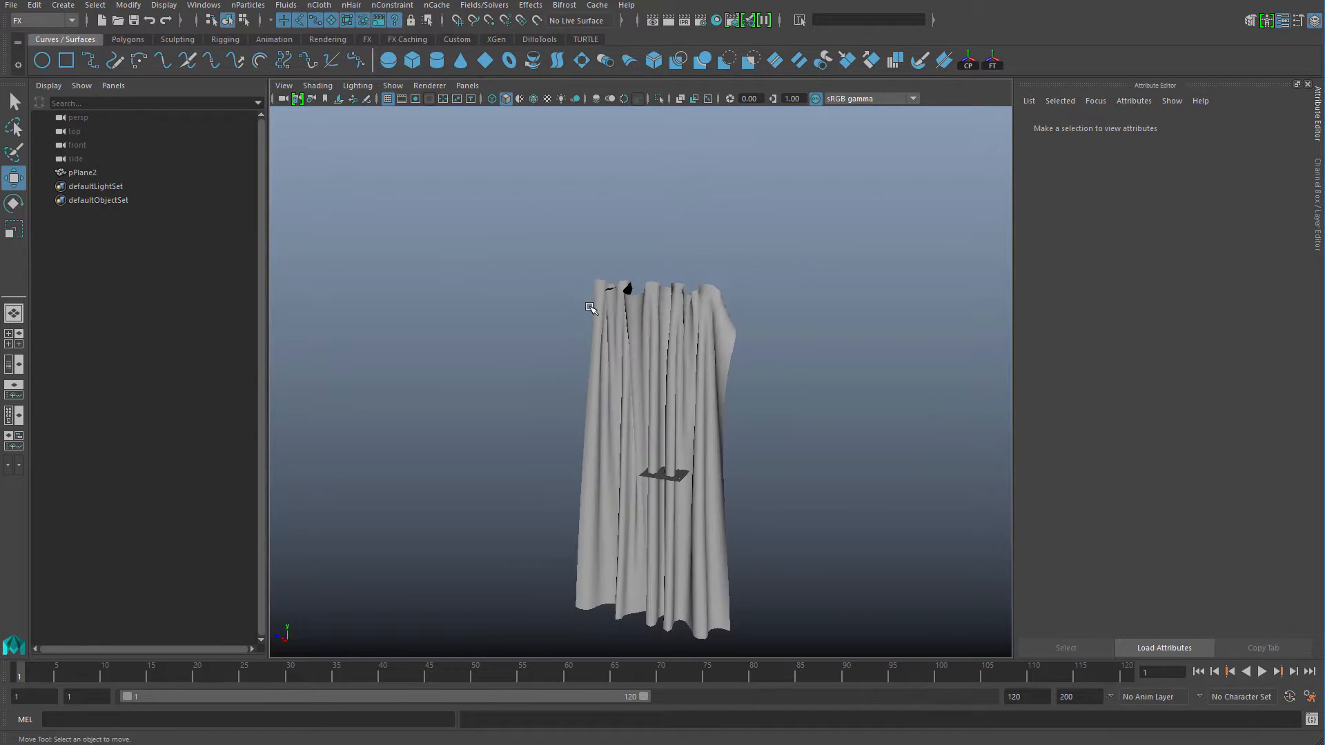
middle_click_drag(719, 362, 720, 355, "alt")
right_click_drag(719, 355, 752, 369, "alt")
left_click_drag(752, 369, 707, 348, "alt")
key("alt+shift+v")
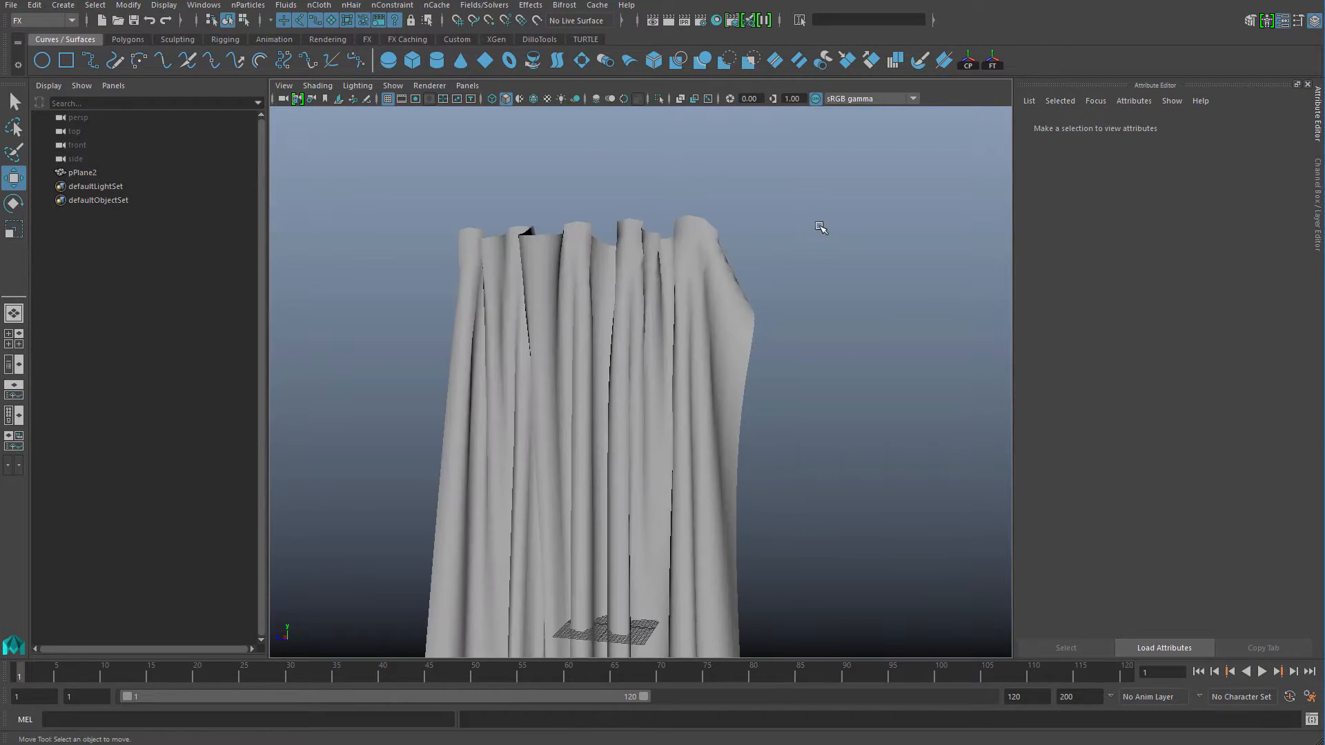
Step: Select the curtain mesh and examine its wireframe and folds up close and from a distance
left_click_drag(805, 222, 521, 321)
mouse_move(520, 320)
left_mouse_down("alt")
mouse_move(354, 366)
mouse_move(547, 379)
mouse_move(703, 355)
mouse_move(535, 349)
left_mouse_up("alt")
left_click(845, 405)
right_click_drag(846, 405, 749, 383, "alt")
middle_click_drag(749, 383, 773, 235, "alt")
right_click_drag(772, 234, 686, 359, "alt")
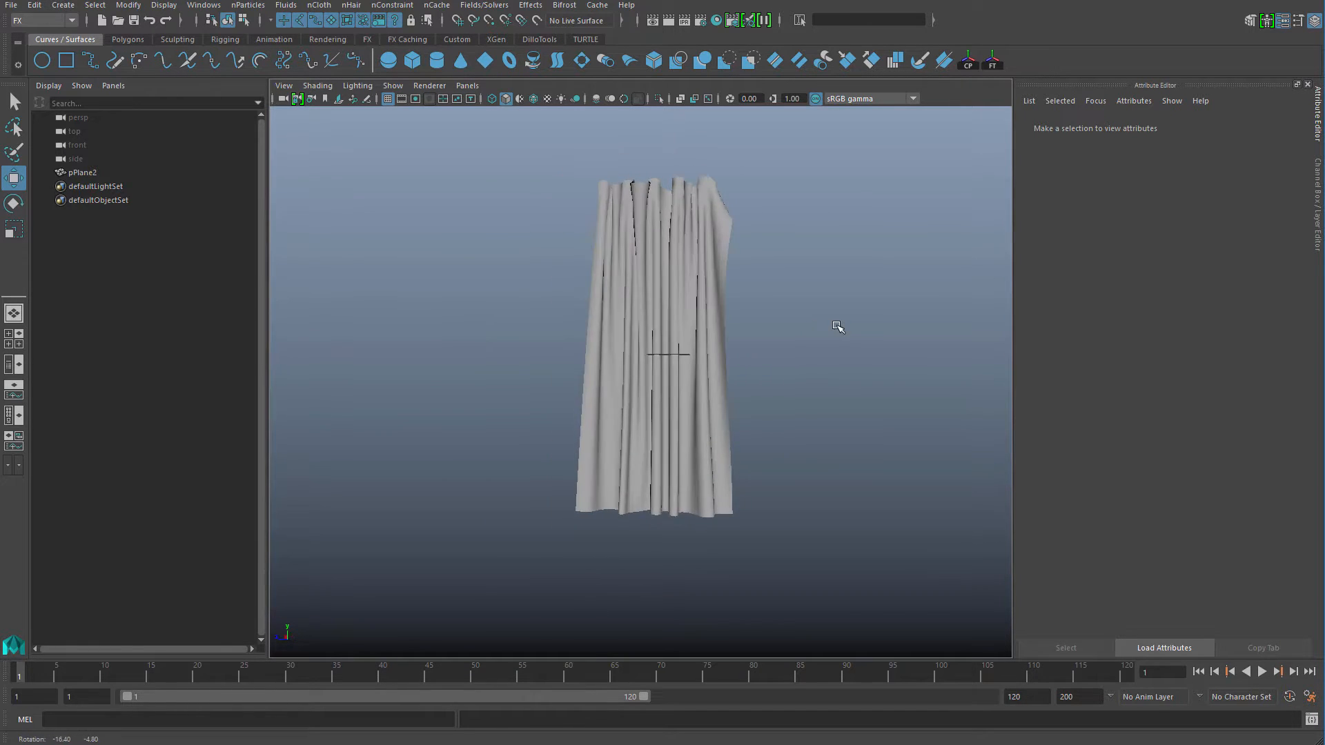
left_click_drag(802, 296, 521, 409)
right_click_drag(642, 407, 734, 402, "alt")
left_click_drag(733, 402, 751, 349, "alt")
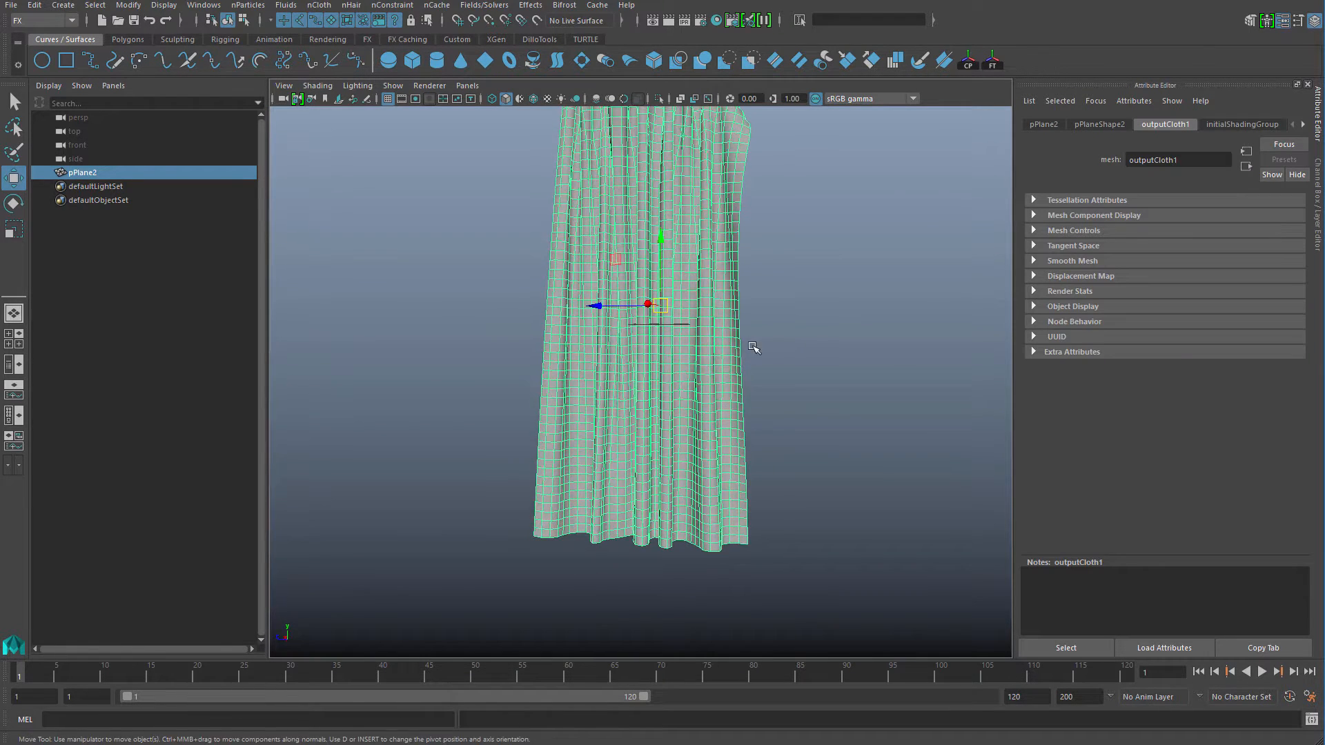
middle_click_drag(751, 349, 778, 386, "alt")
right_click_drag(779, 386, 749, 365, "alt")
left_click_drag(748, 365, 743, 363, "alt")
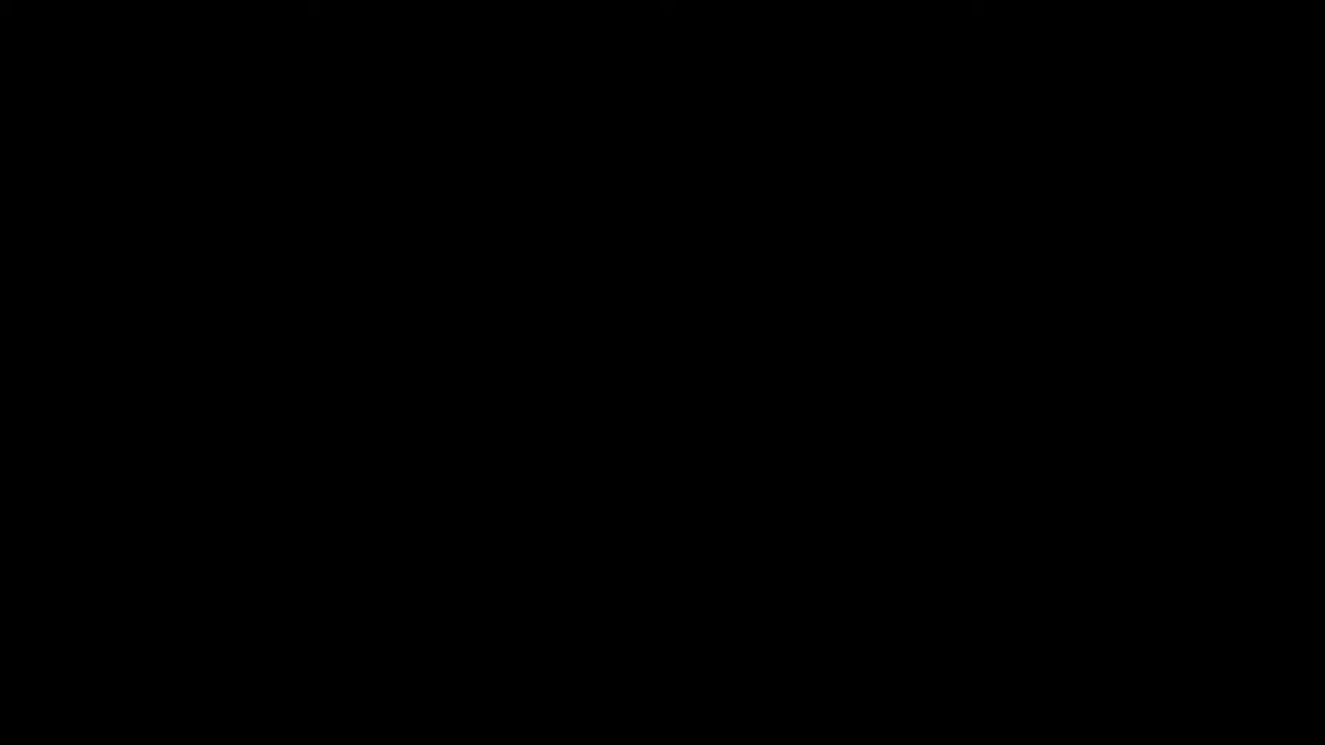